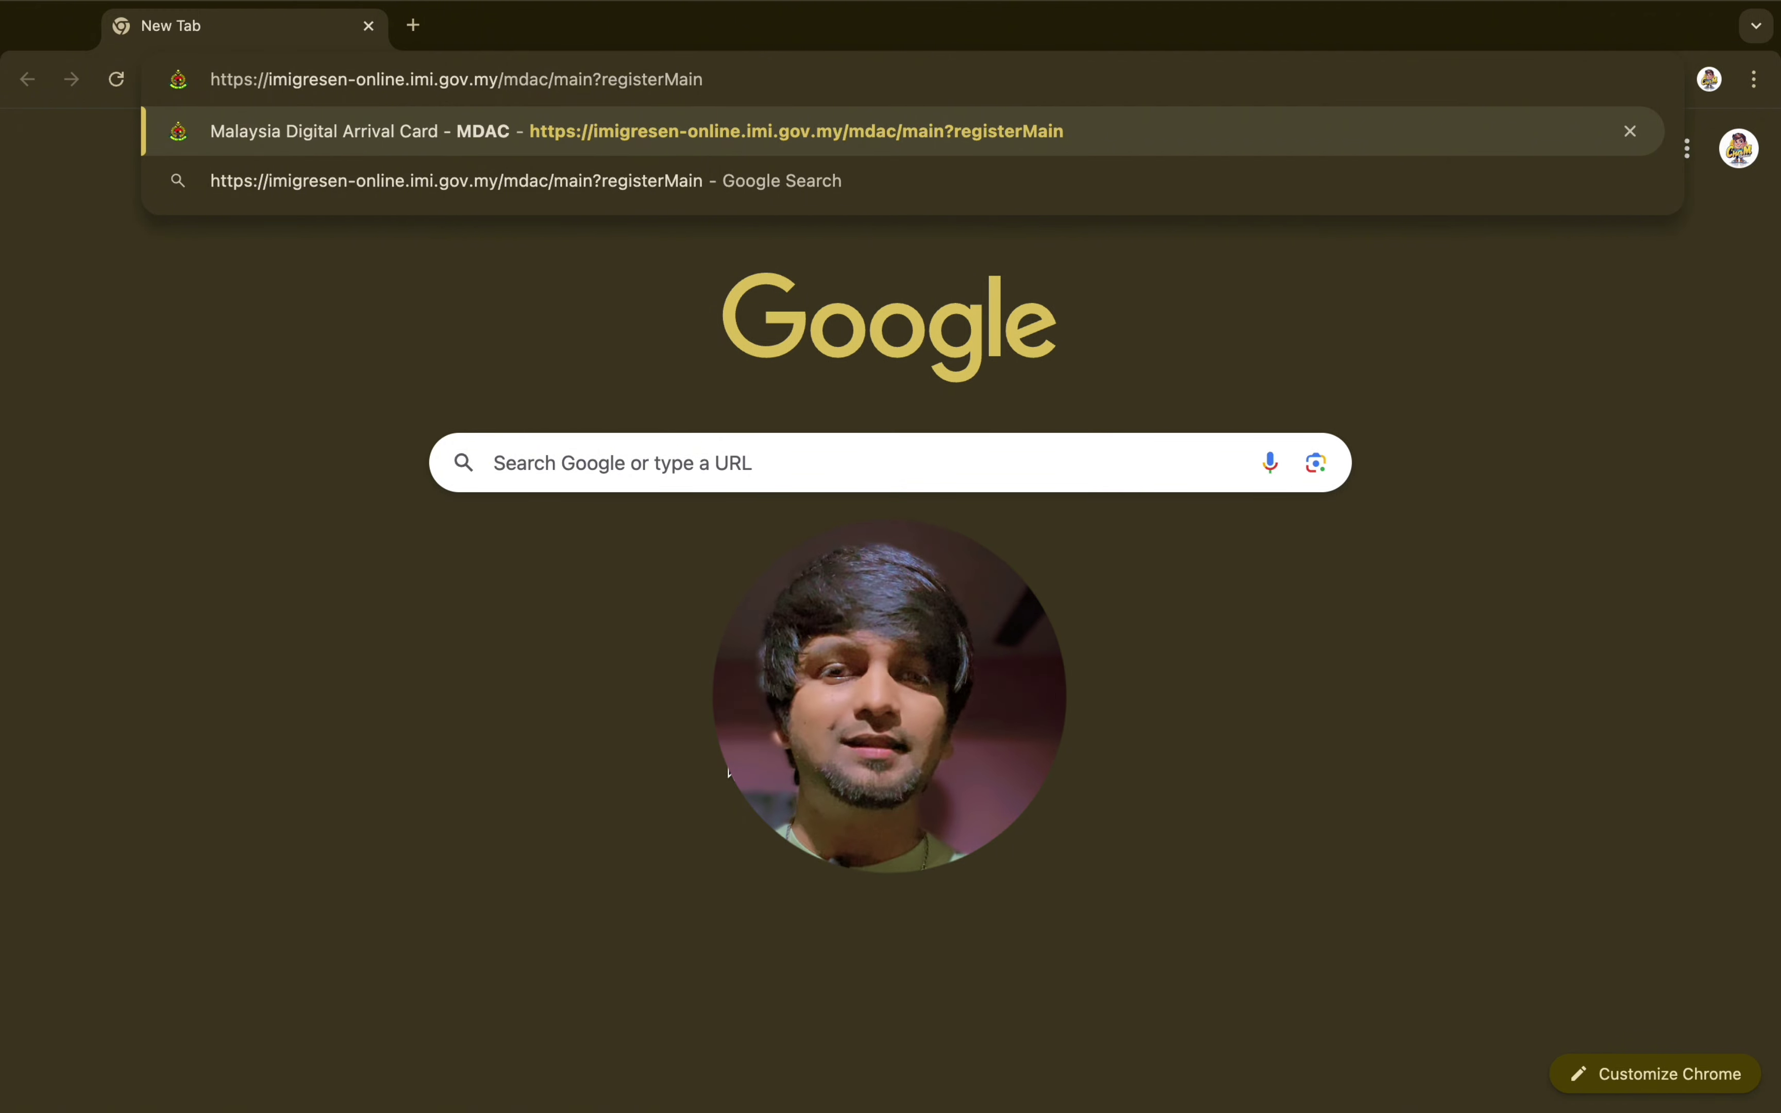
# Load the MDAC registration page in Chrome
pyautogui.press('Return')
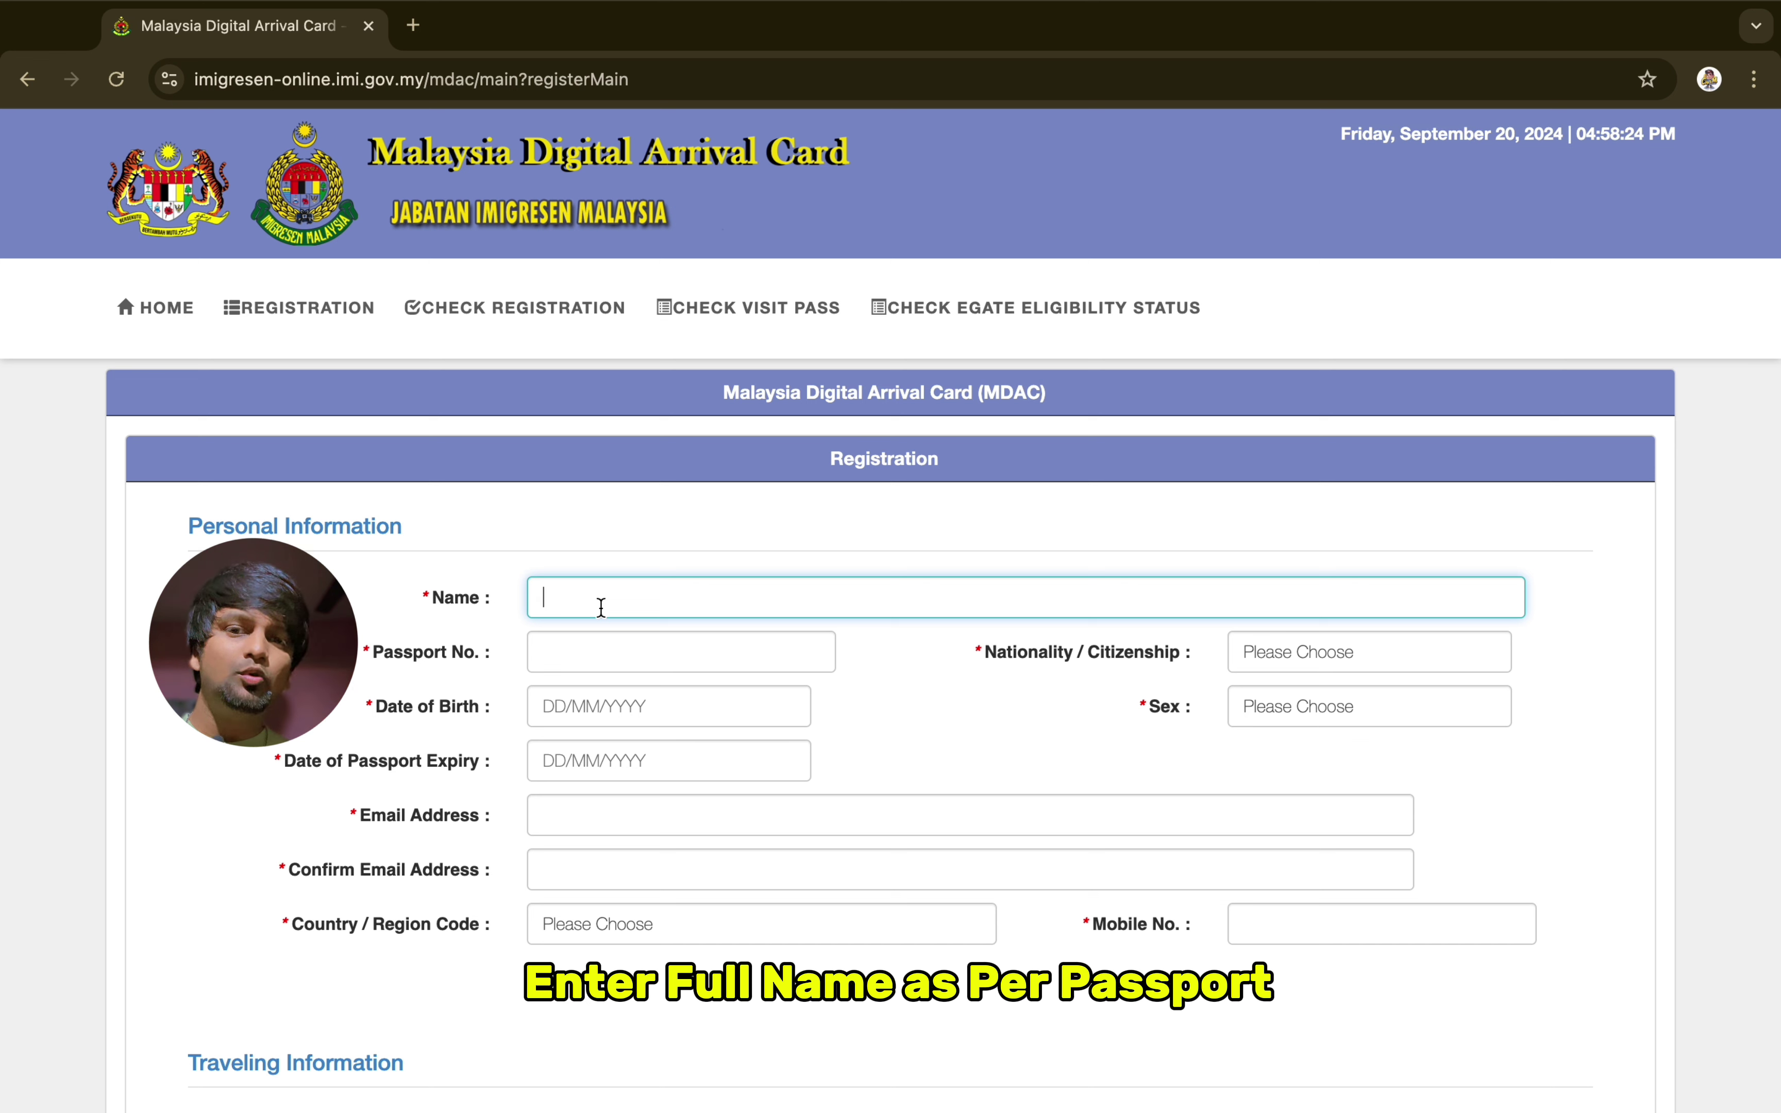
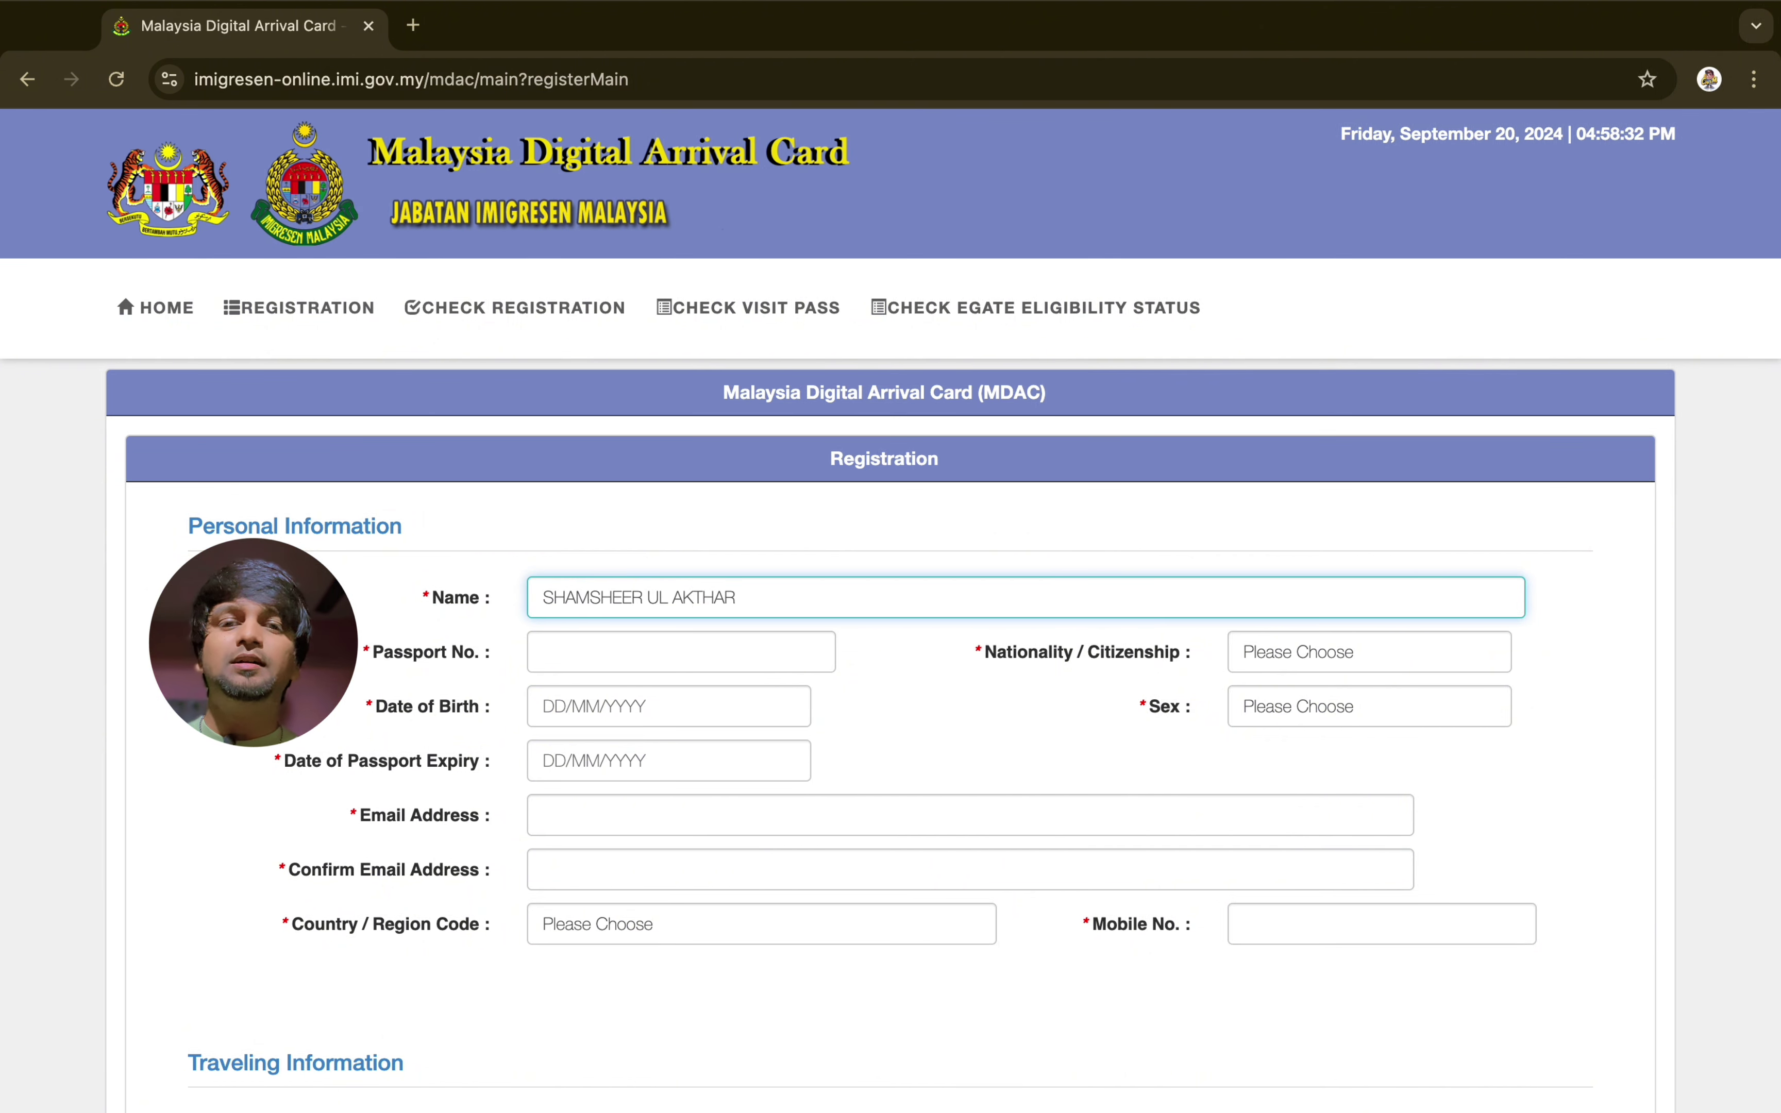
# Enter the traveller's full name and passport number, and set nationality to INDIA
pyautogui.click(545, 652)
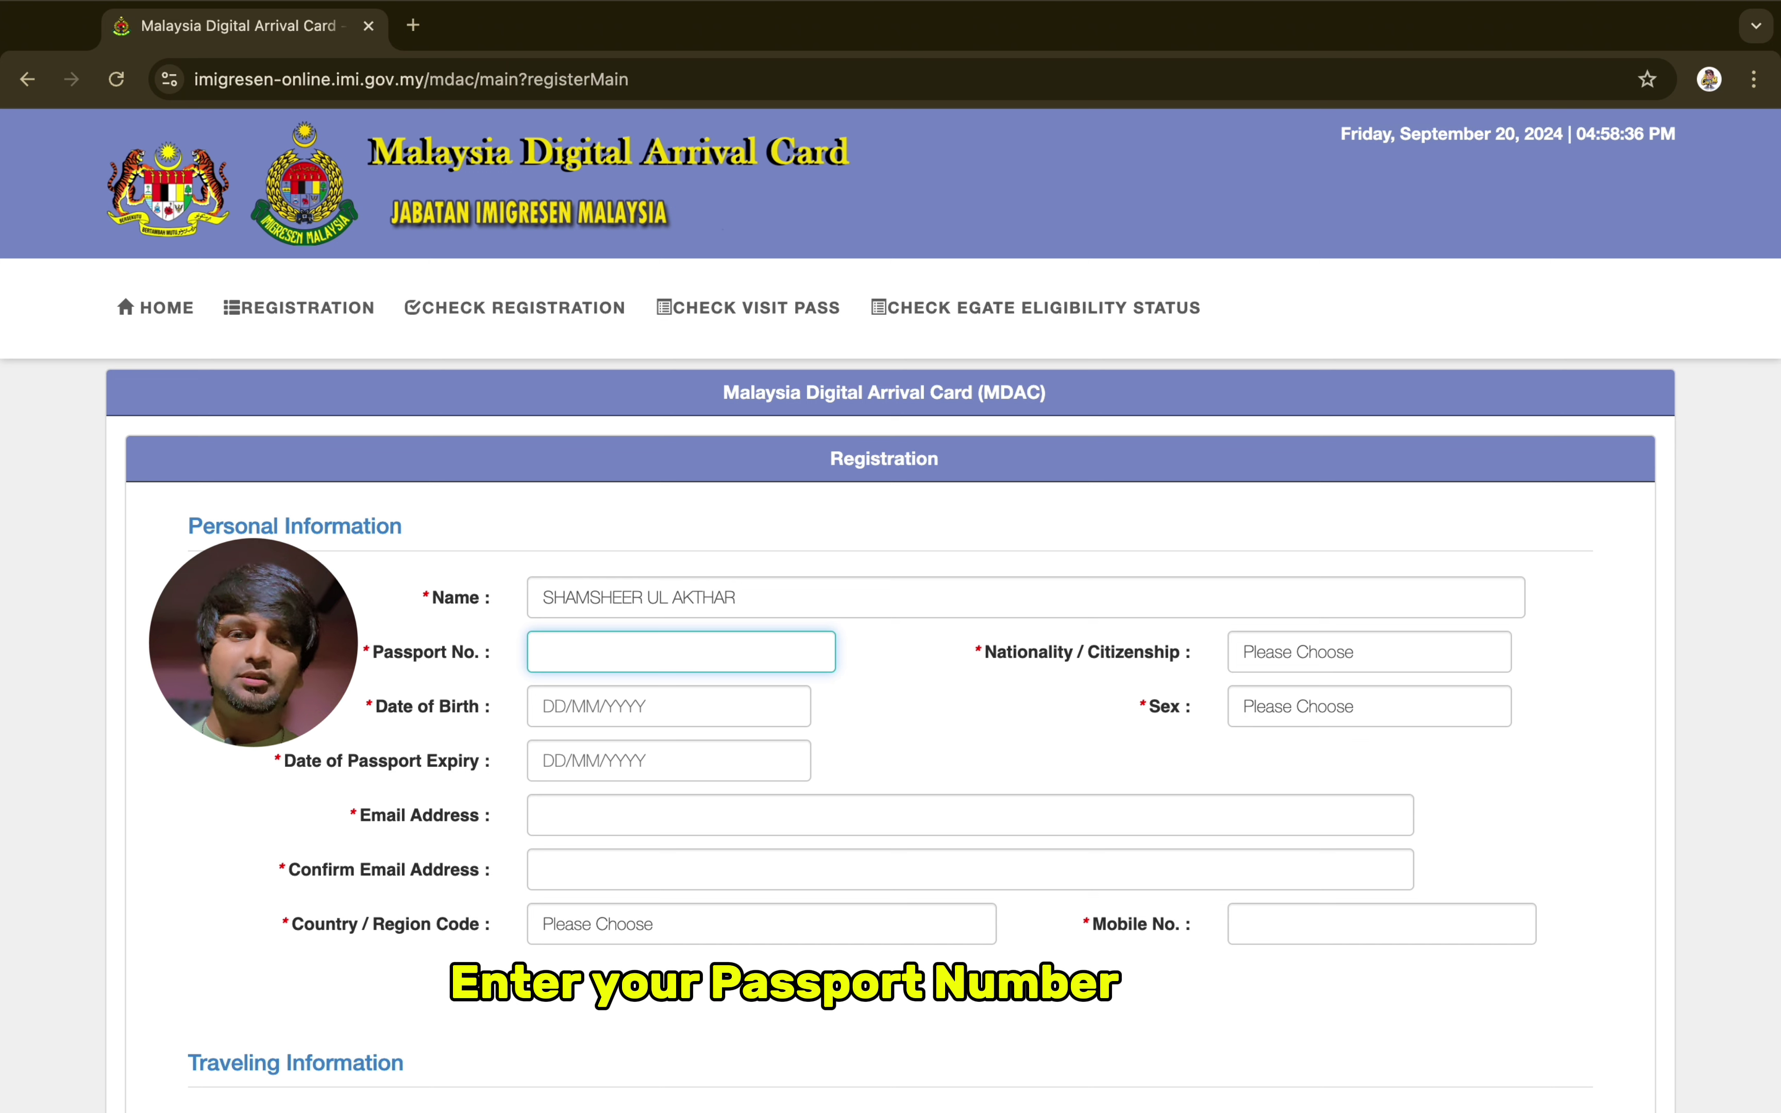
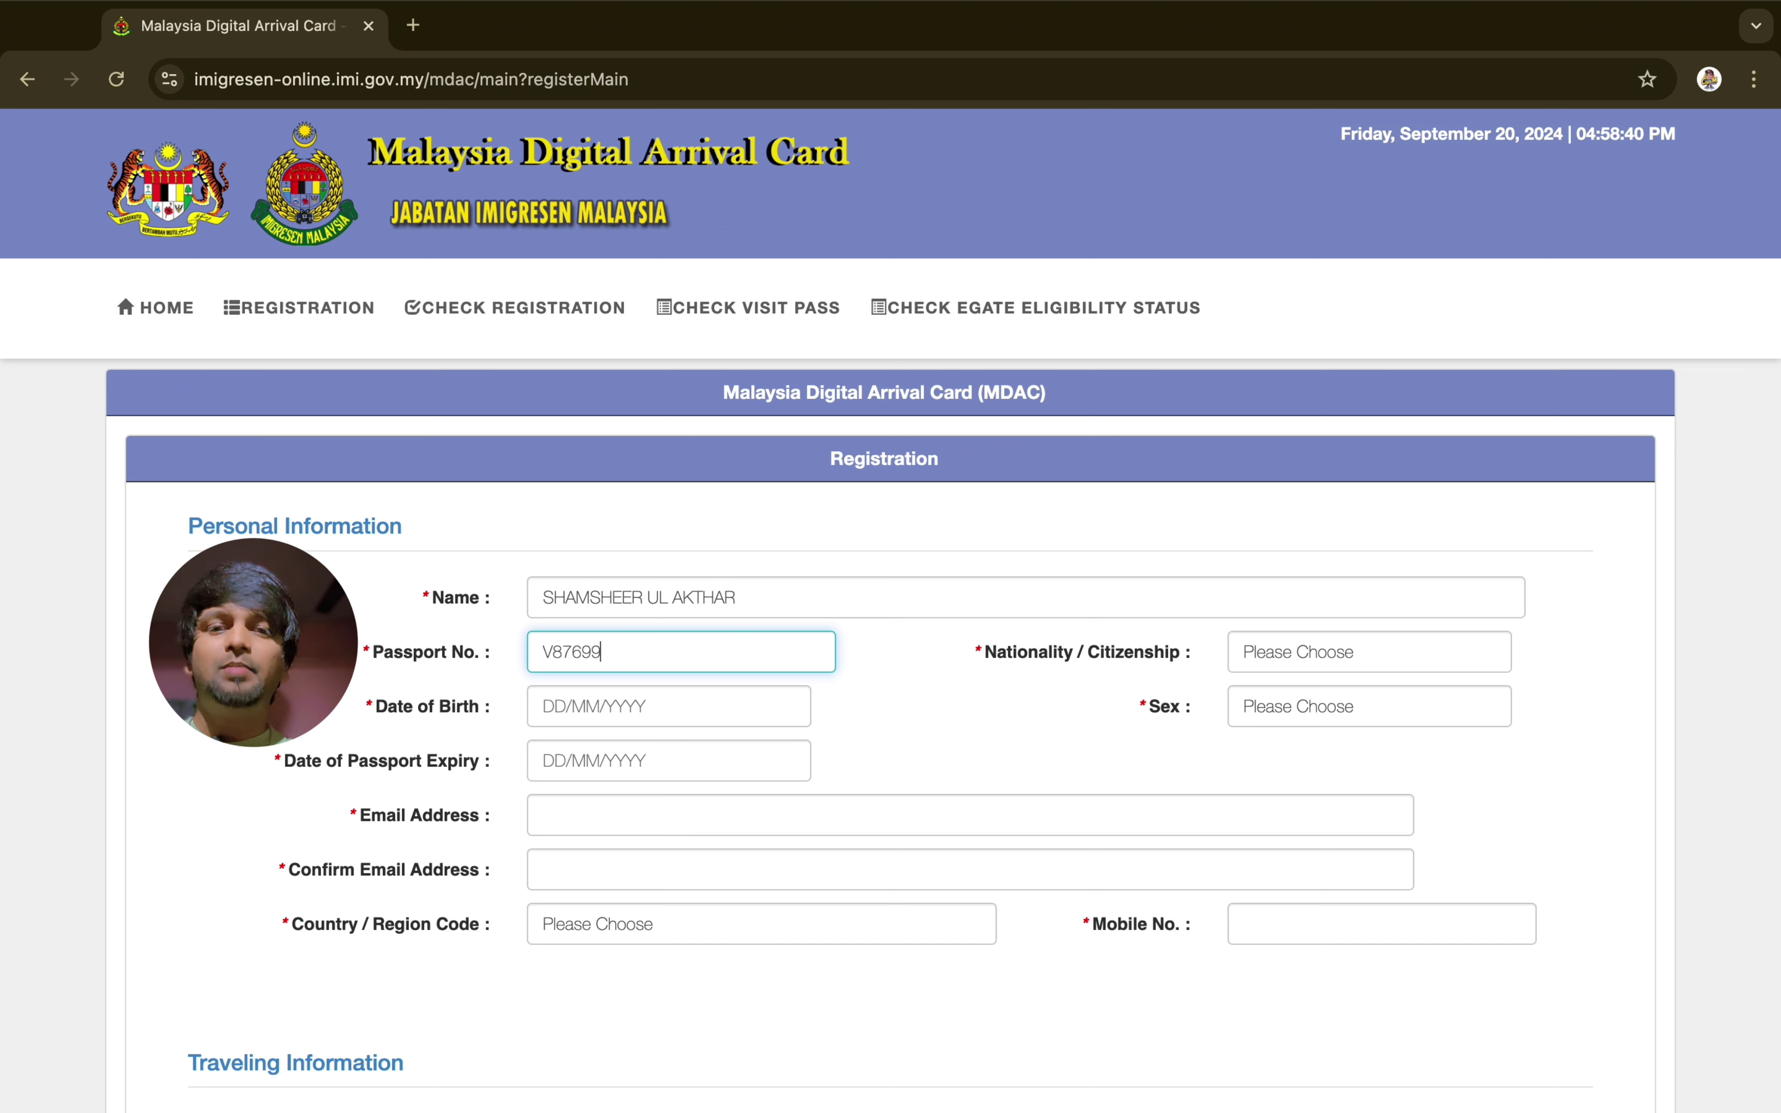
pyautogui.click(1314, 654)
pyautogui.write('in')
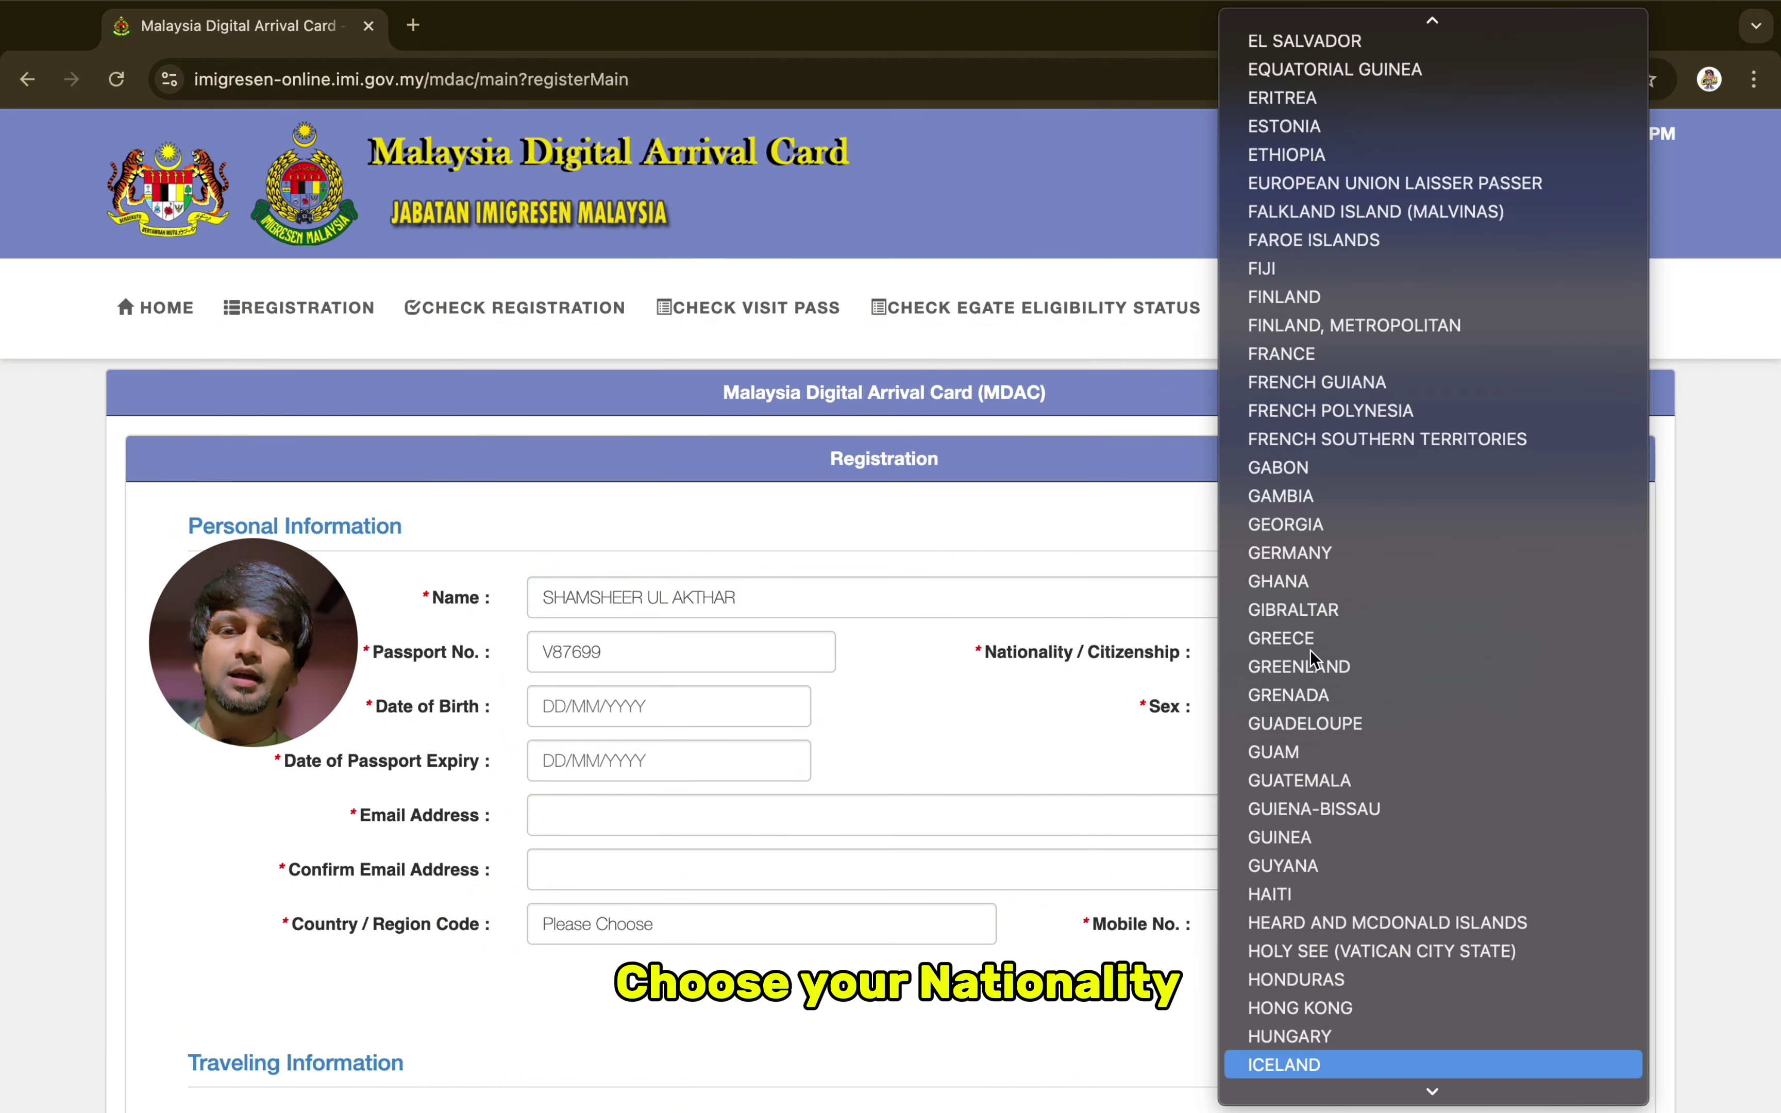
pyautogui.press('Return')
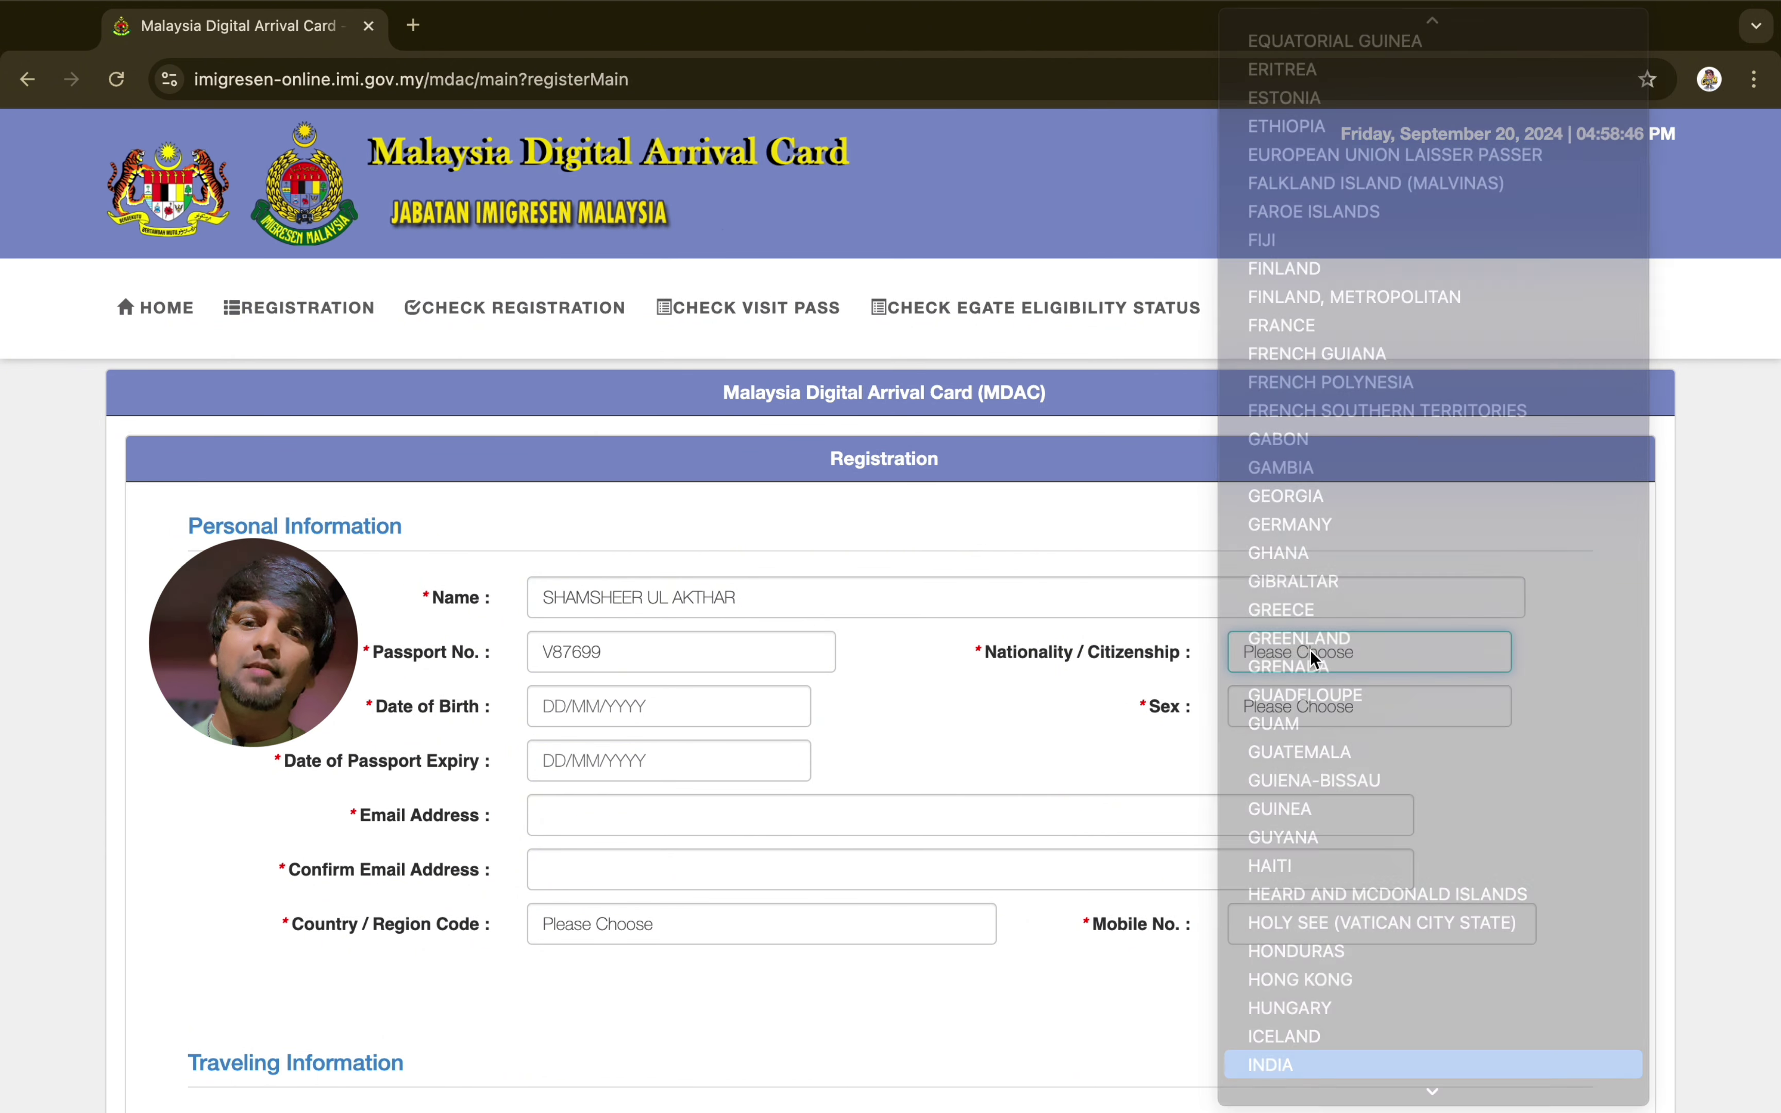
pyautogui.click(663, 712)
pyautogui.click(660, 766)
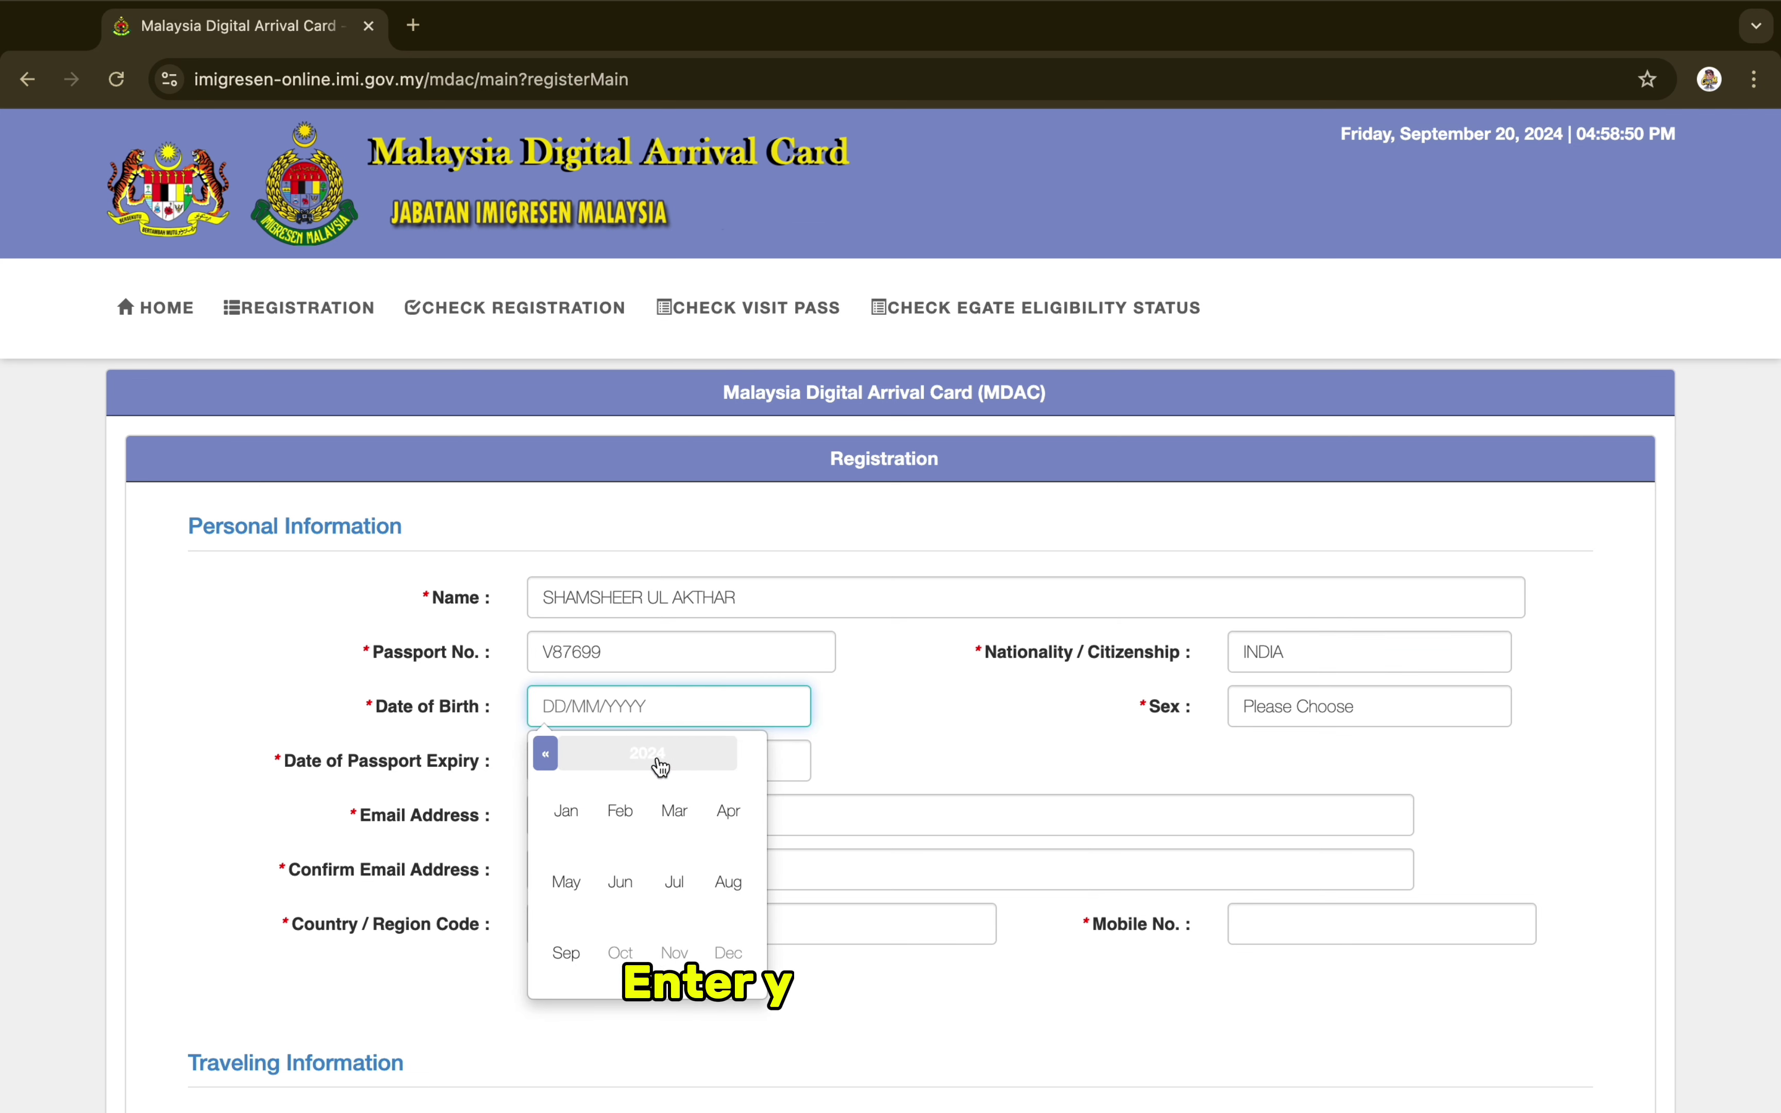
pyautogui.click(566, 813)
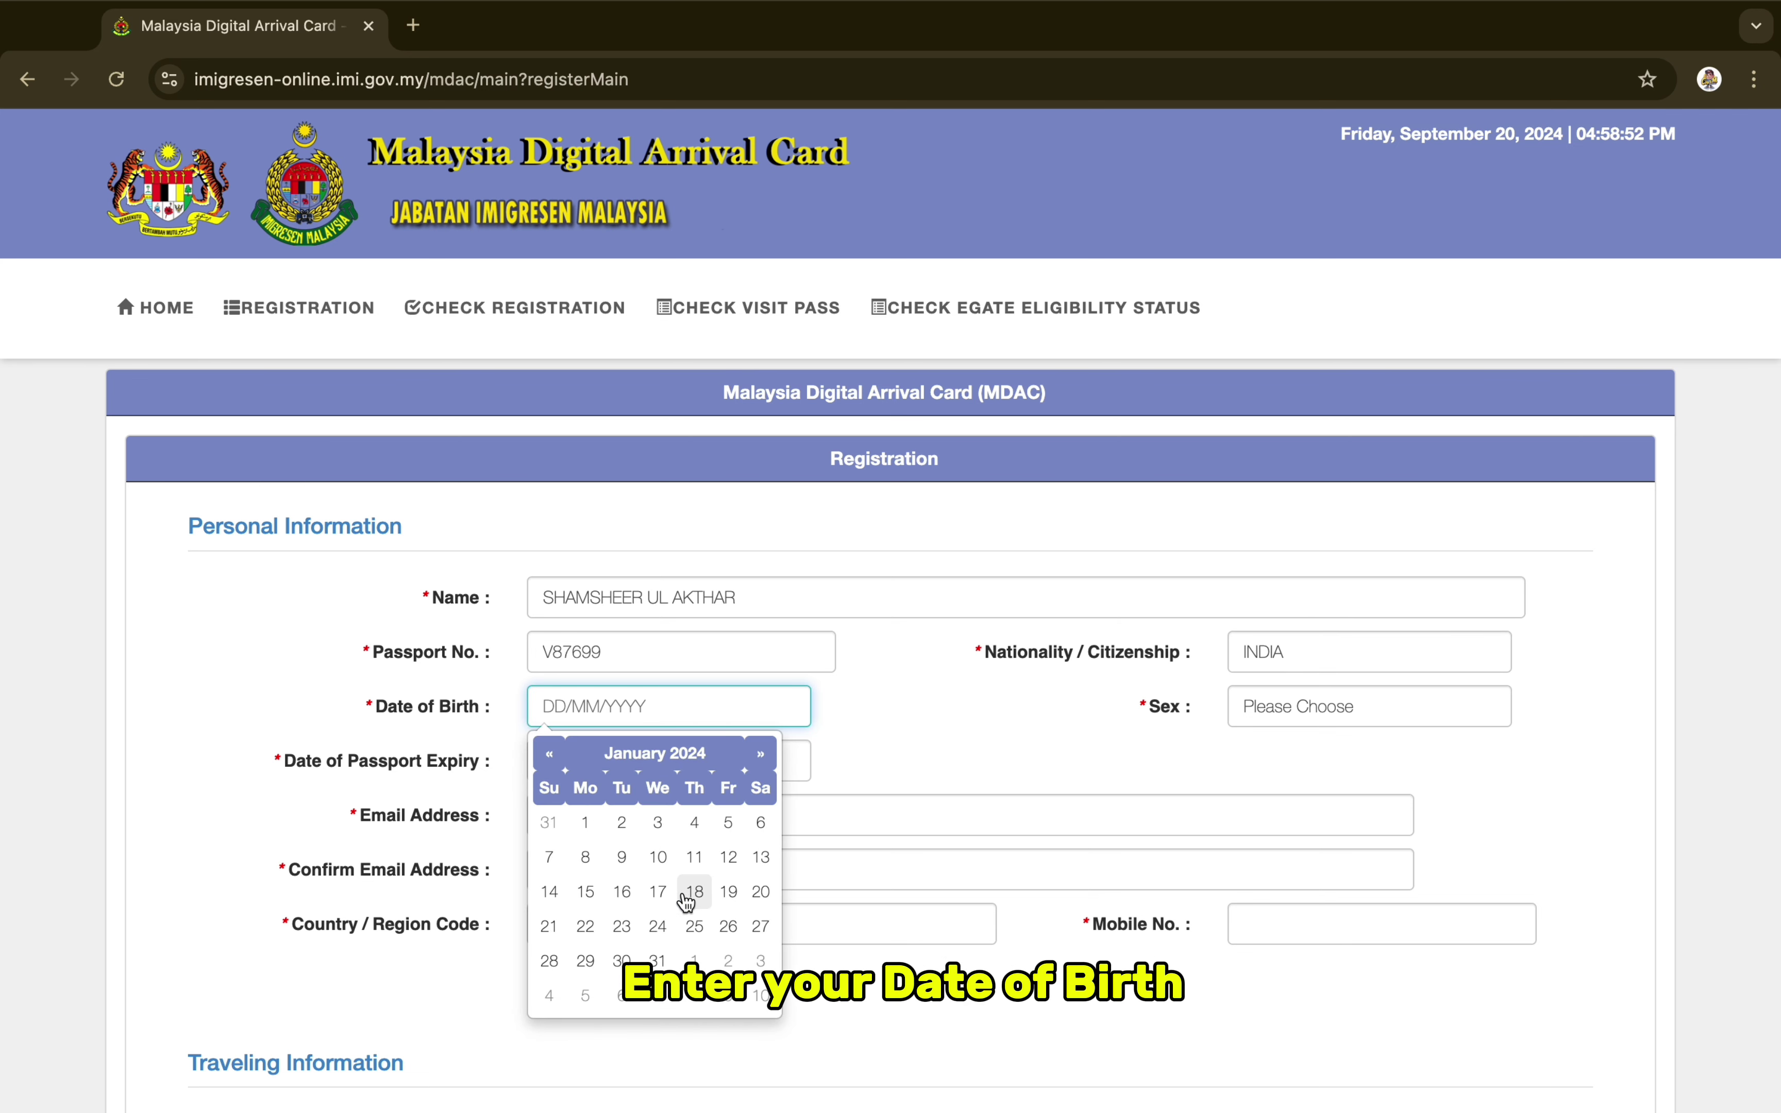
pyautogui.click(565, 758)
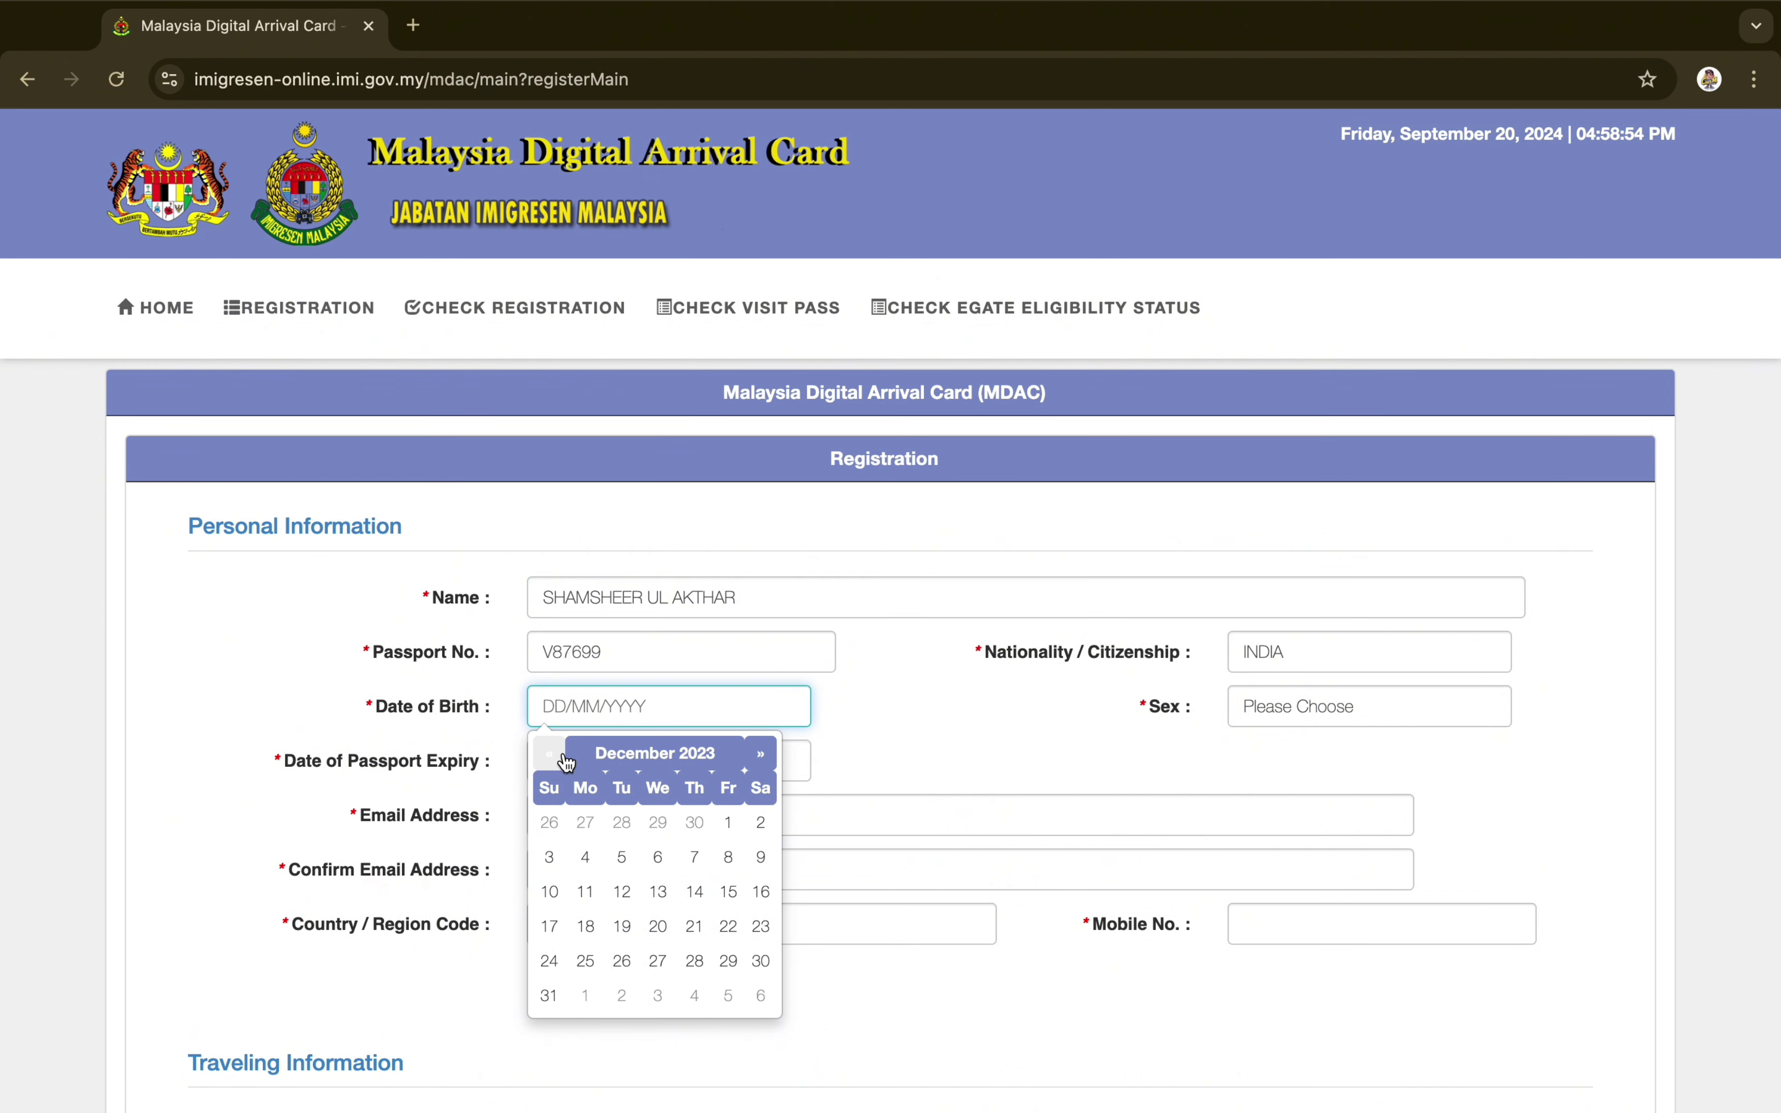
pyautogui.click(565, 758)
pyautogui.click(565, 759)
pyautogui.click(564, 758)
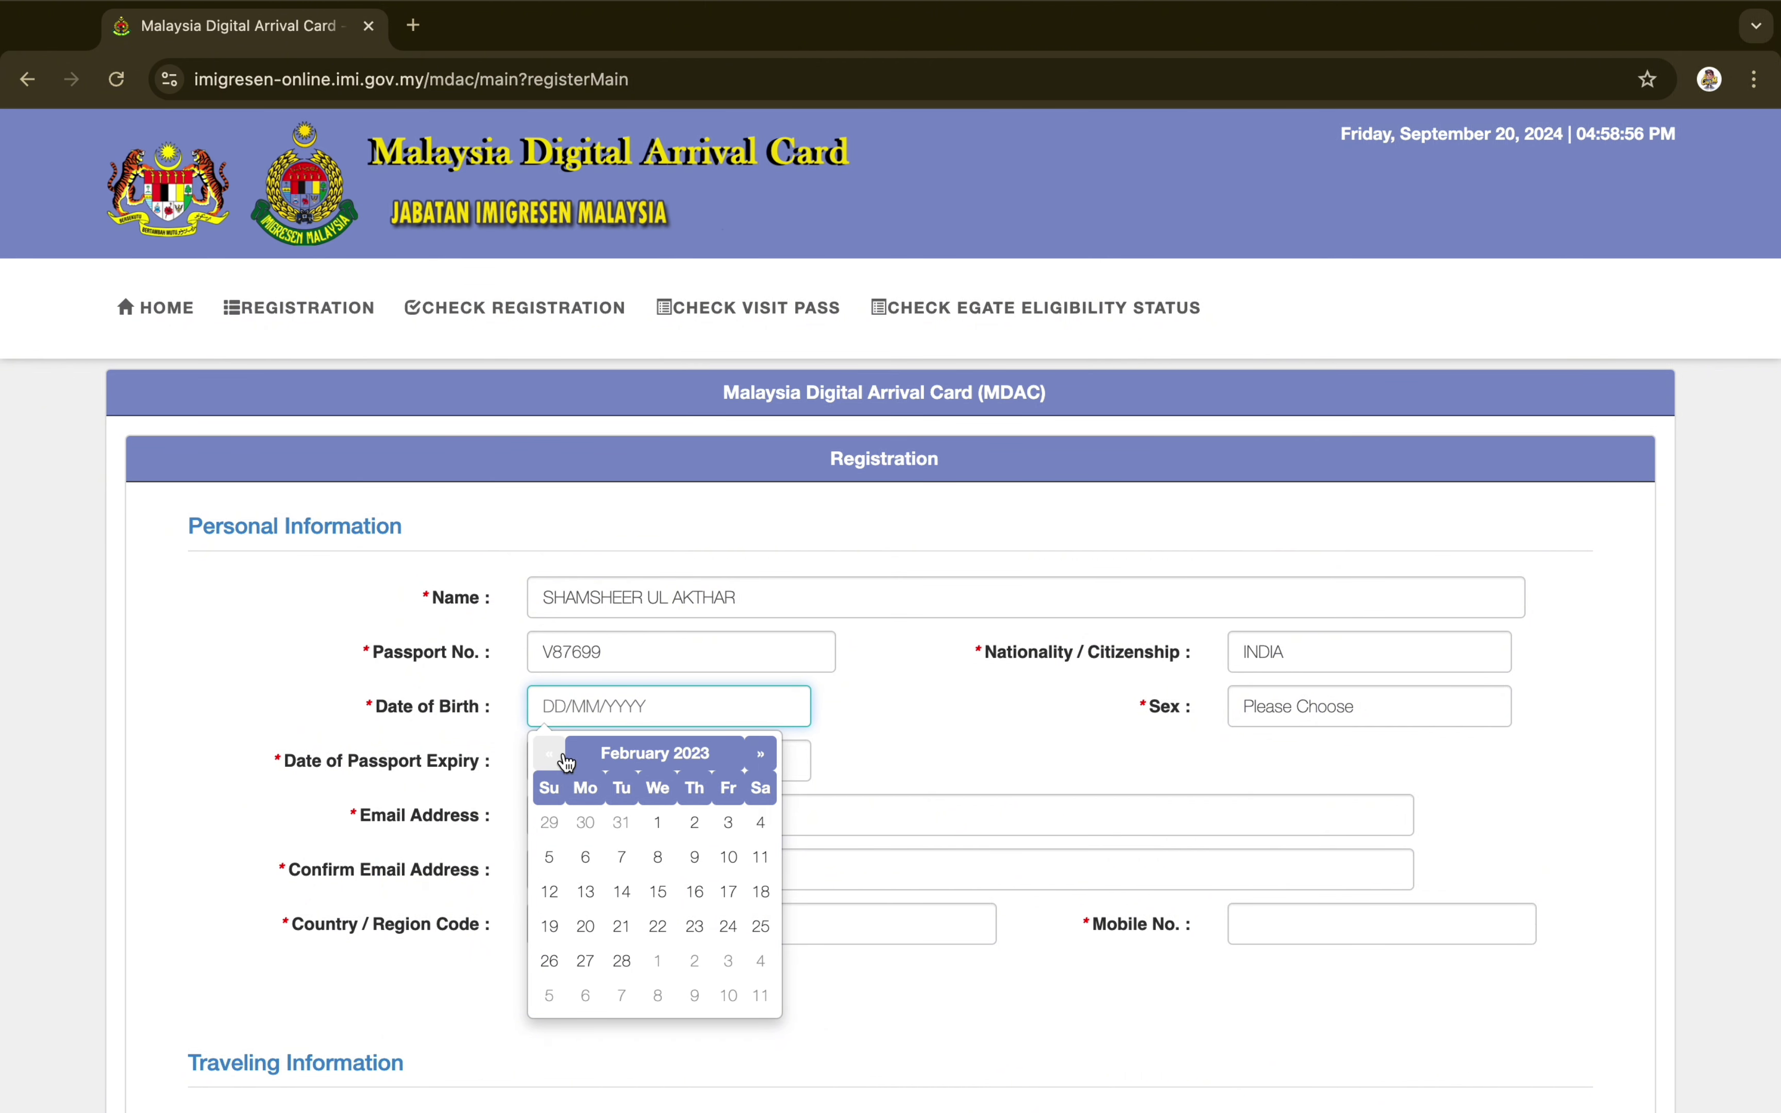
pyautogui.click(624, 751)
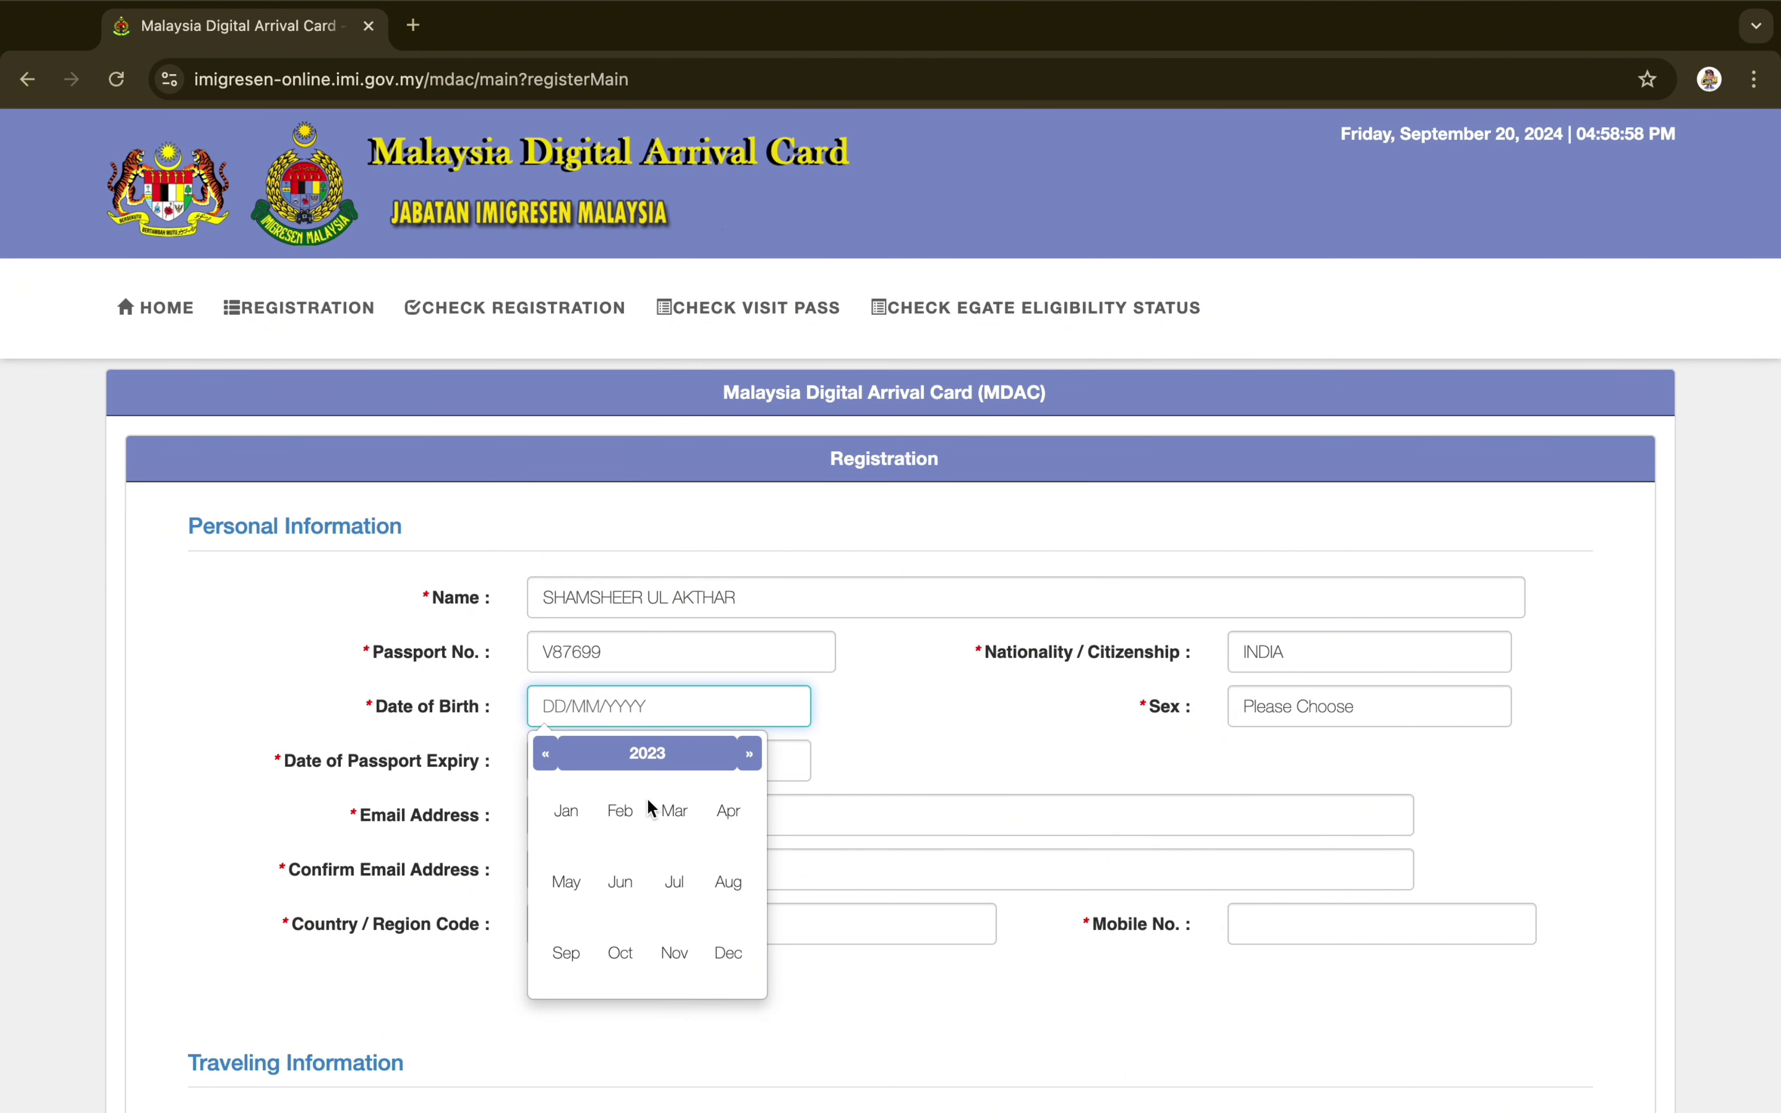
pyautogui.click(546, 764)
pyautogui.click(545, 766)
pyautogui.click(545, 766)
pyautogui.click(545, 766)
pyautogui.click(546, 766)
pyautogui.click(545, 766)
pyautogui.click(546, 768)
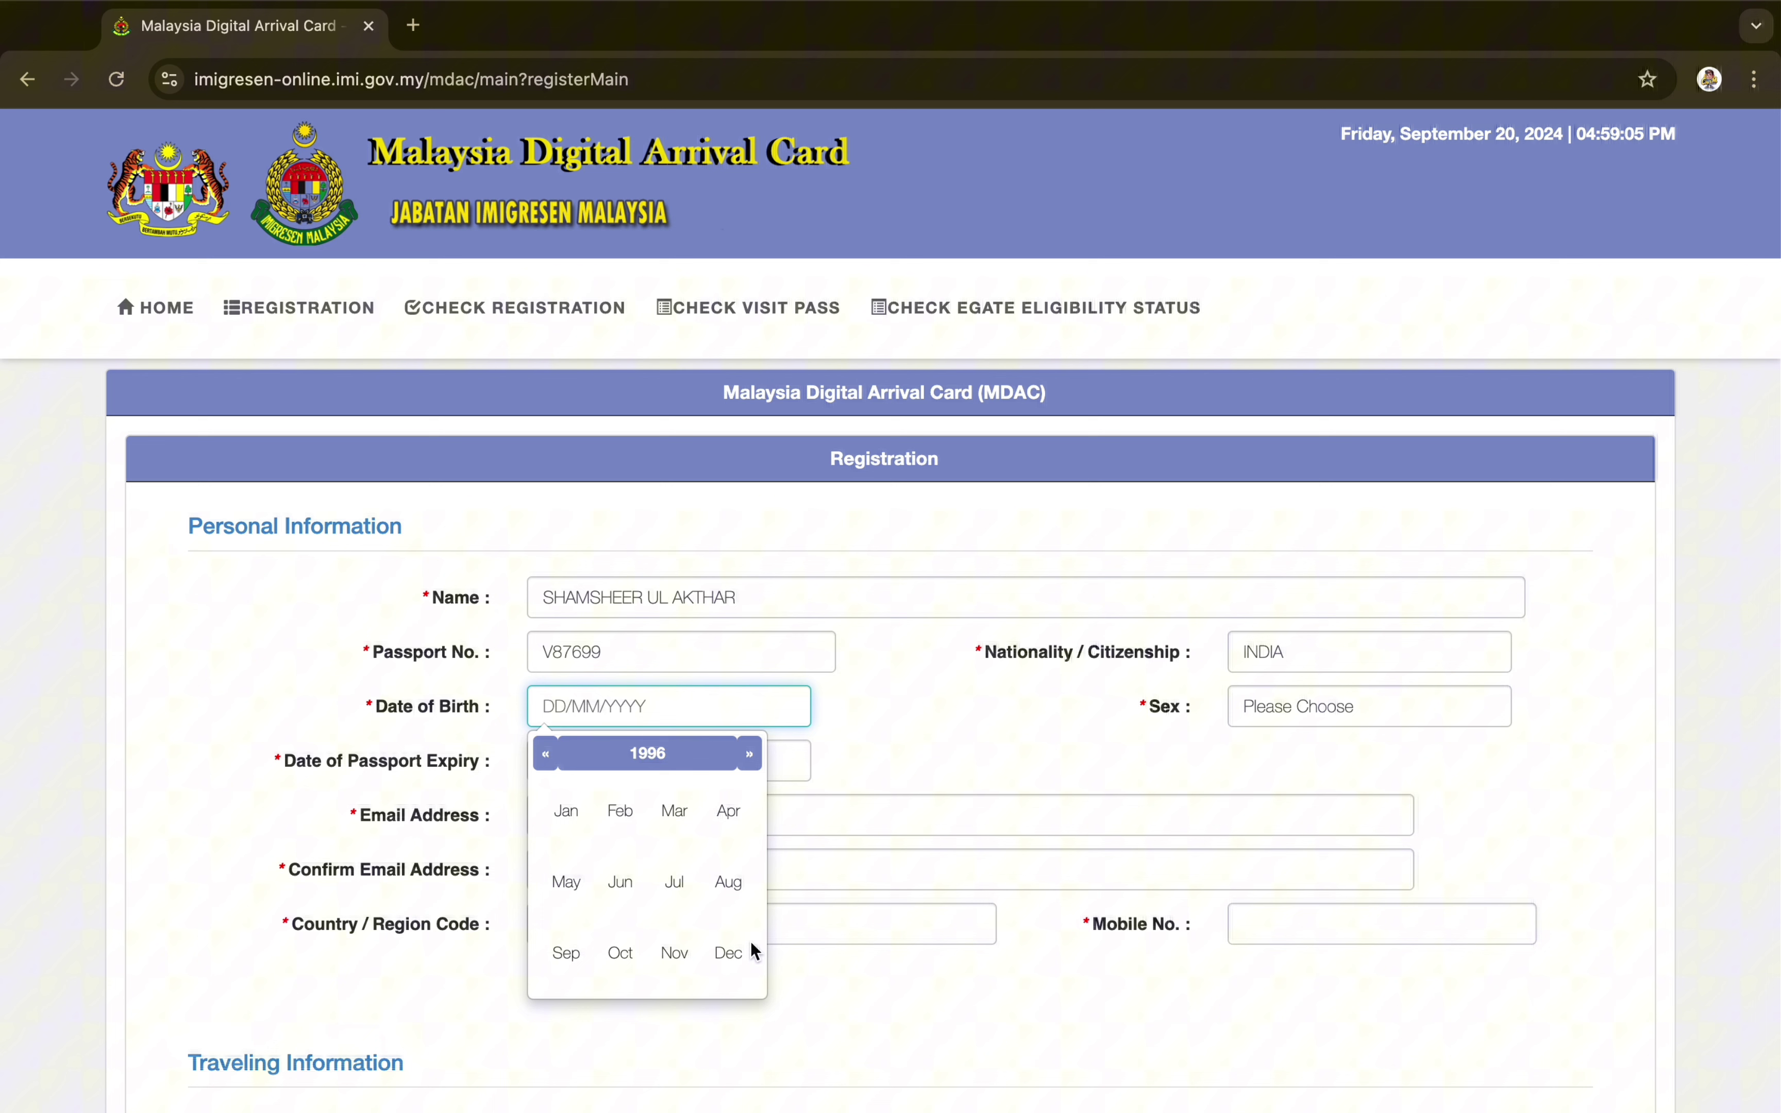
pyautogui.click(645, 891)
pyautogui.click(644, 890)
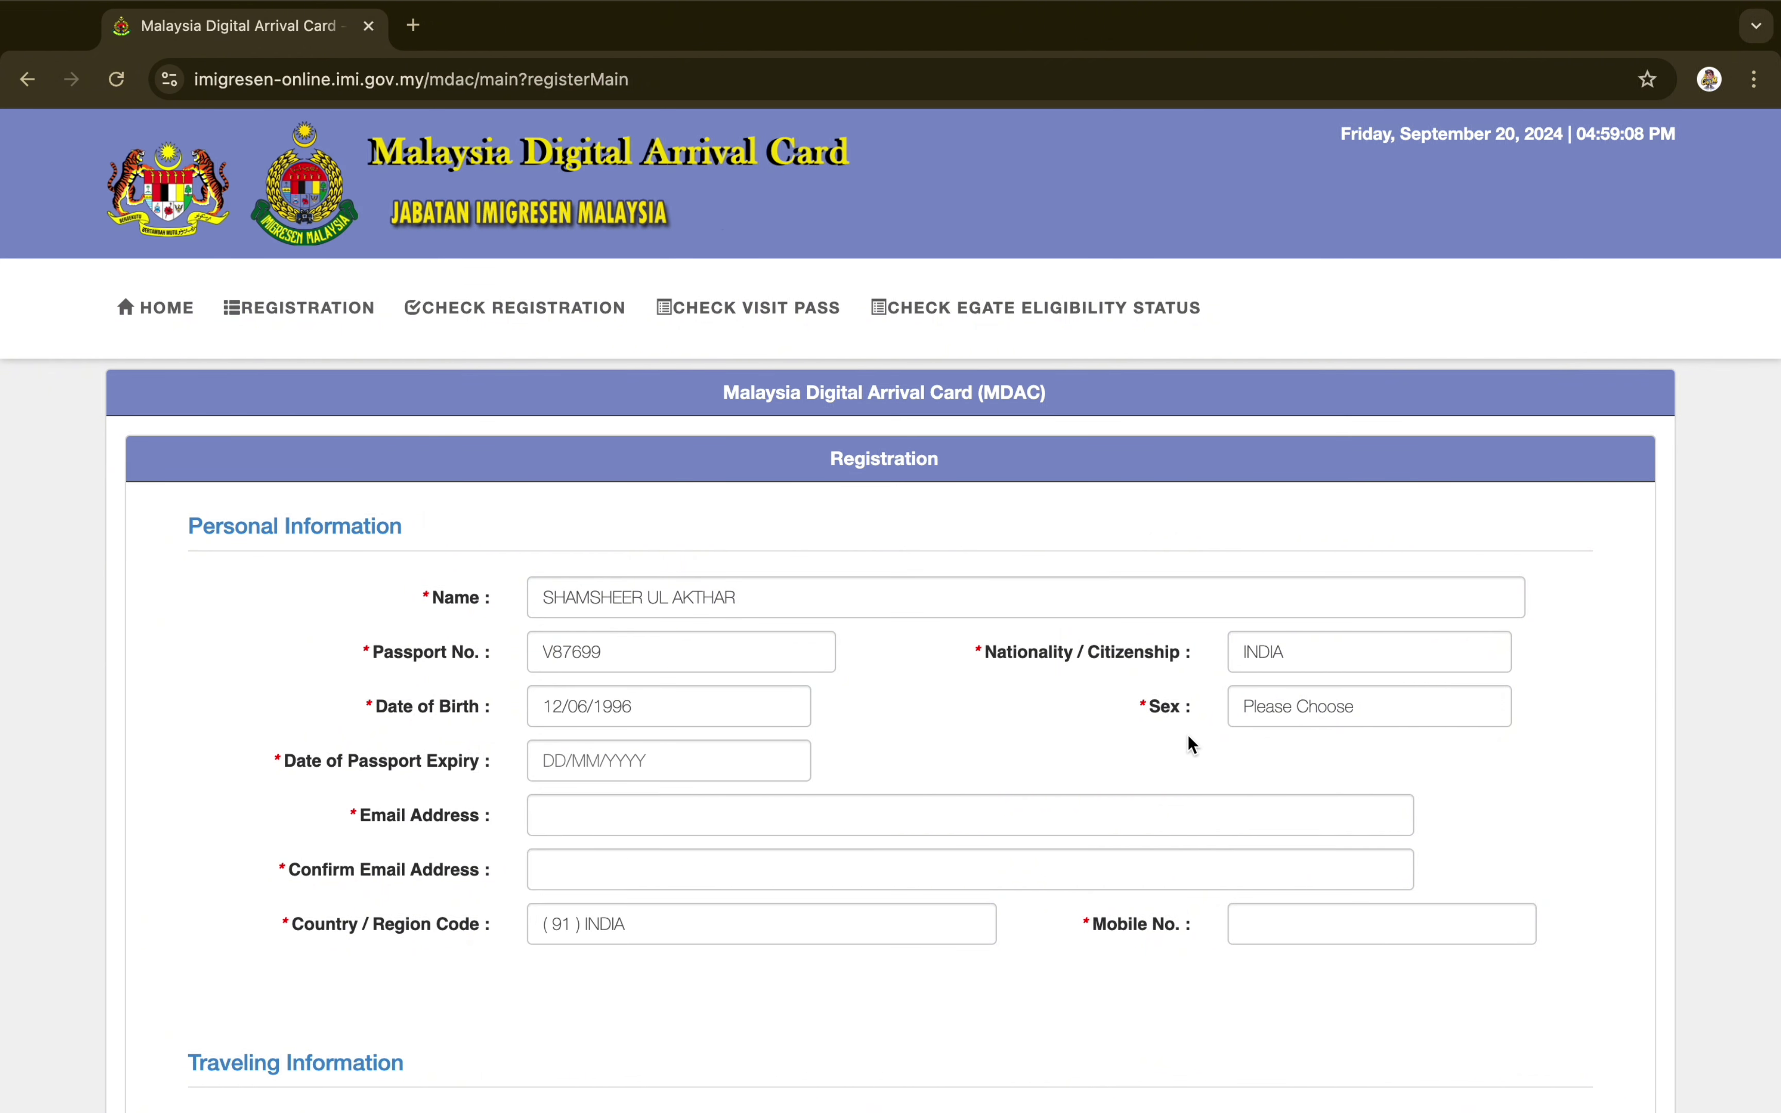
pyautogui.click(1318, 722)
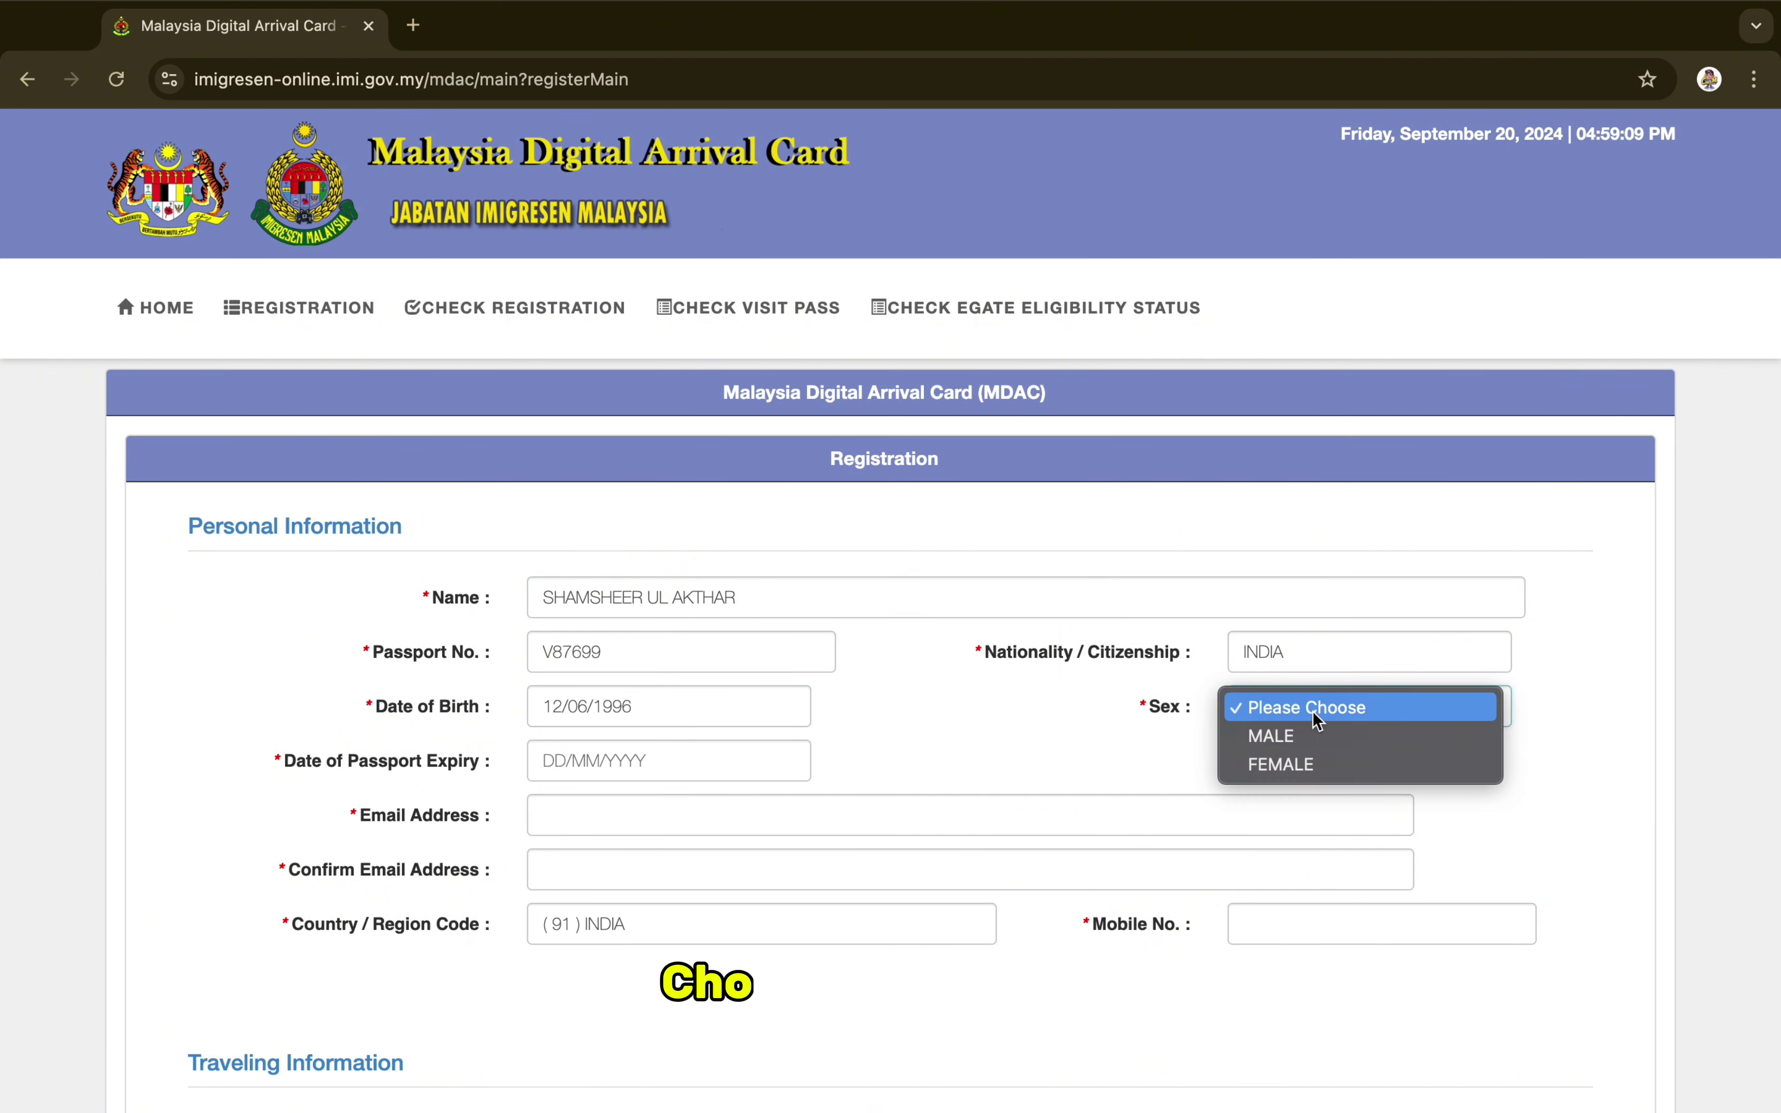
pyautogui.click(1313, 738)
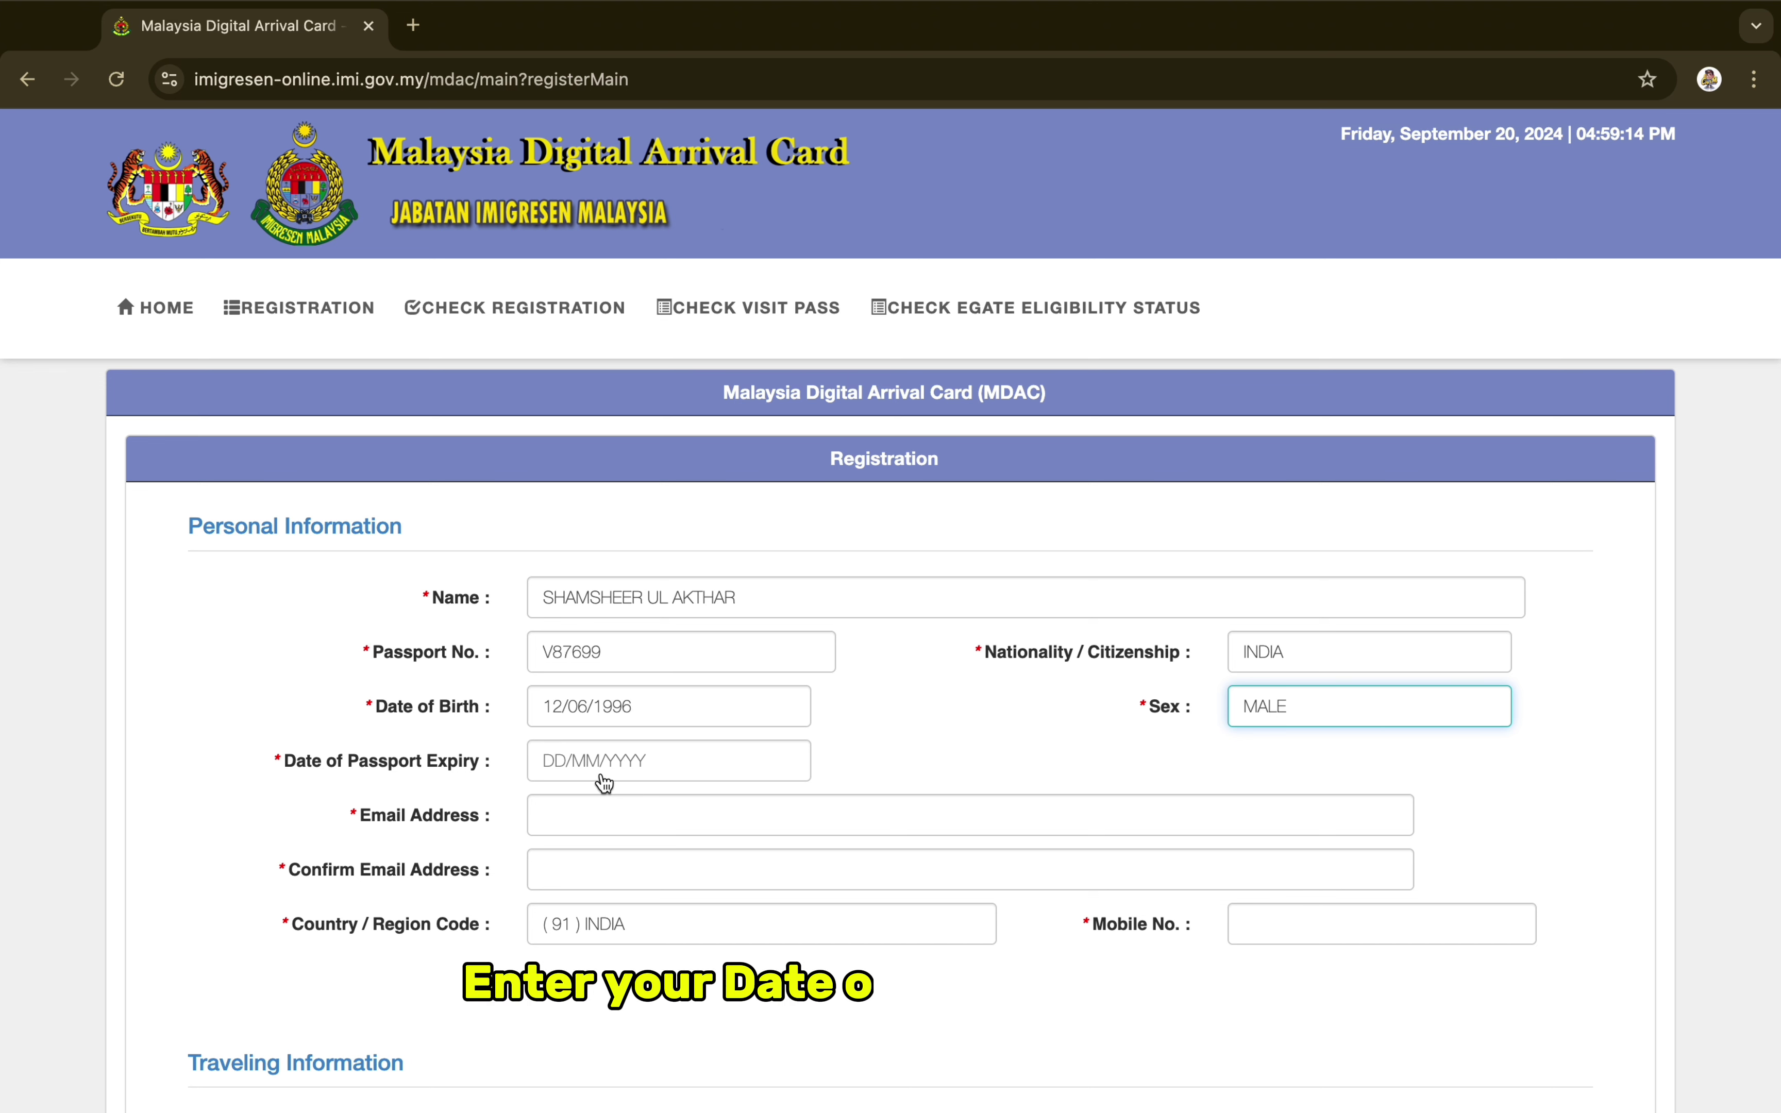
# Set the passport expiry date to 14/07/2032
pyautogui.click(602, 775)
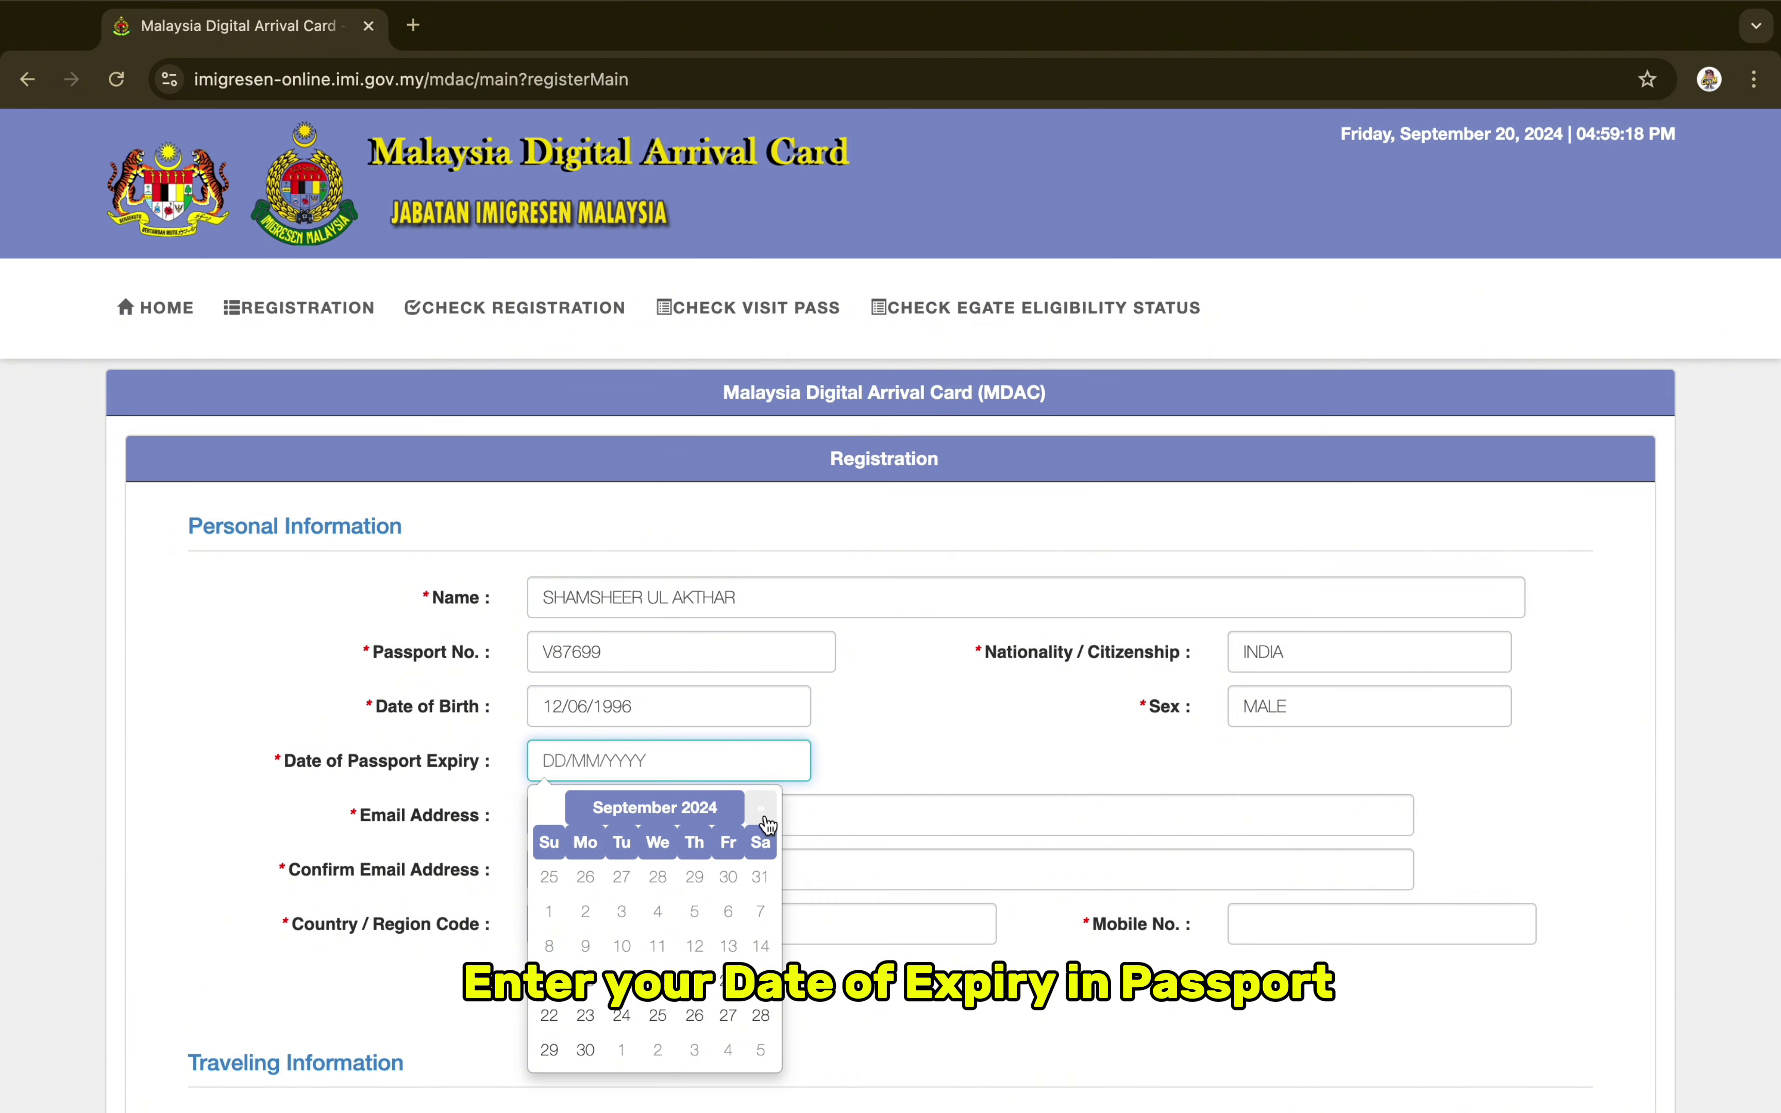
pyautogui.click(706, 814)
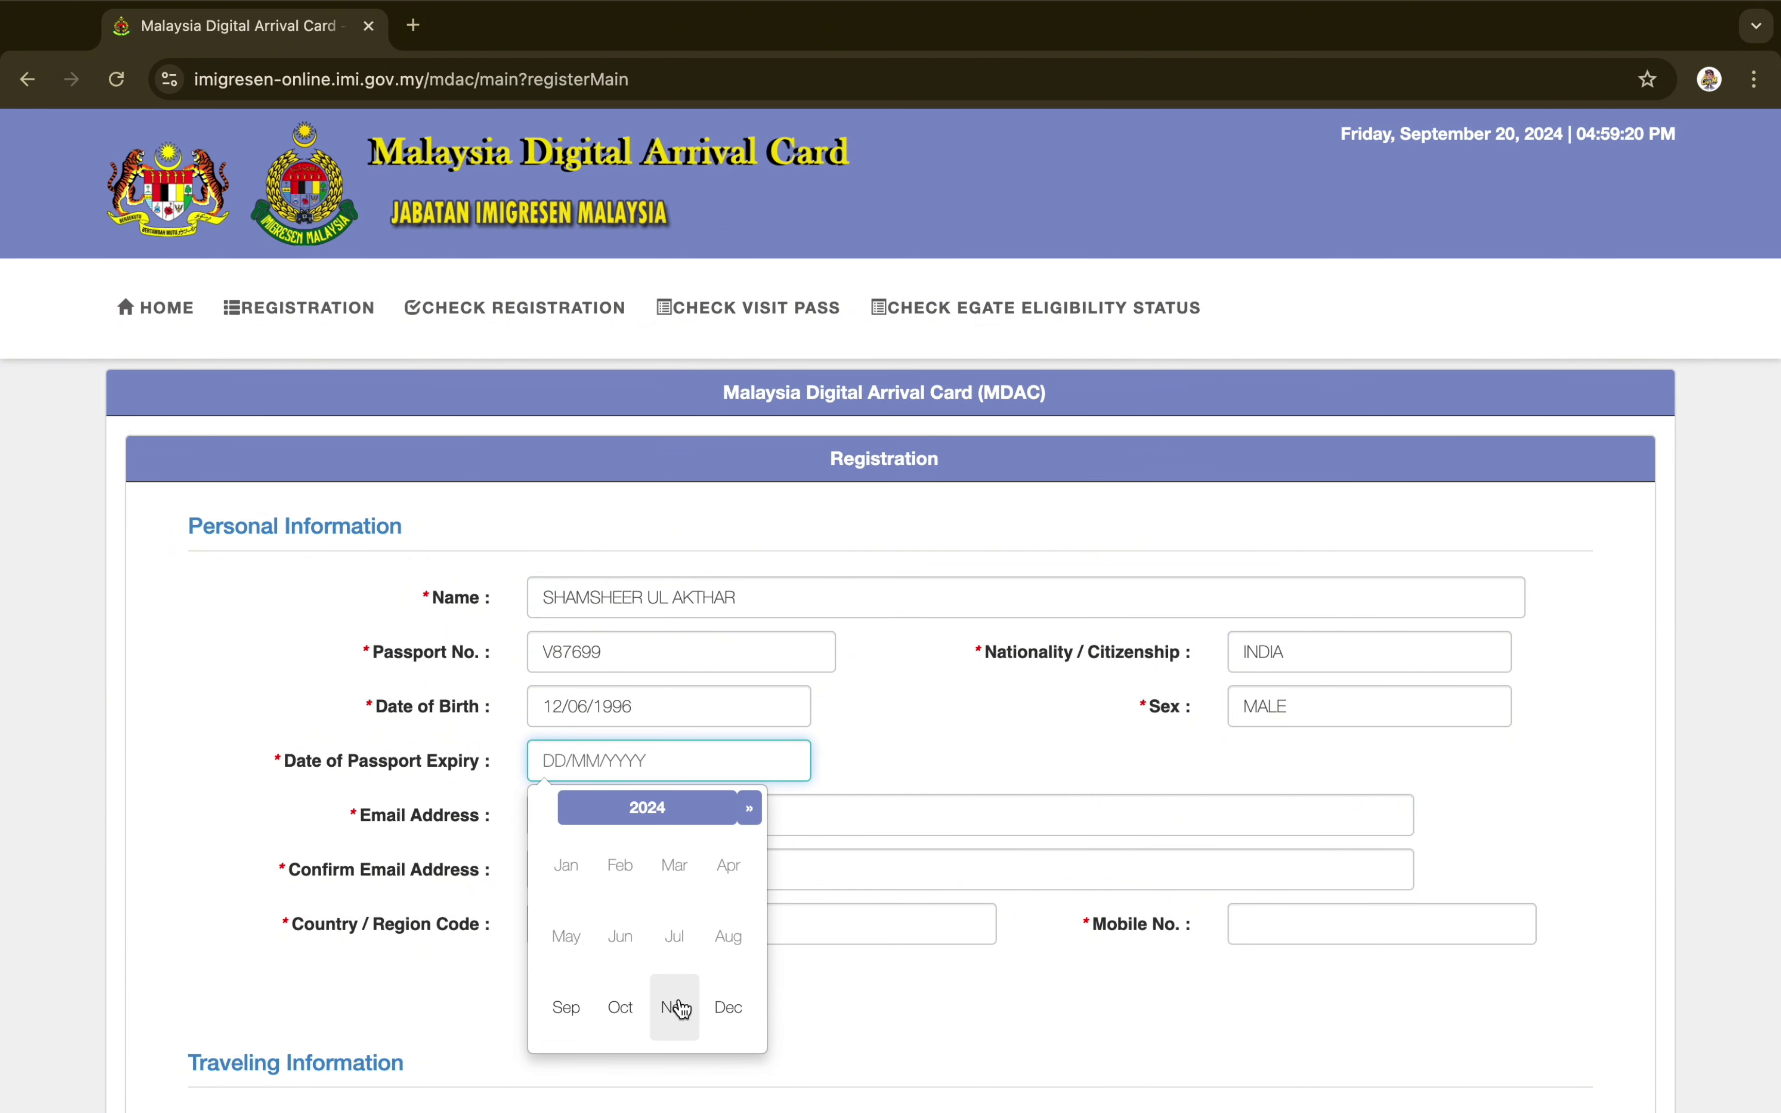
pyautogui.click(751, 810)
pyautogui.click(751, 809)
pyautogui.click(751, 810)
pyautogui.click(751, 810)
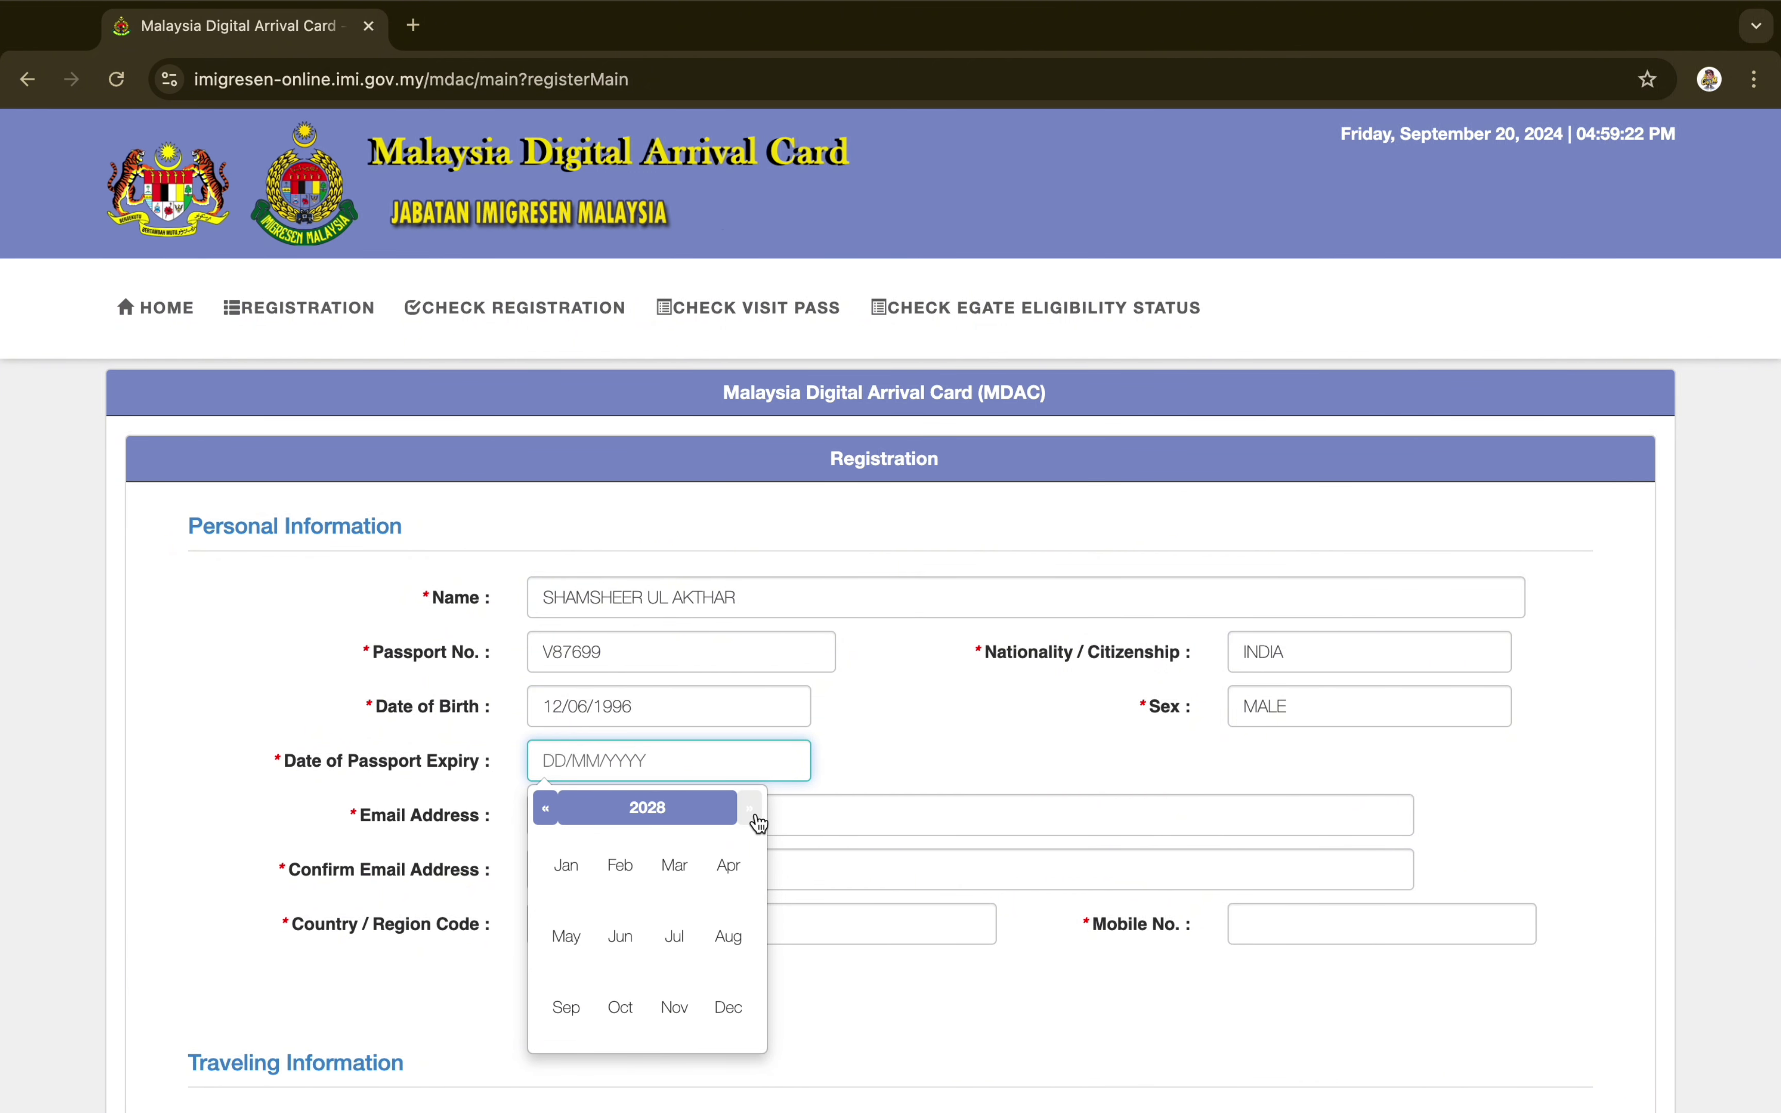
pyautogui.click(676, 940)
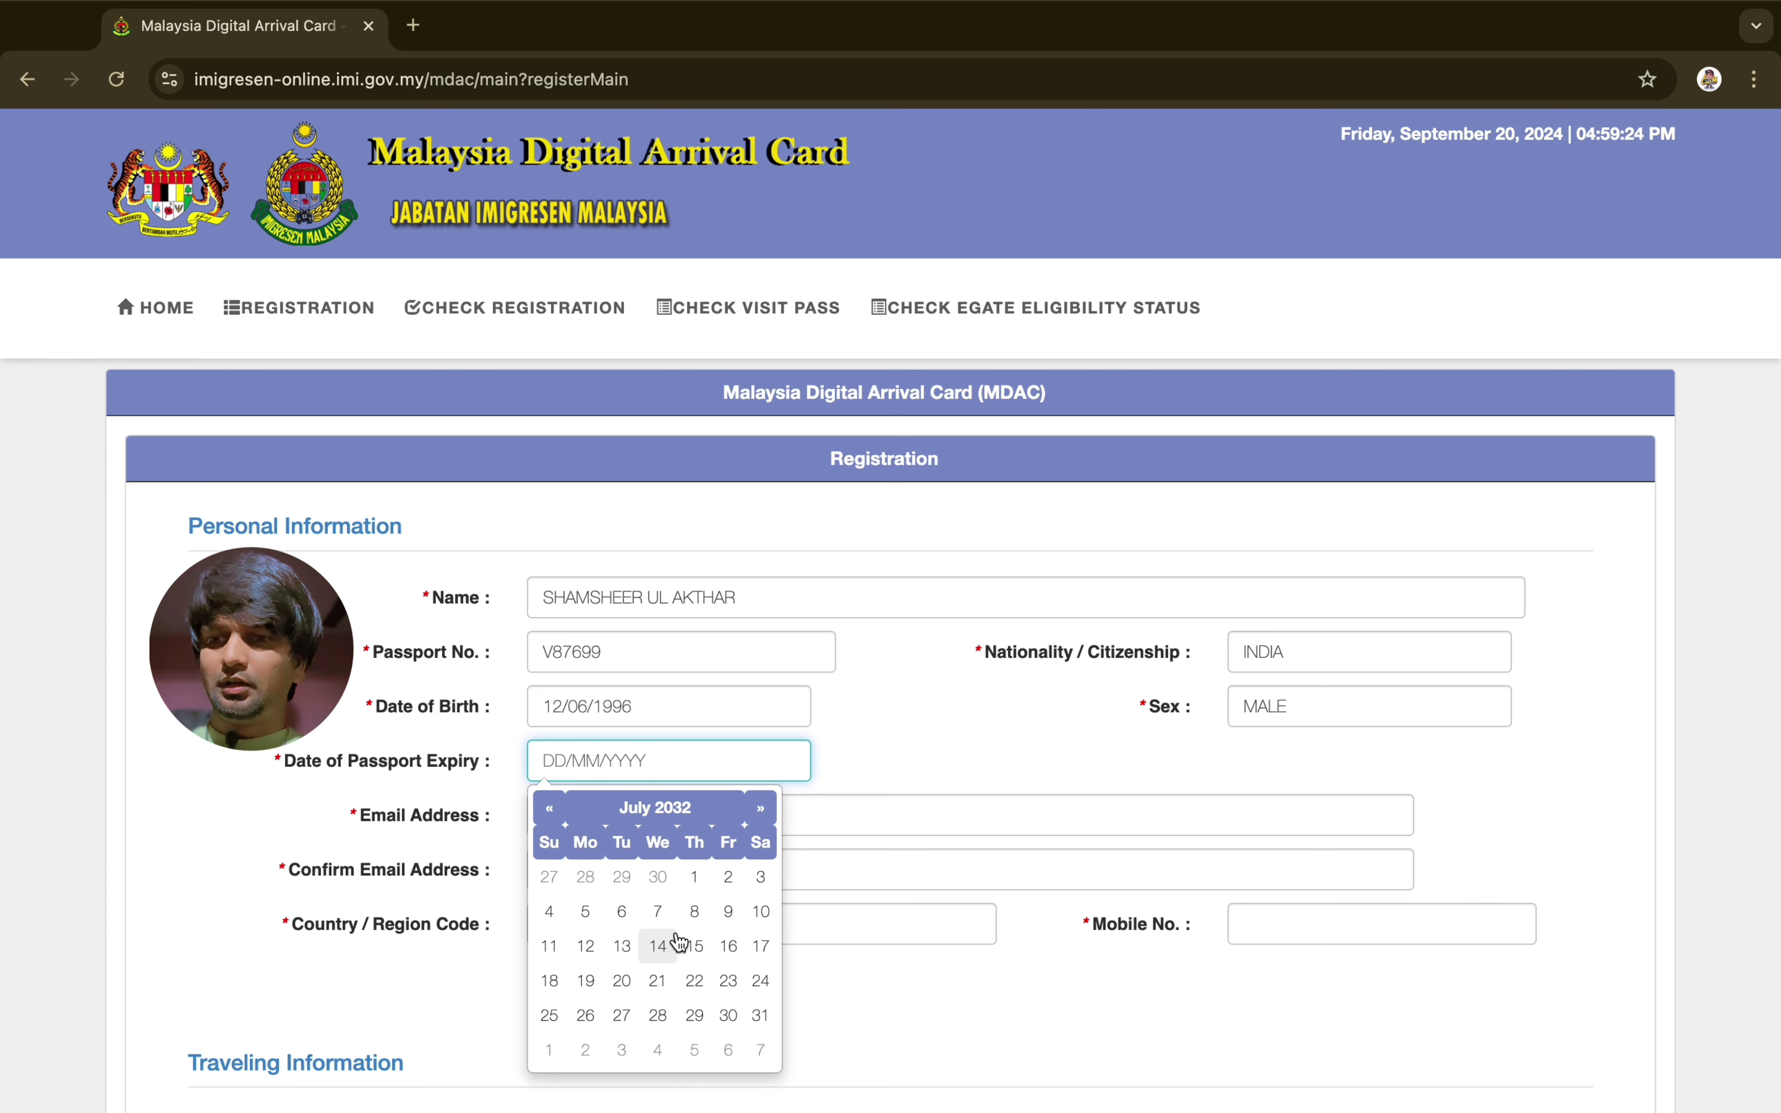
pyautogui.click(678, 943)
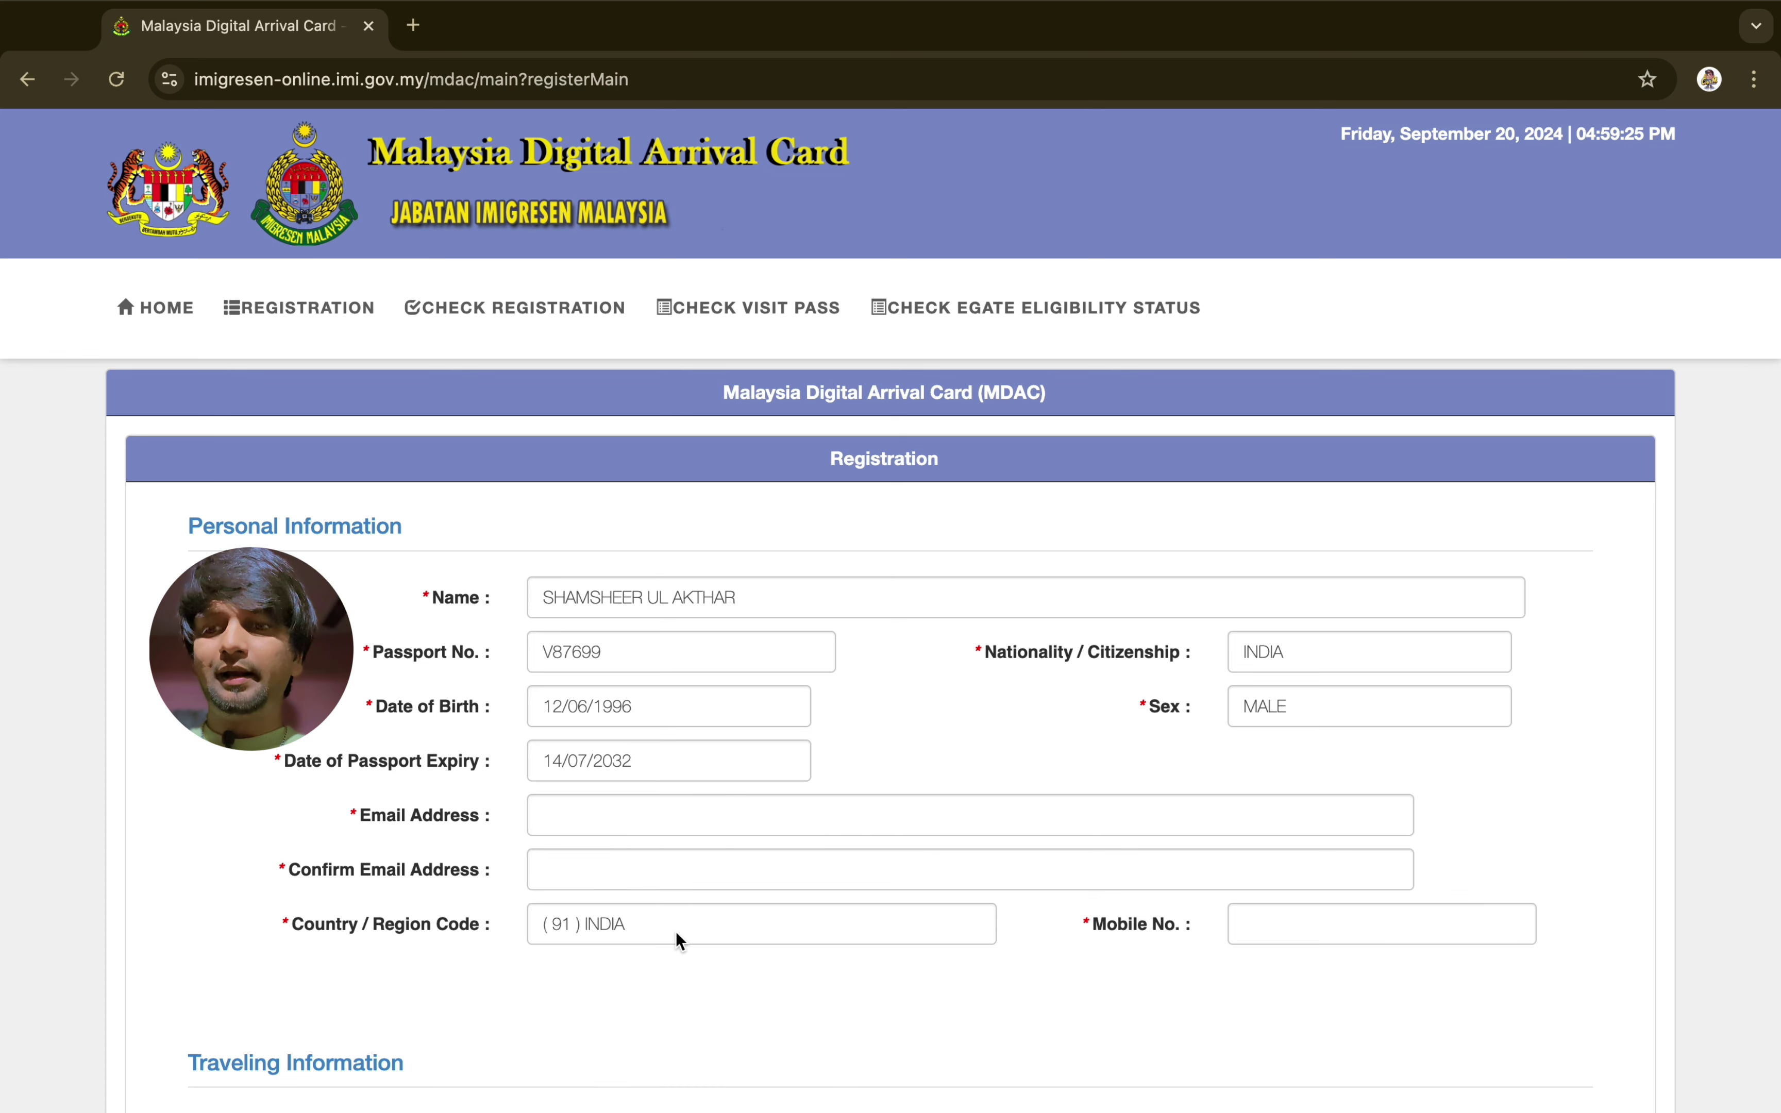
# Enter the traveller's e-mail address, repeat it in the confirmation field, and add the mobile number
pyautogui.click(607, 829)
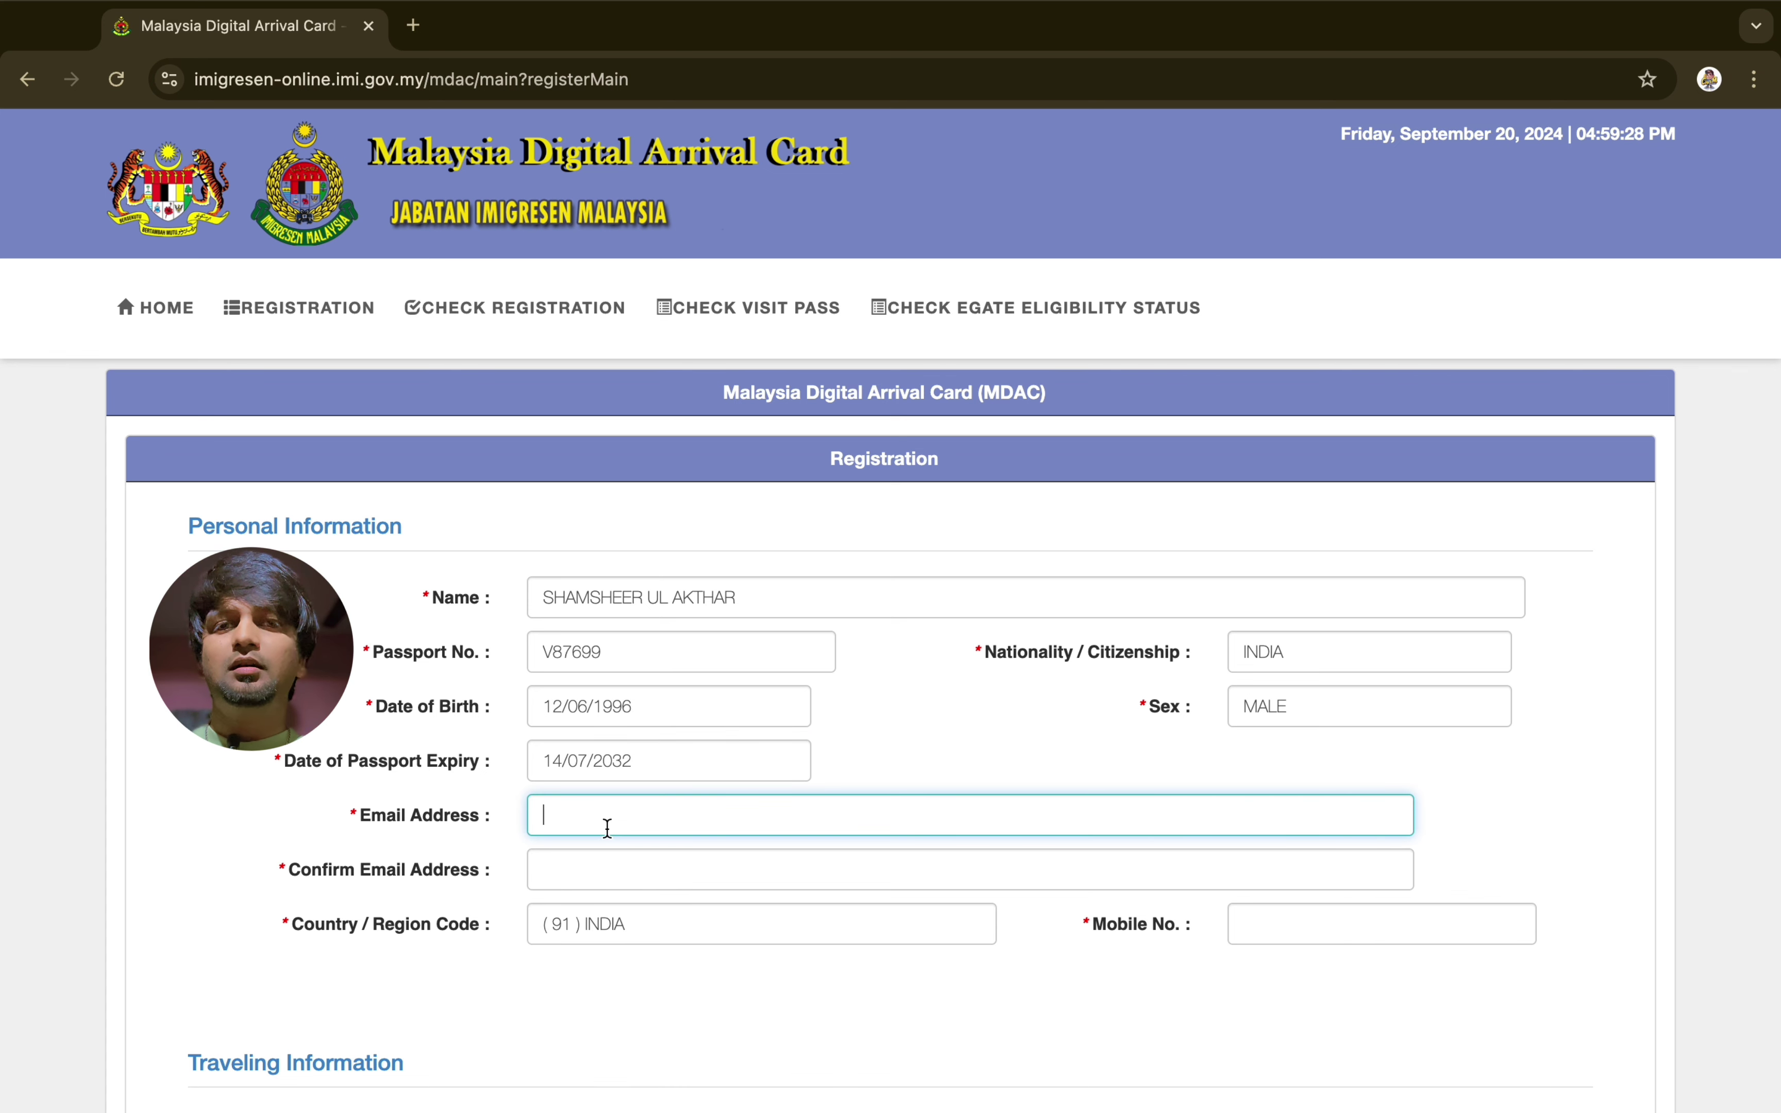
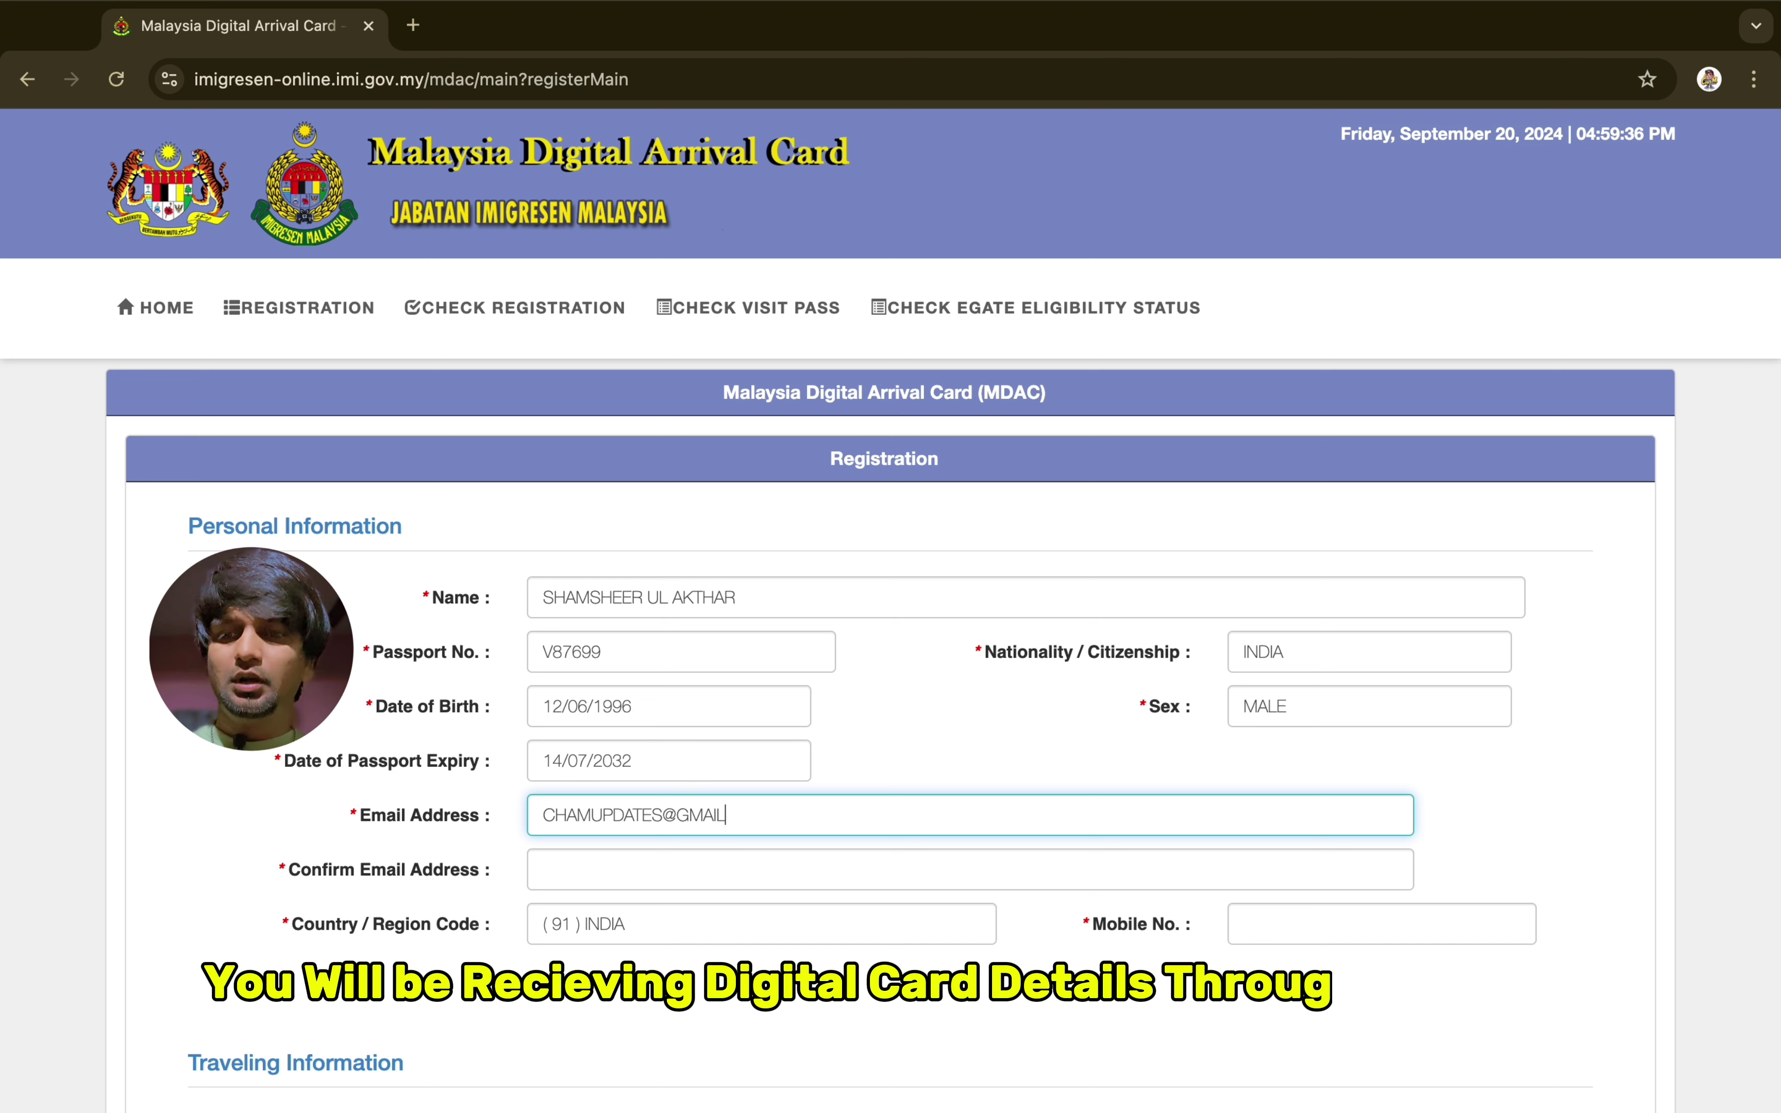
pyautogui.click(583, 873)
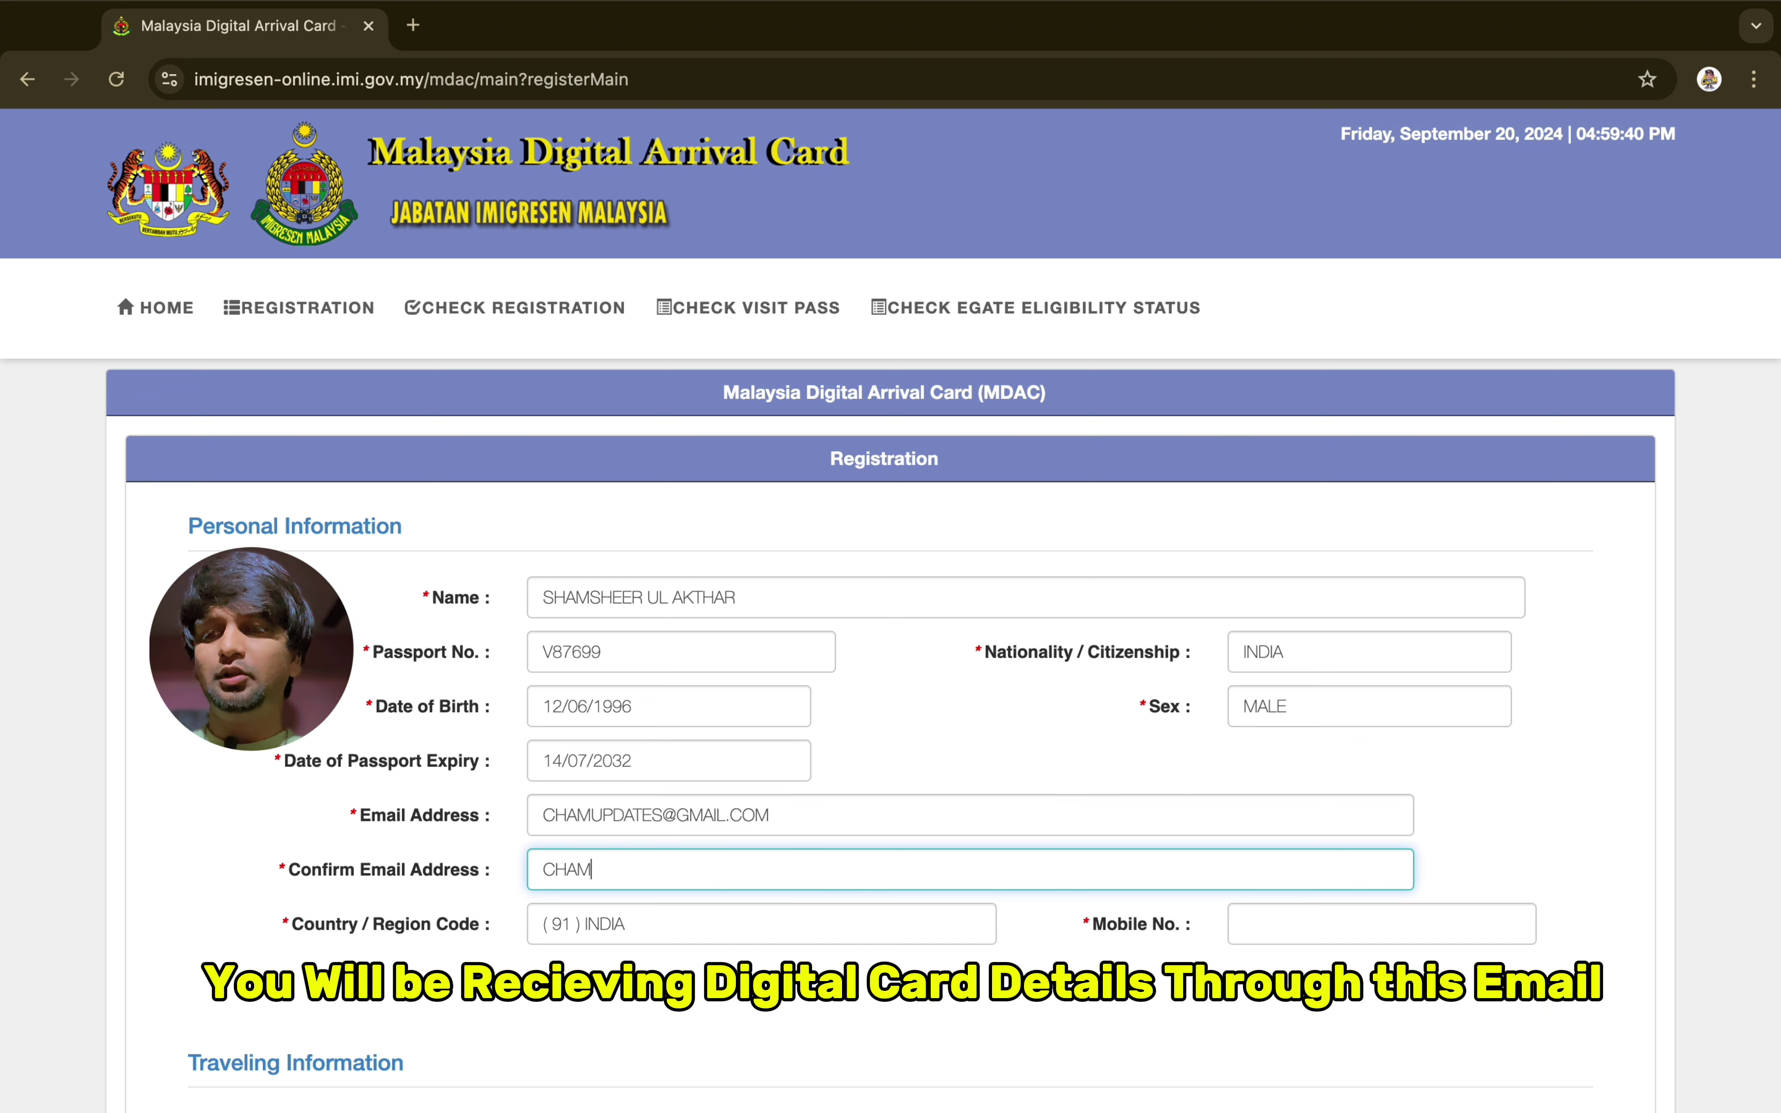
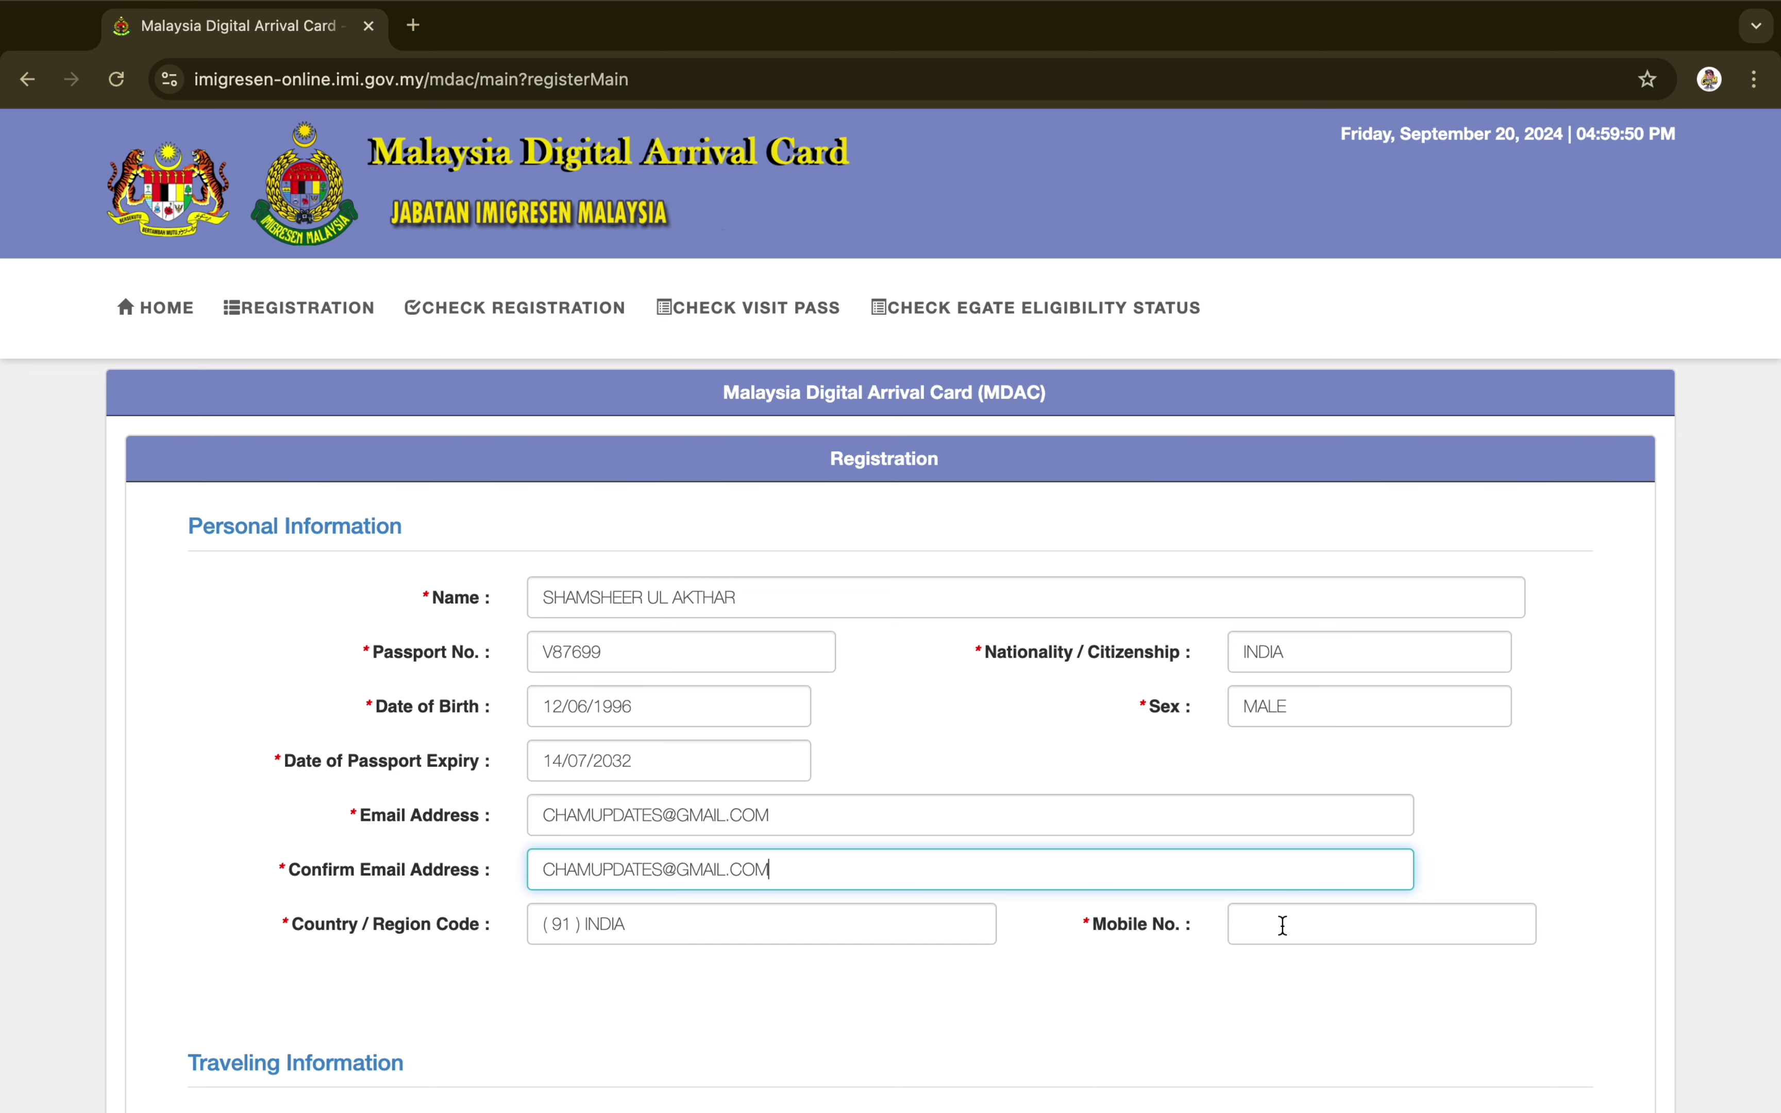
pyautogui.click(1282, 926)
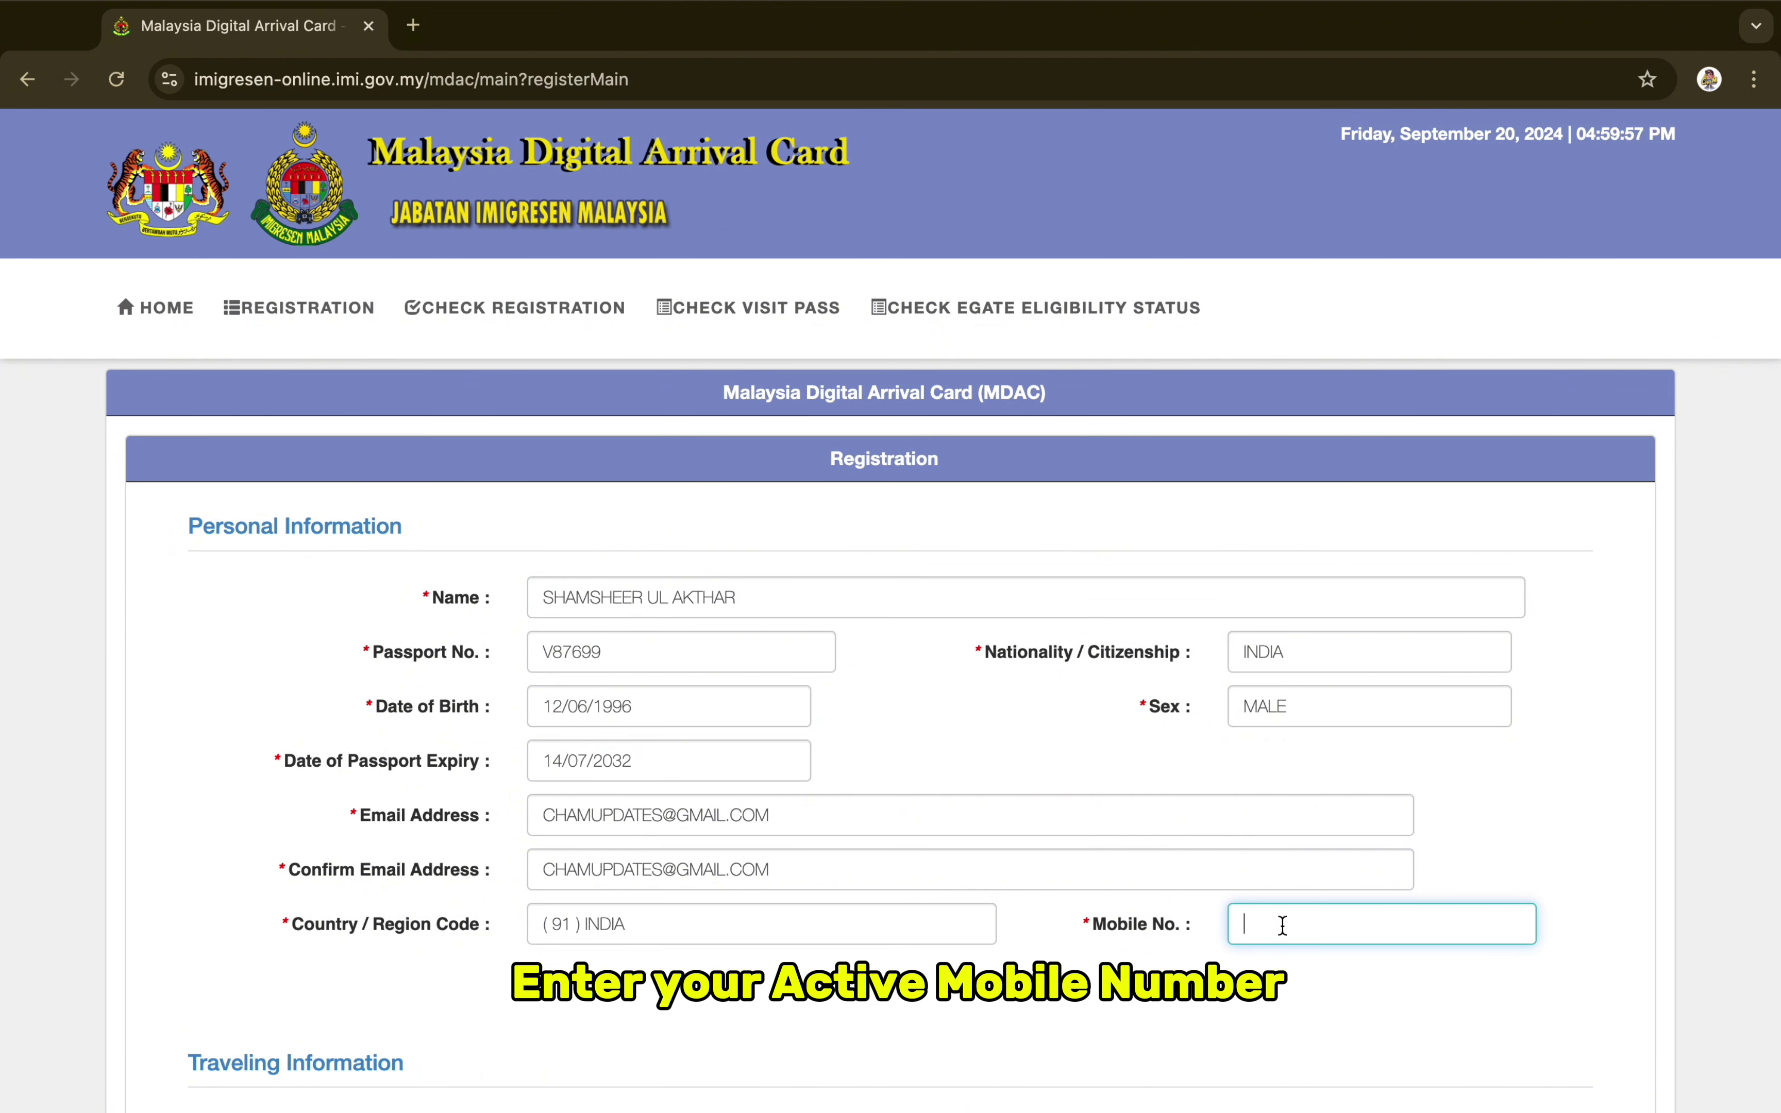
pyautogui.write('9876543212')
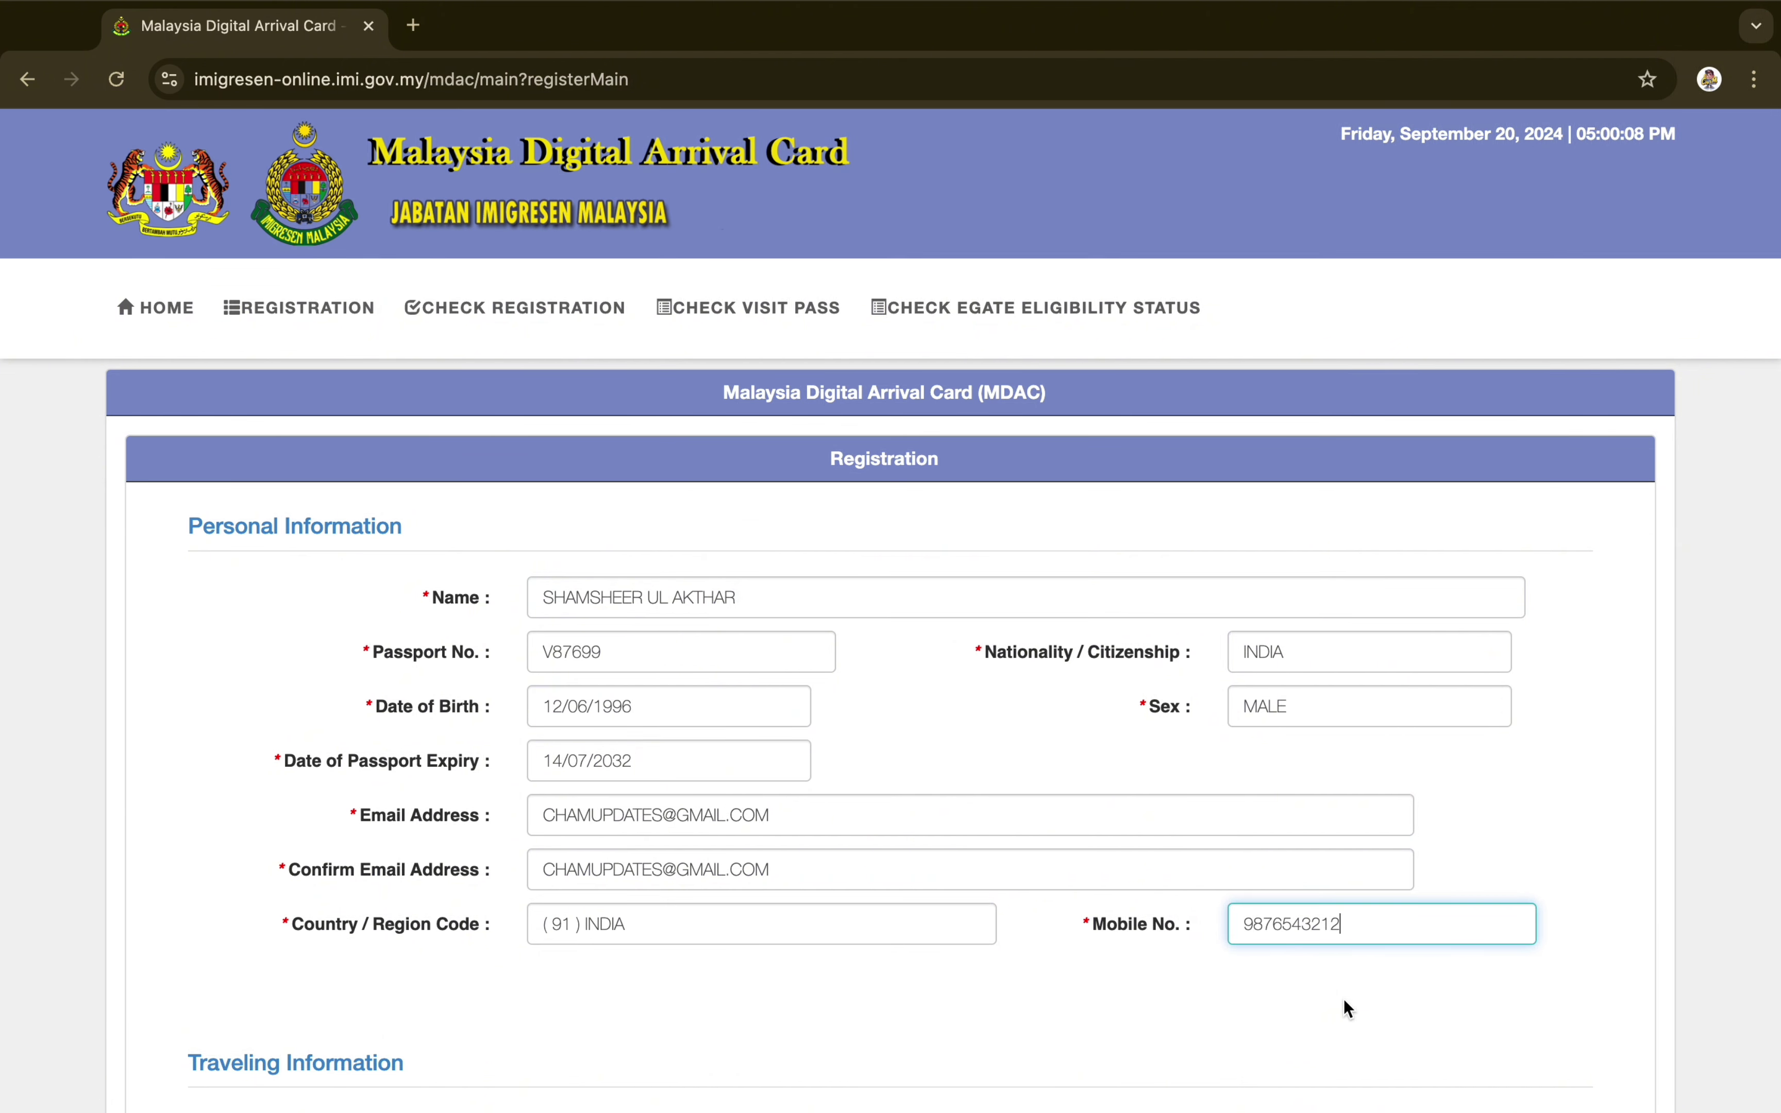
# Set both arrival and departure dates to 21/09/2024 in Traveling Information
pyautogui.scroll(-5, 1345, 999)
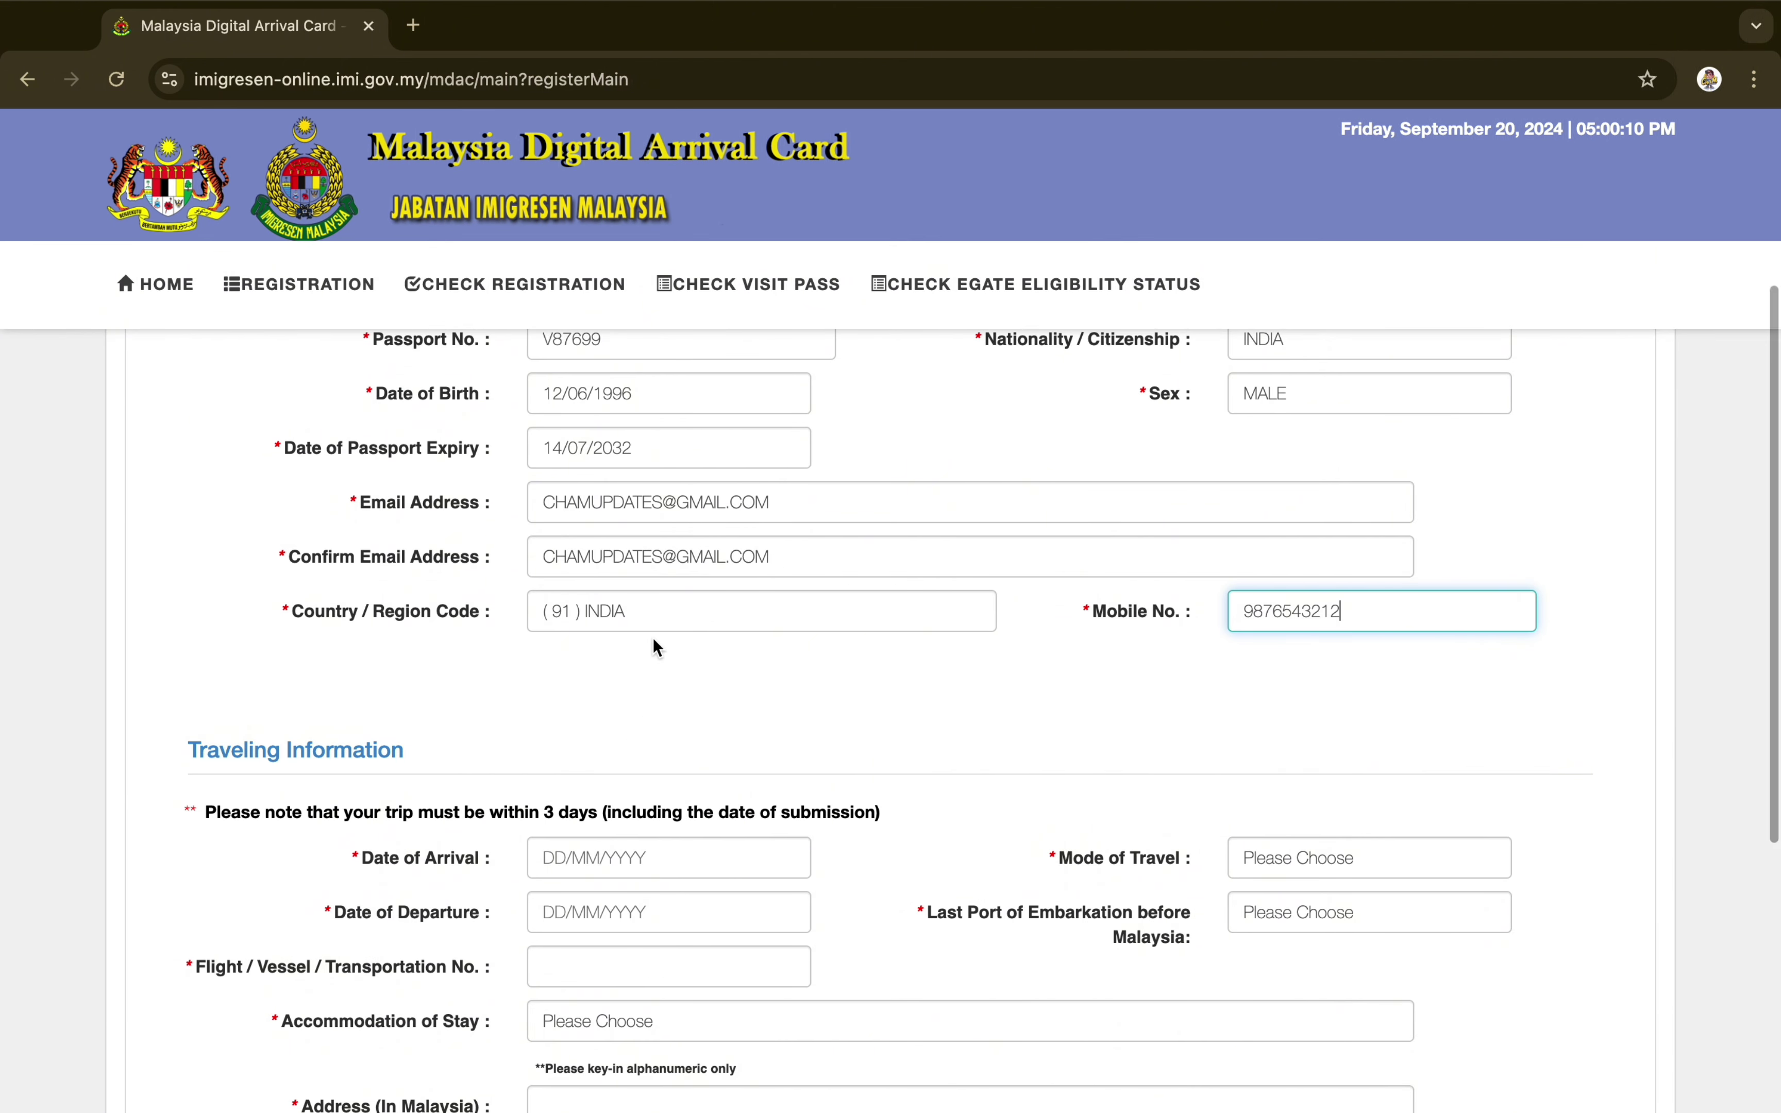
pyautogui.scroll(-2, 593, 817)
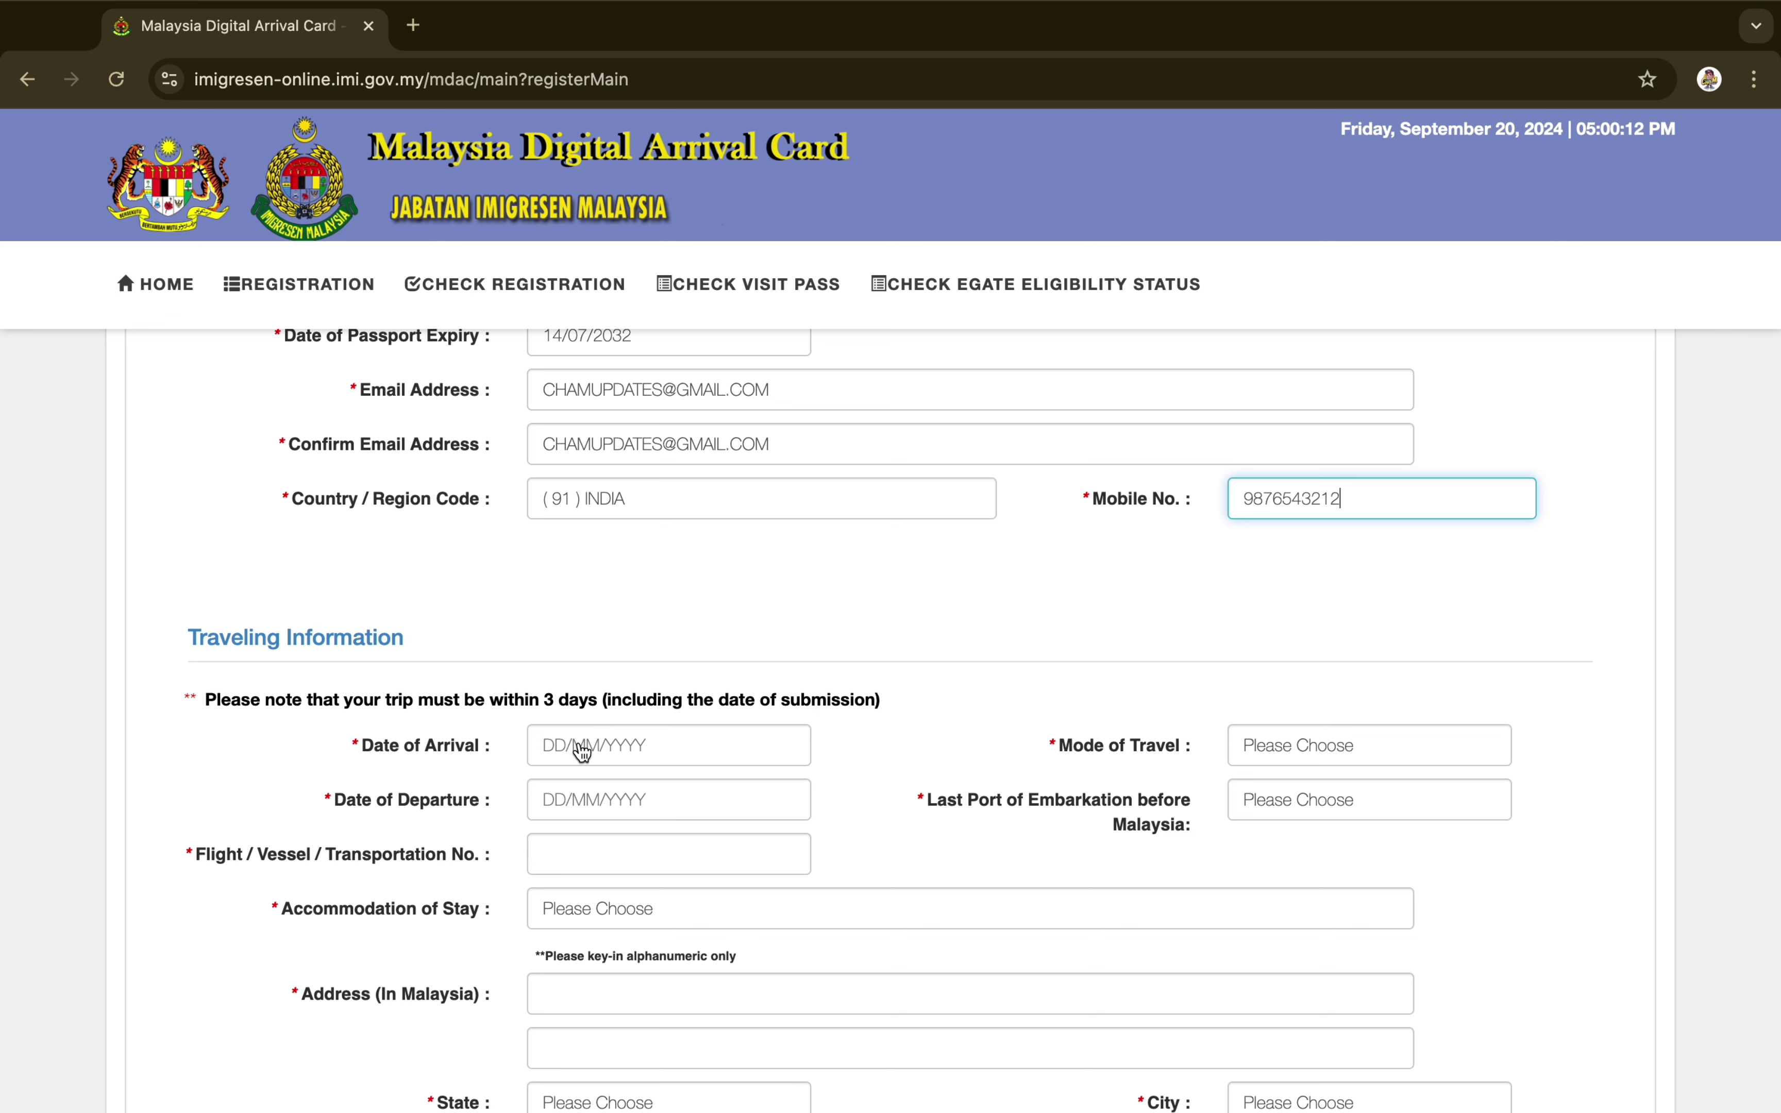
pyautogui.moveTo(210, 700); pyautogui.dragTo(914, 716)
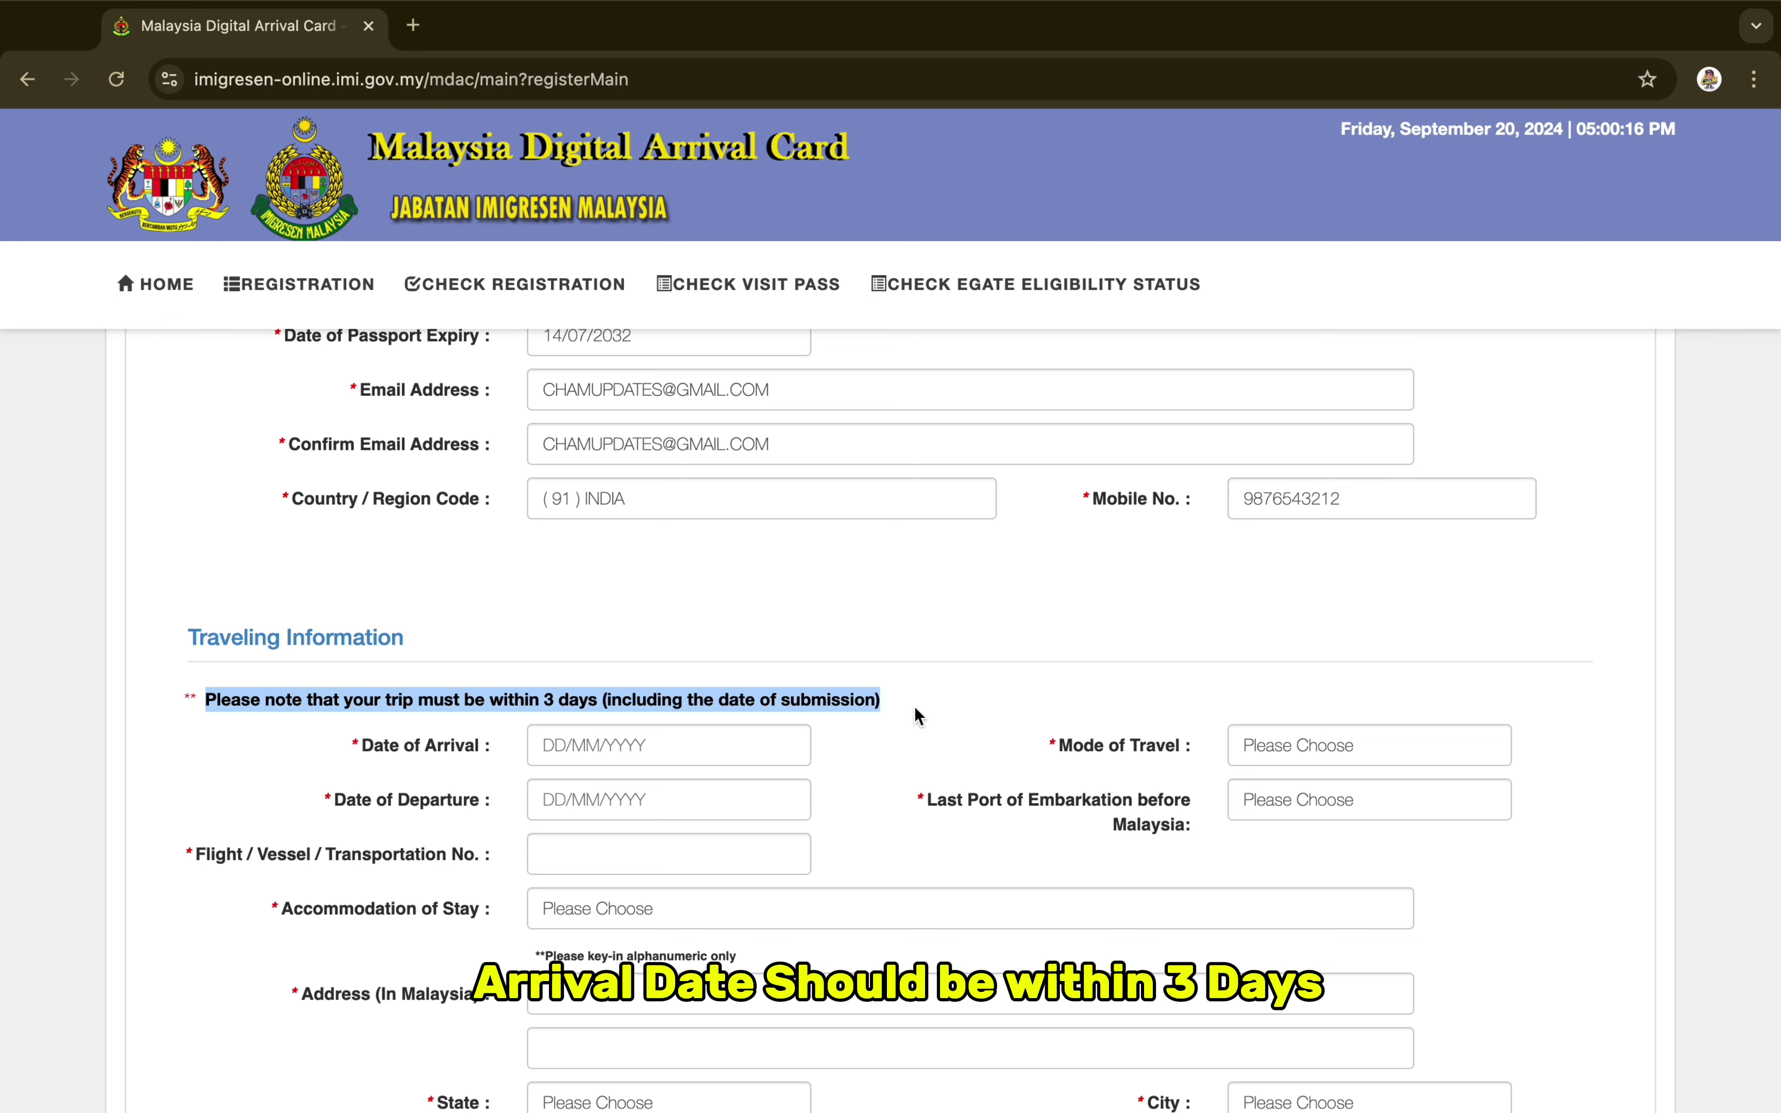
pyautogui.click(668, 760)
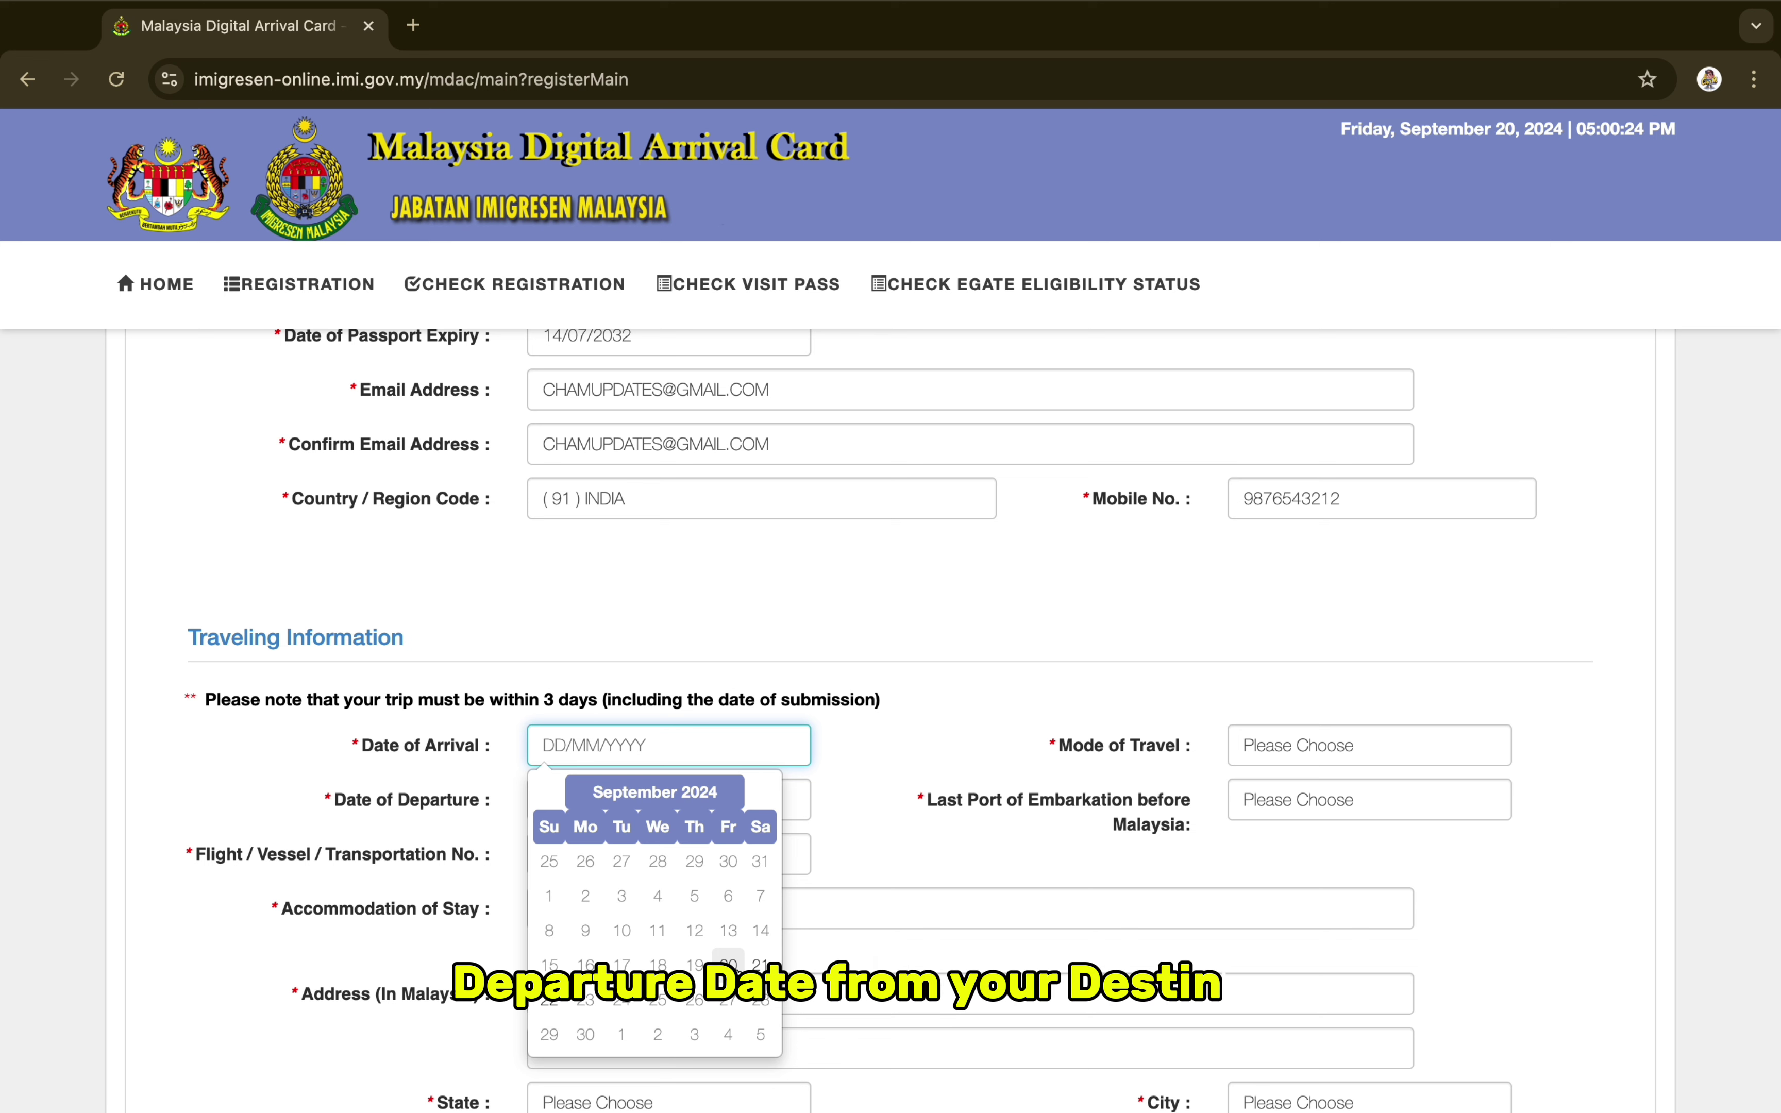
pyautogui.click(760, 964)
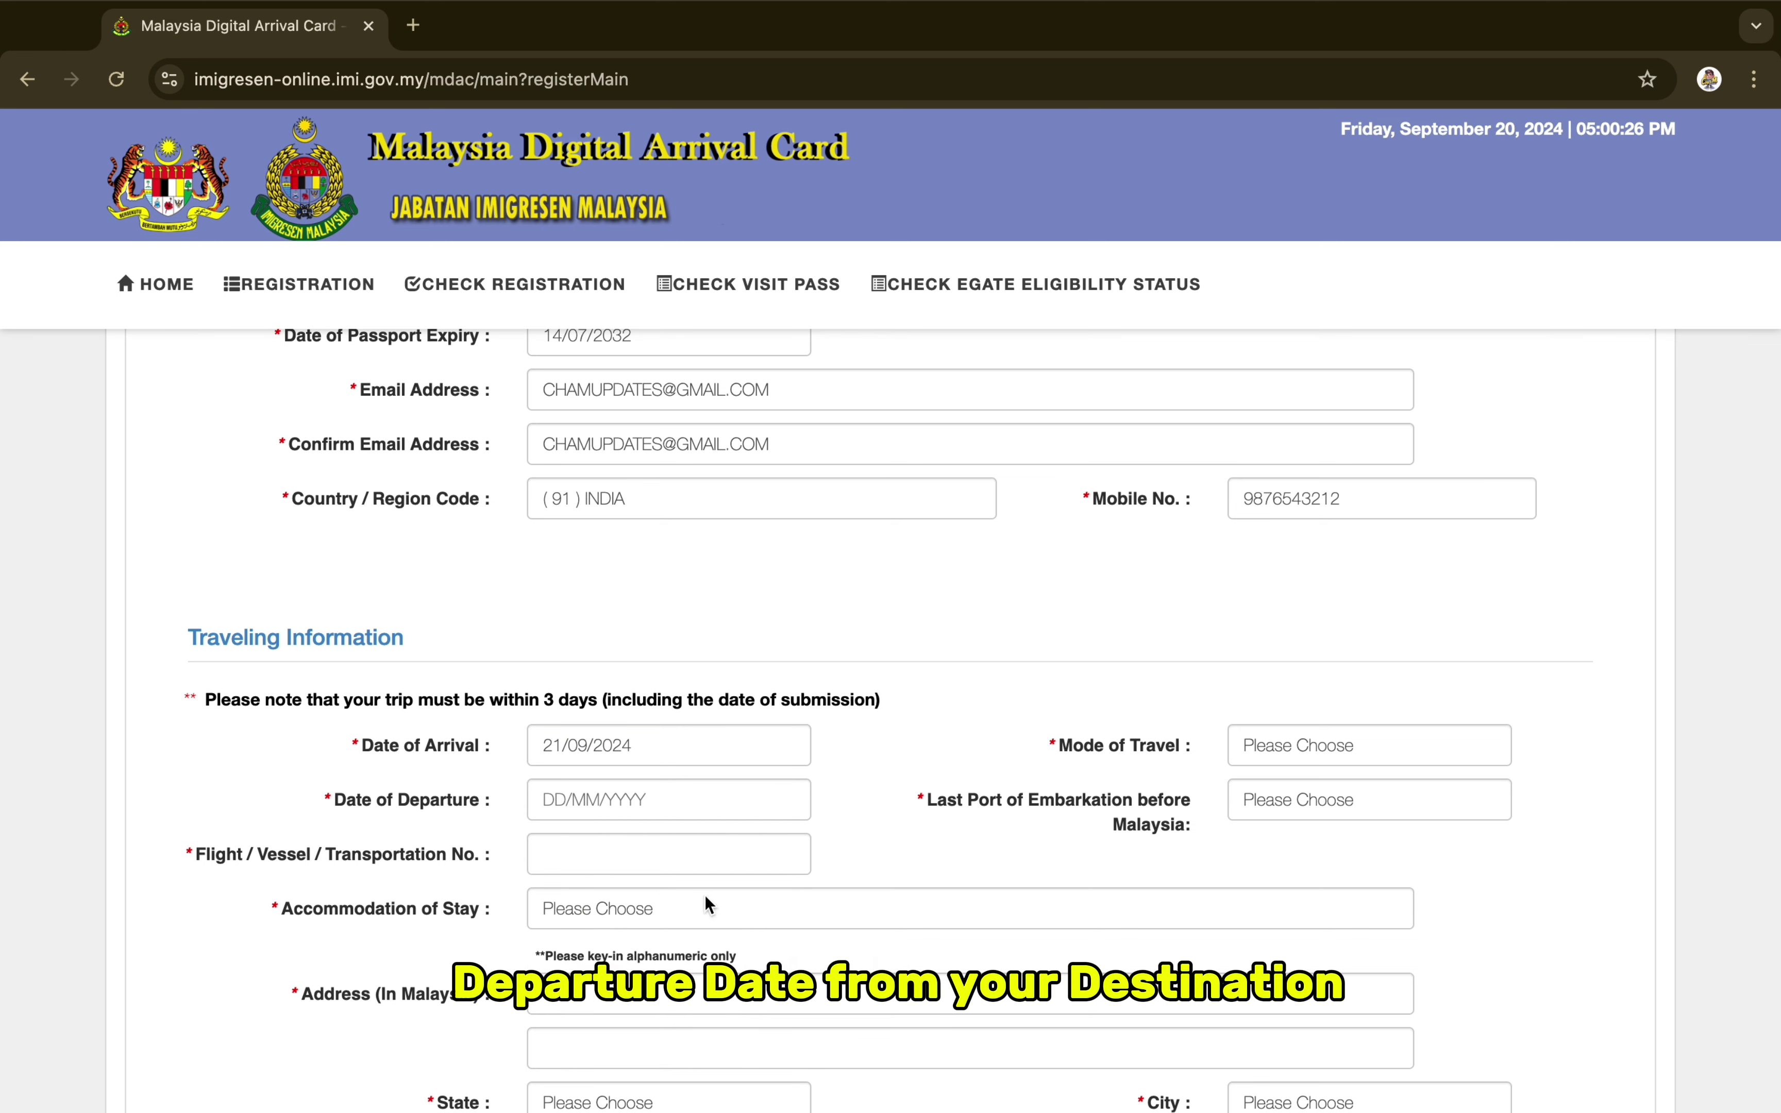
pyautogui.click(619, 805)
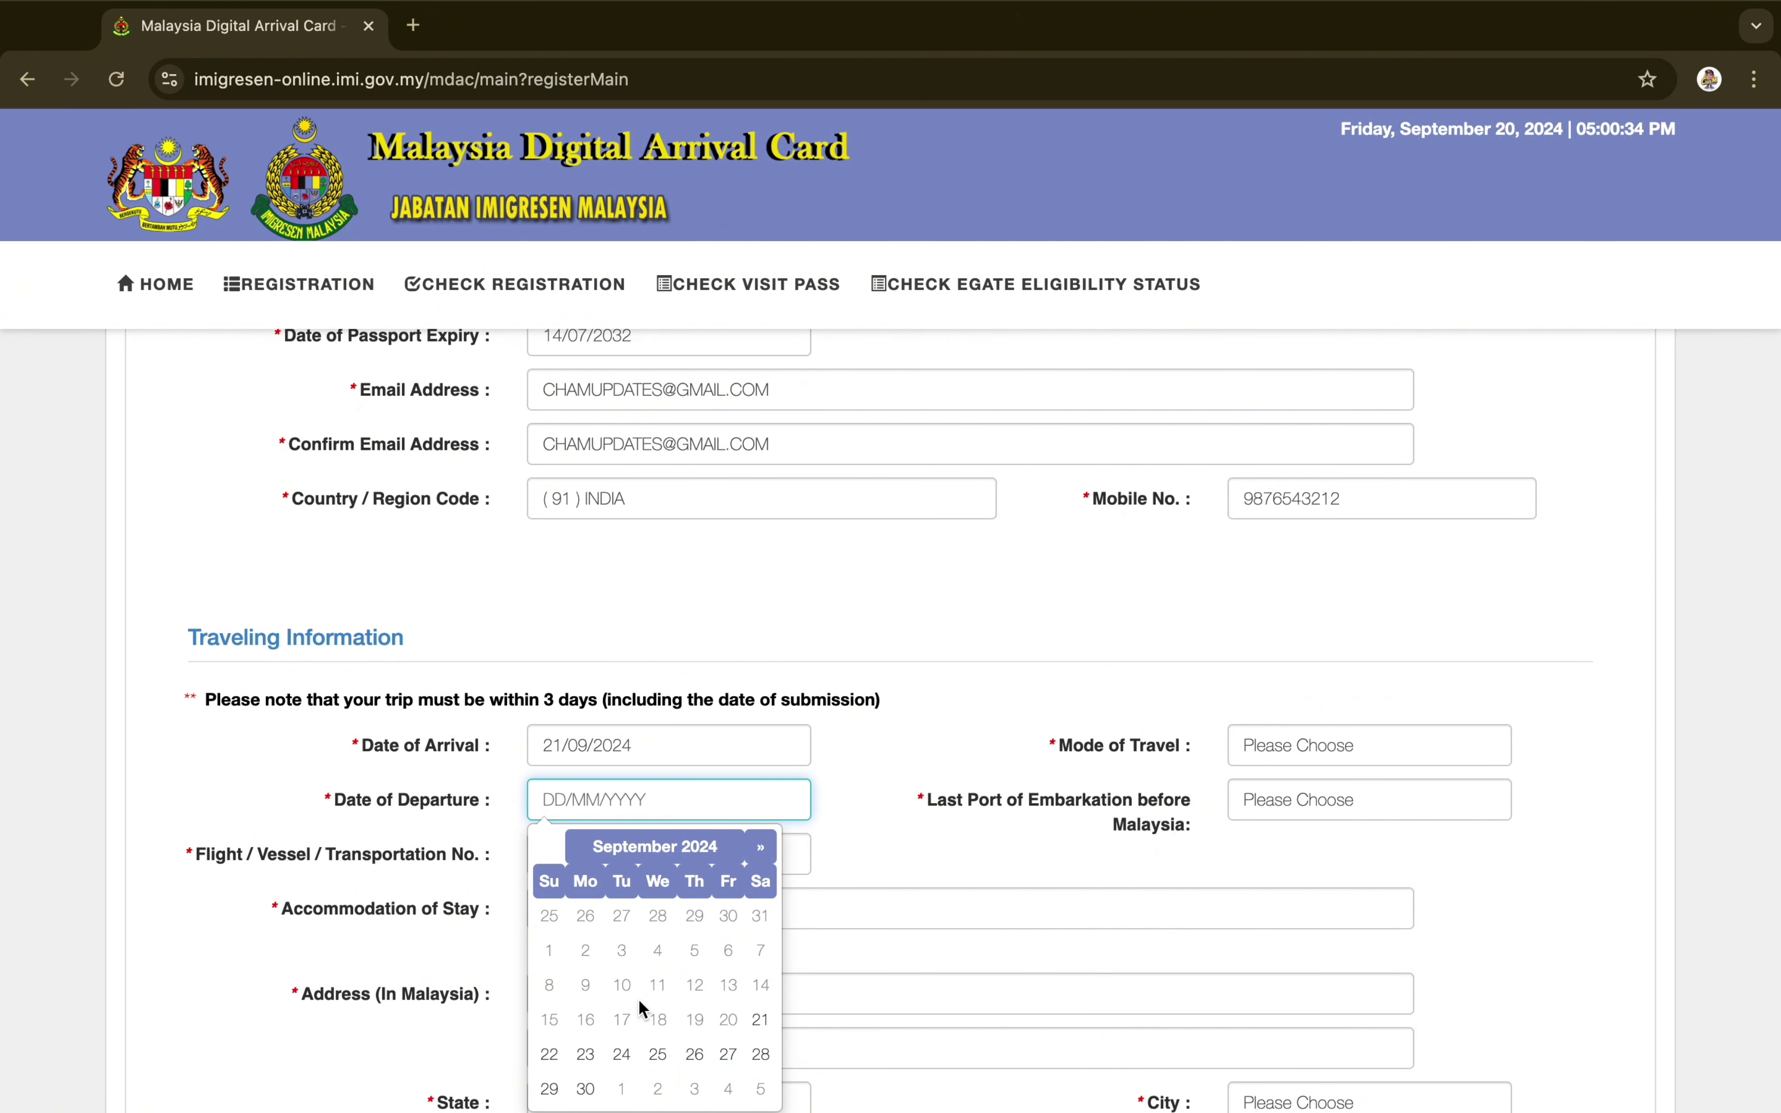
pyautogui.click(759, 1022)
pyautogui.scroll(-1, 994, 785)
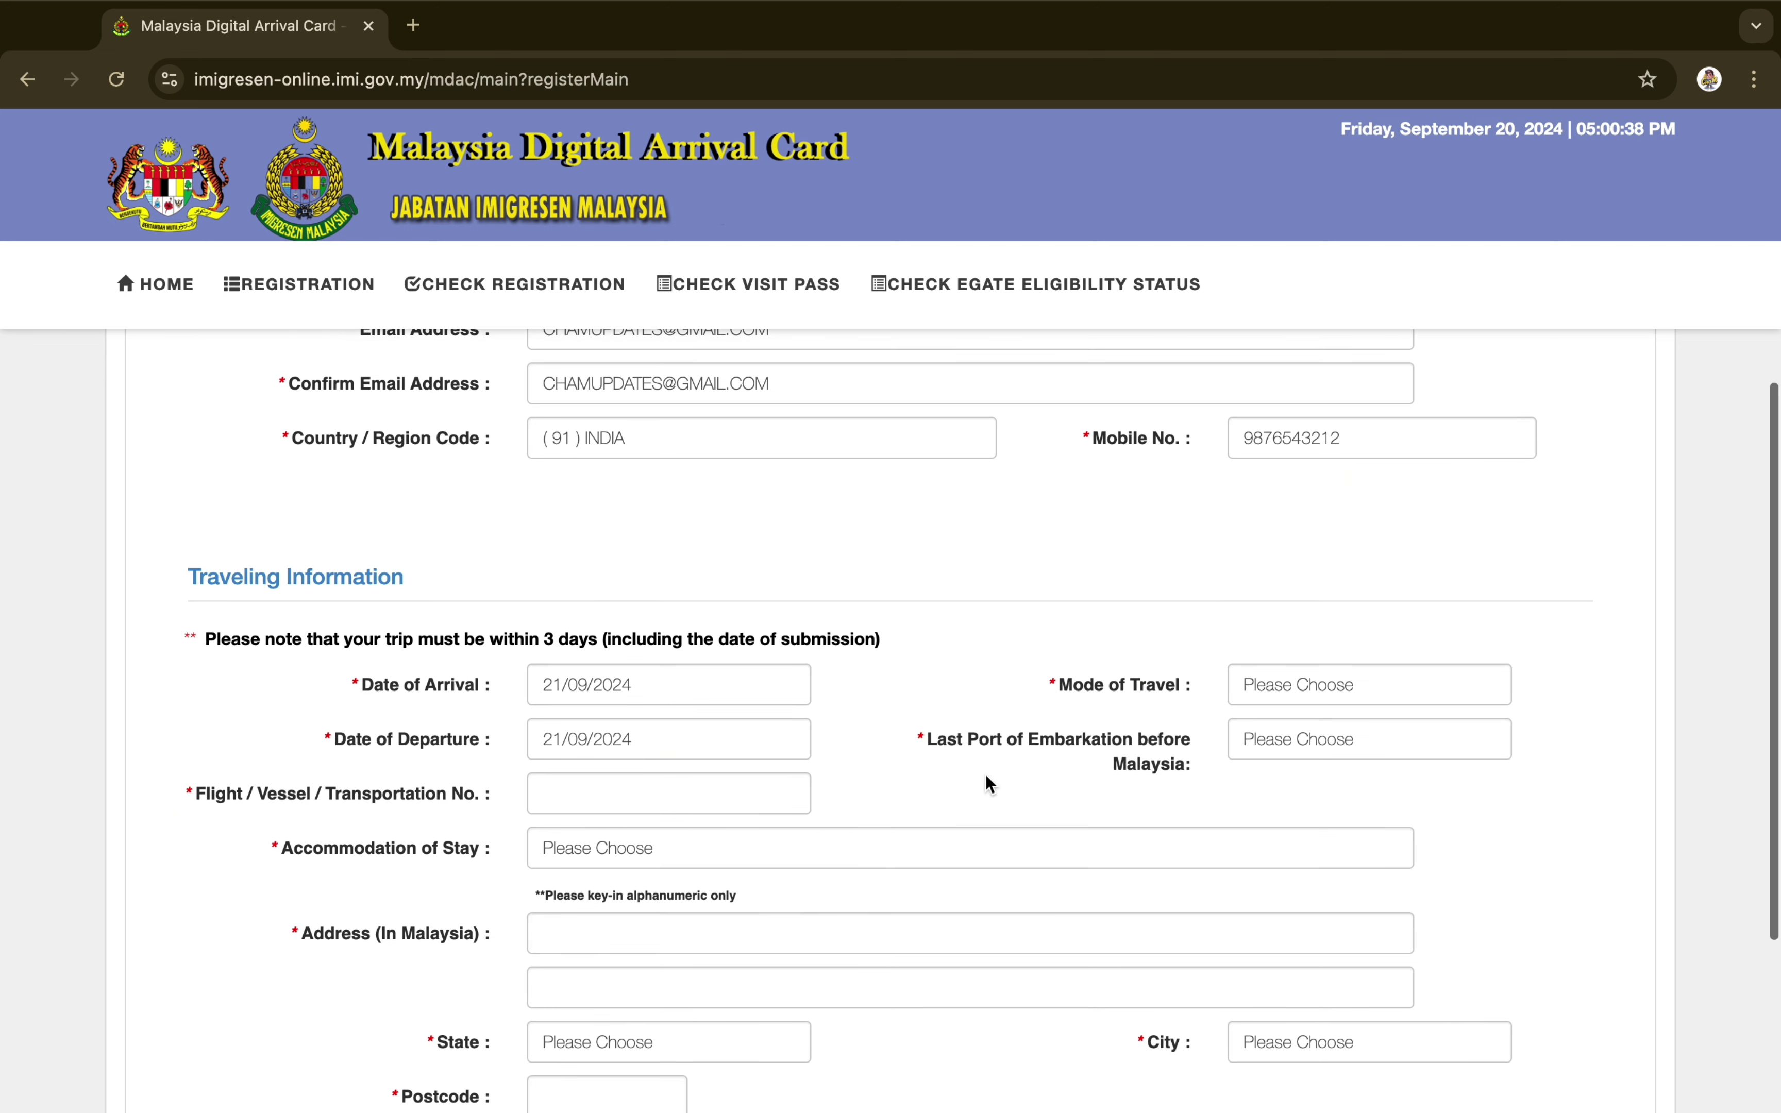
pyautogui.click(1297, 699)
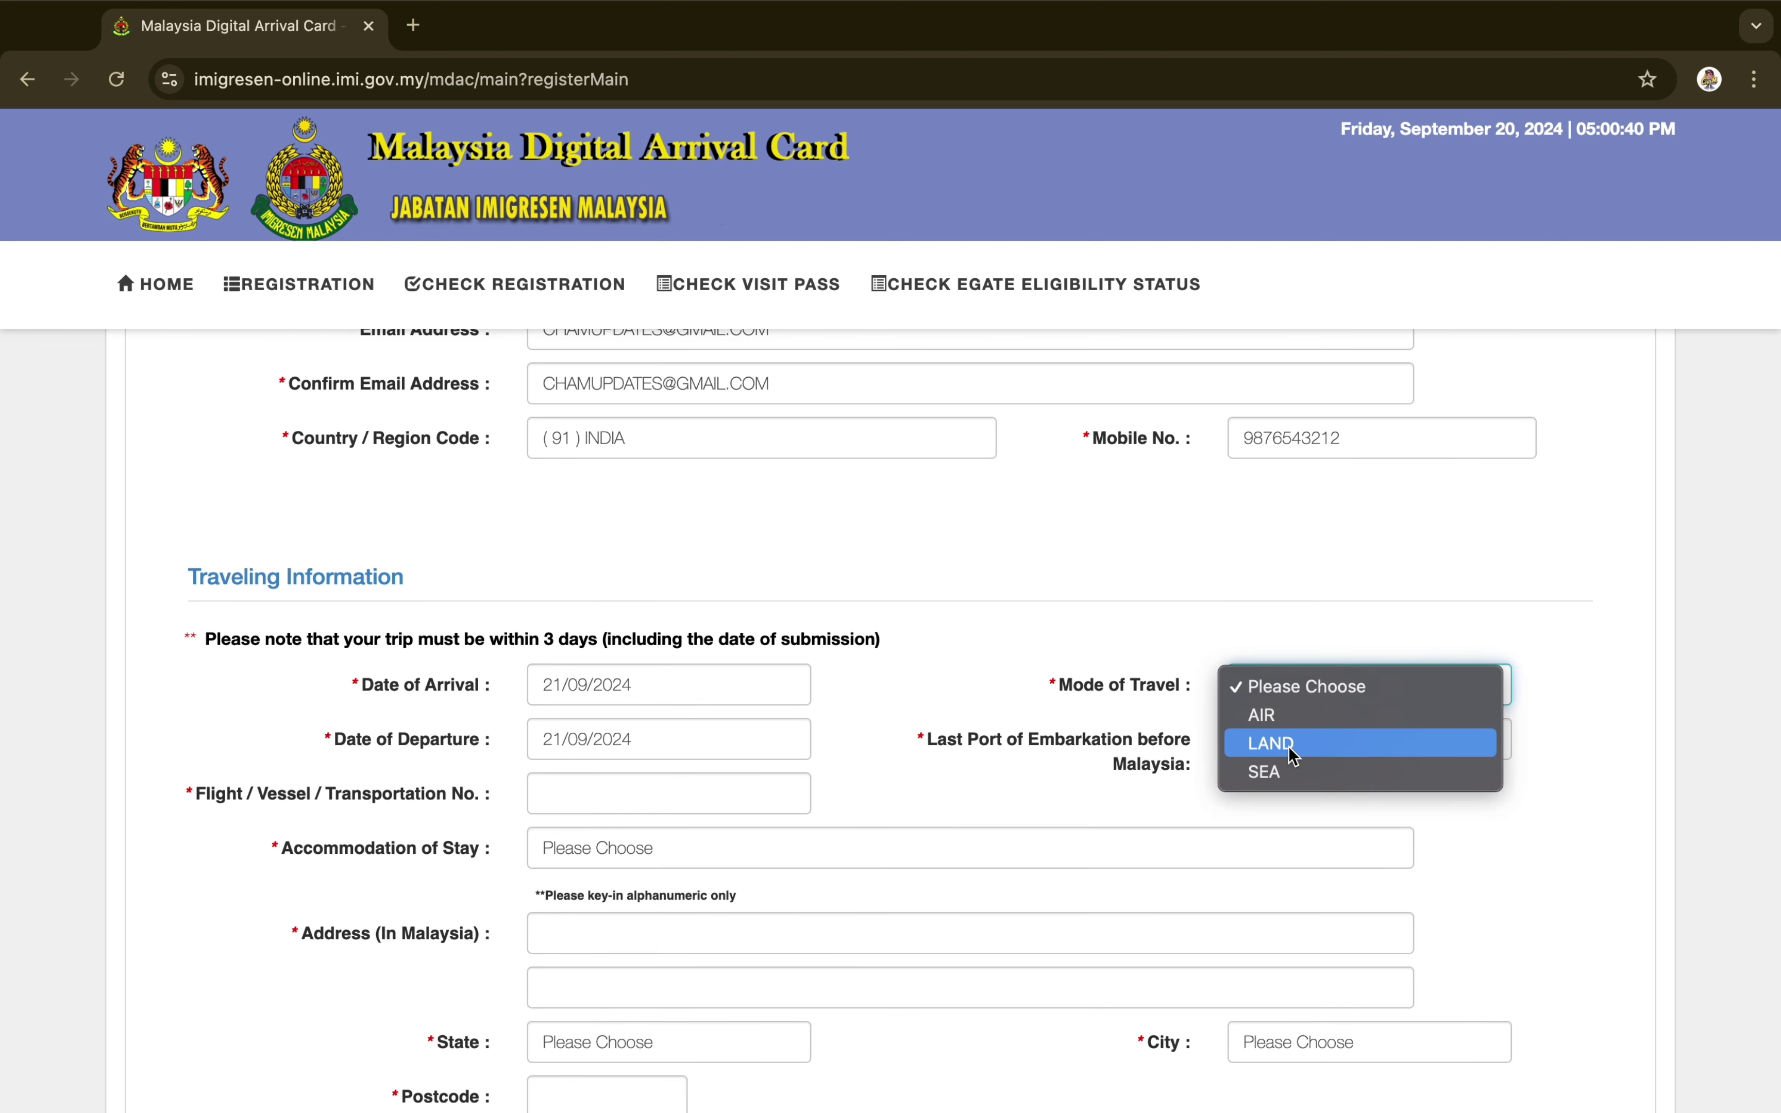
pyautogui.click(1292, 743)
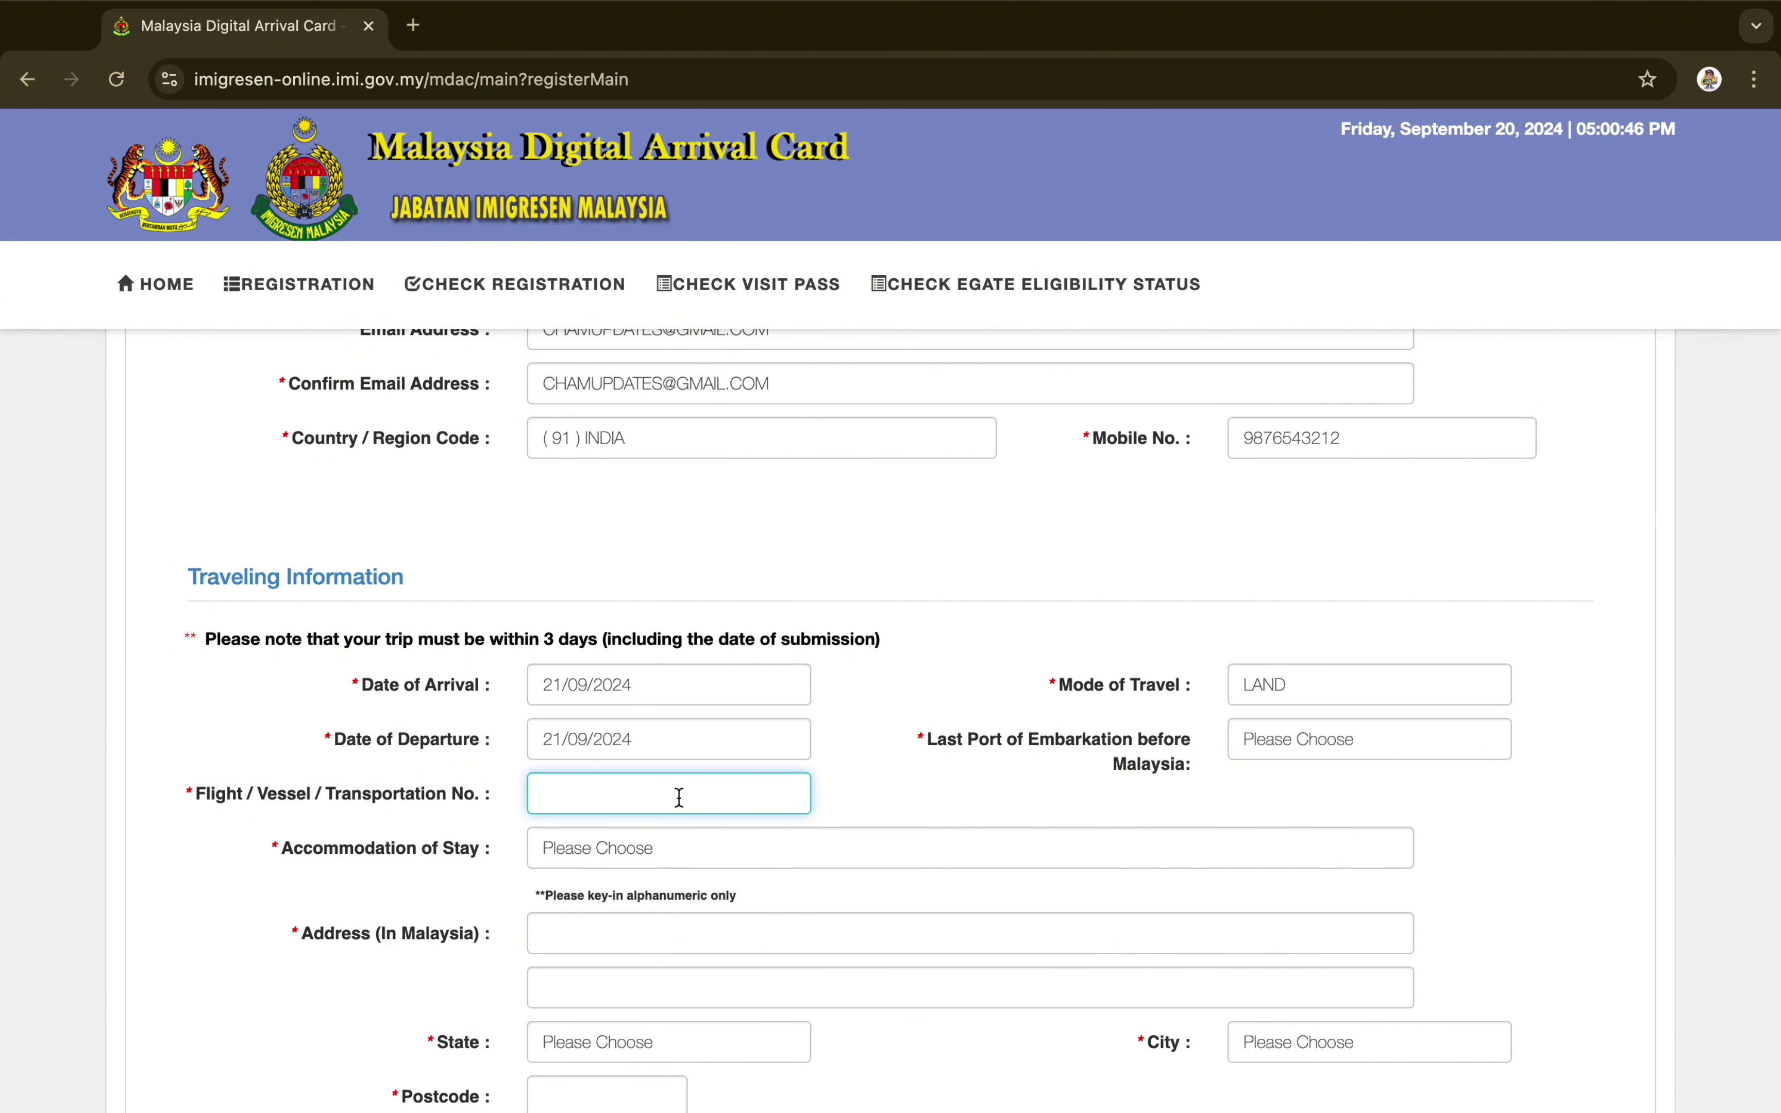
pyautogui.write('WB')
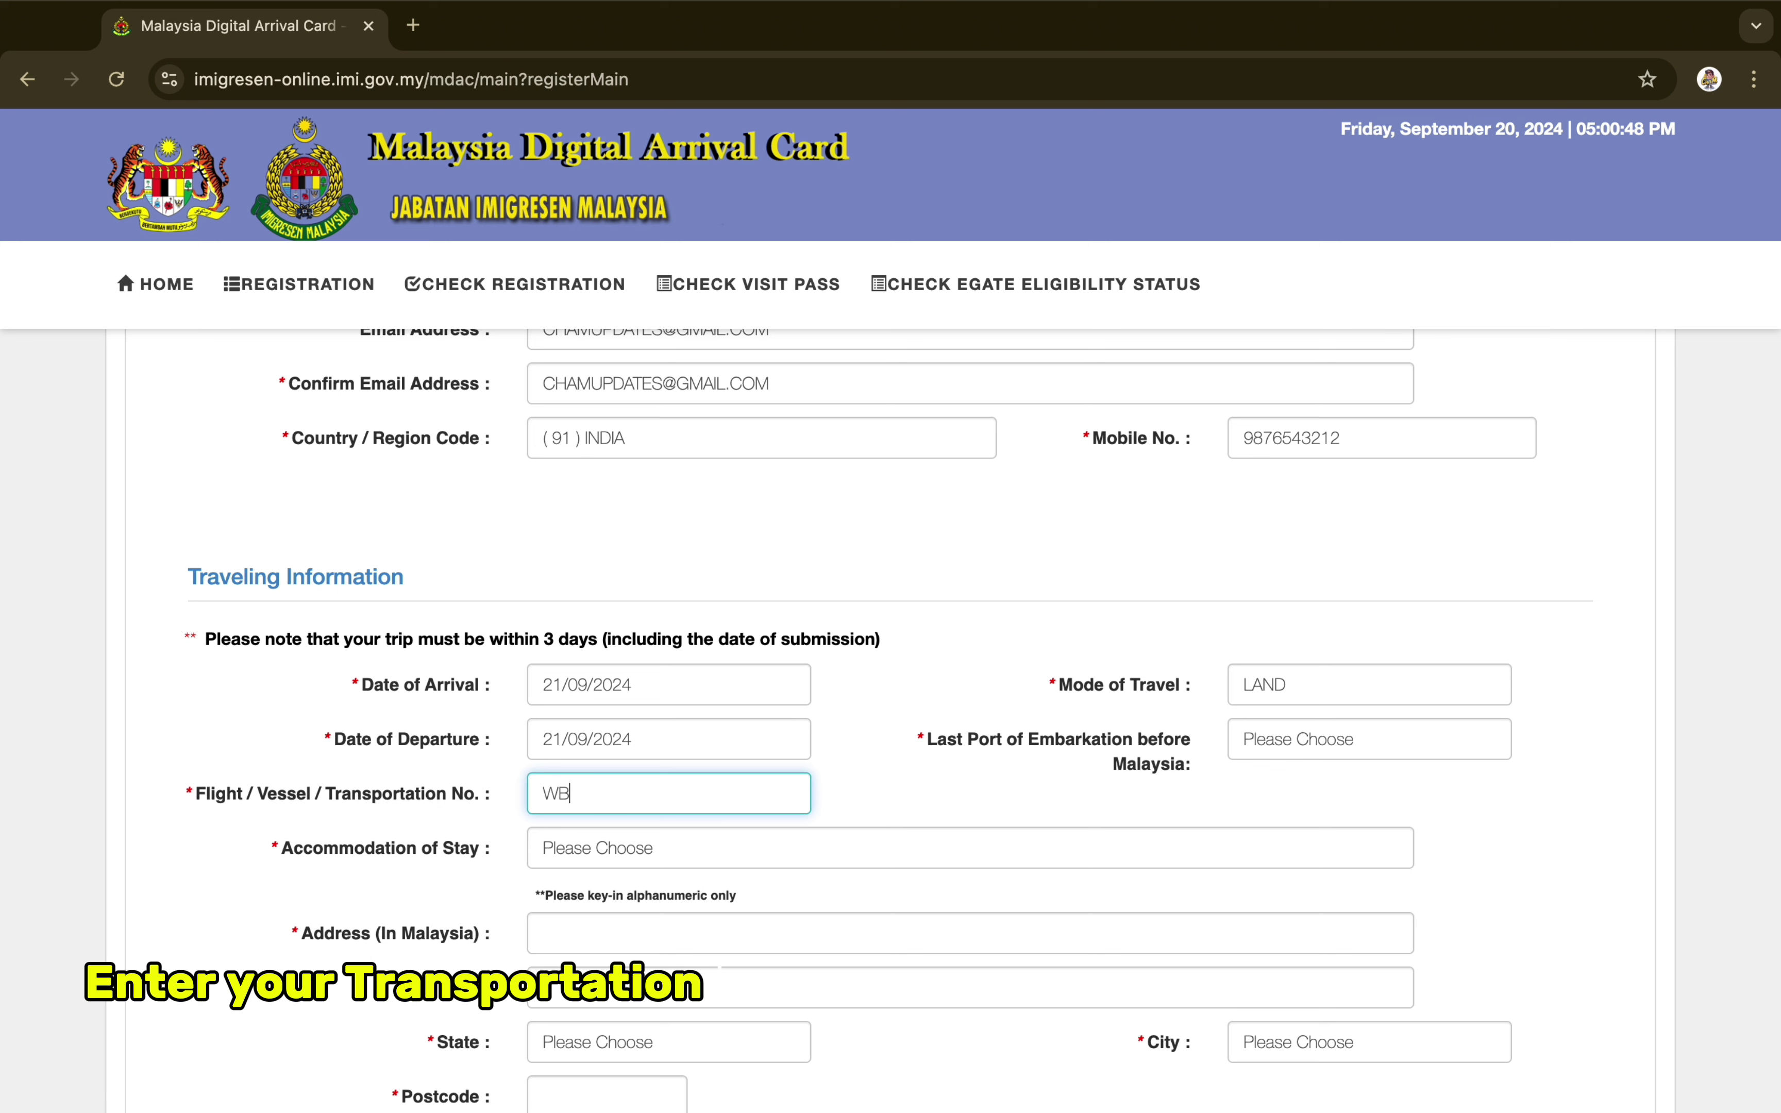
pyautogui.write(' 6567 Q')
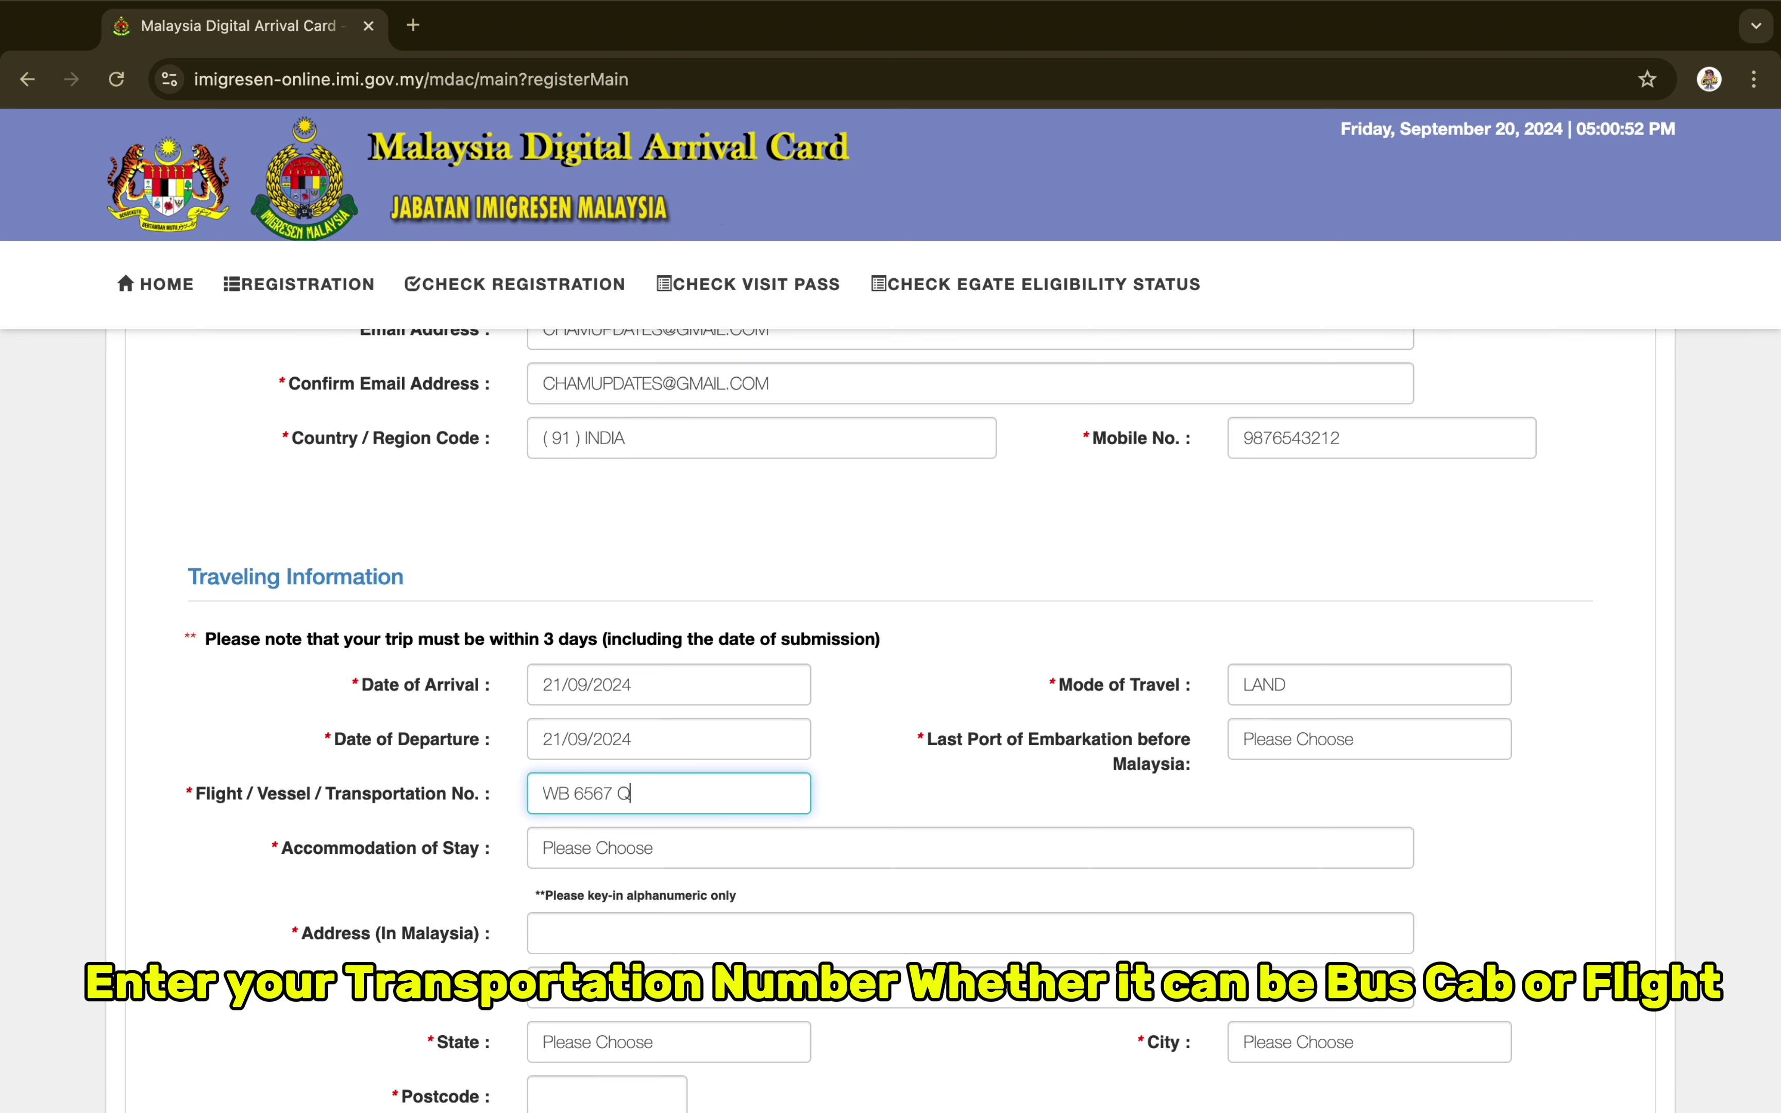
# Set the last port of embarkation to INDIA
pyautogui.click(1326, 756)
pyautogui.write('india')
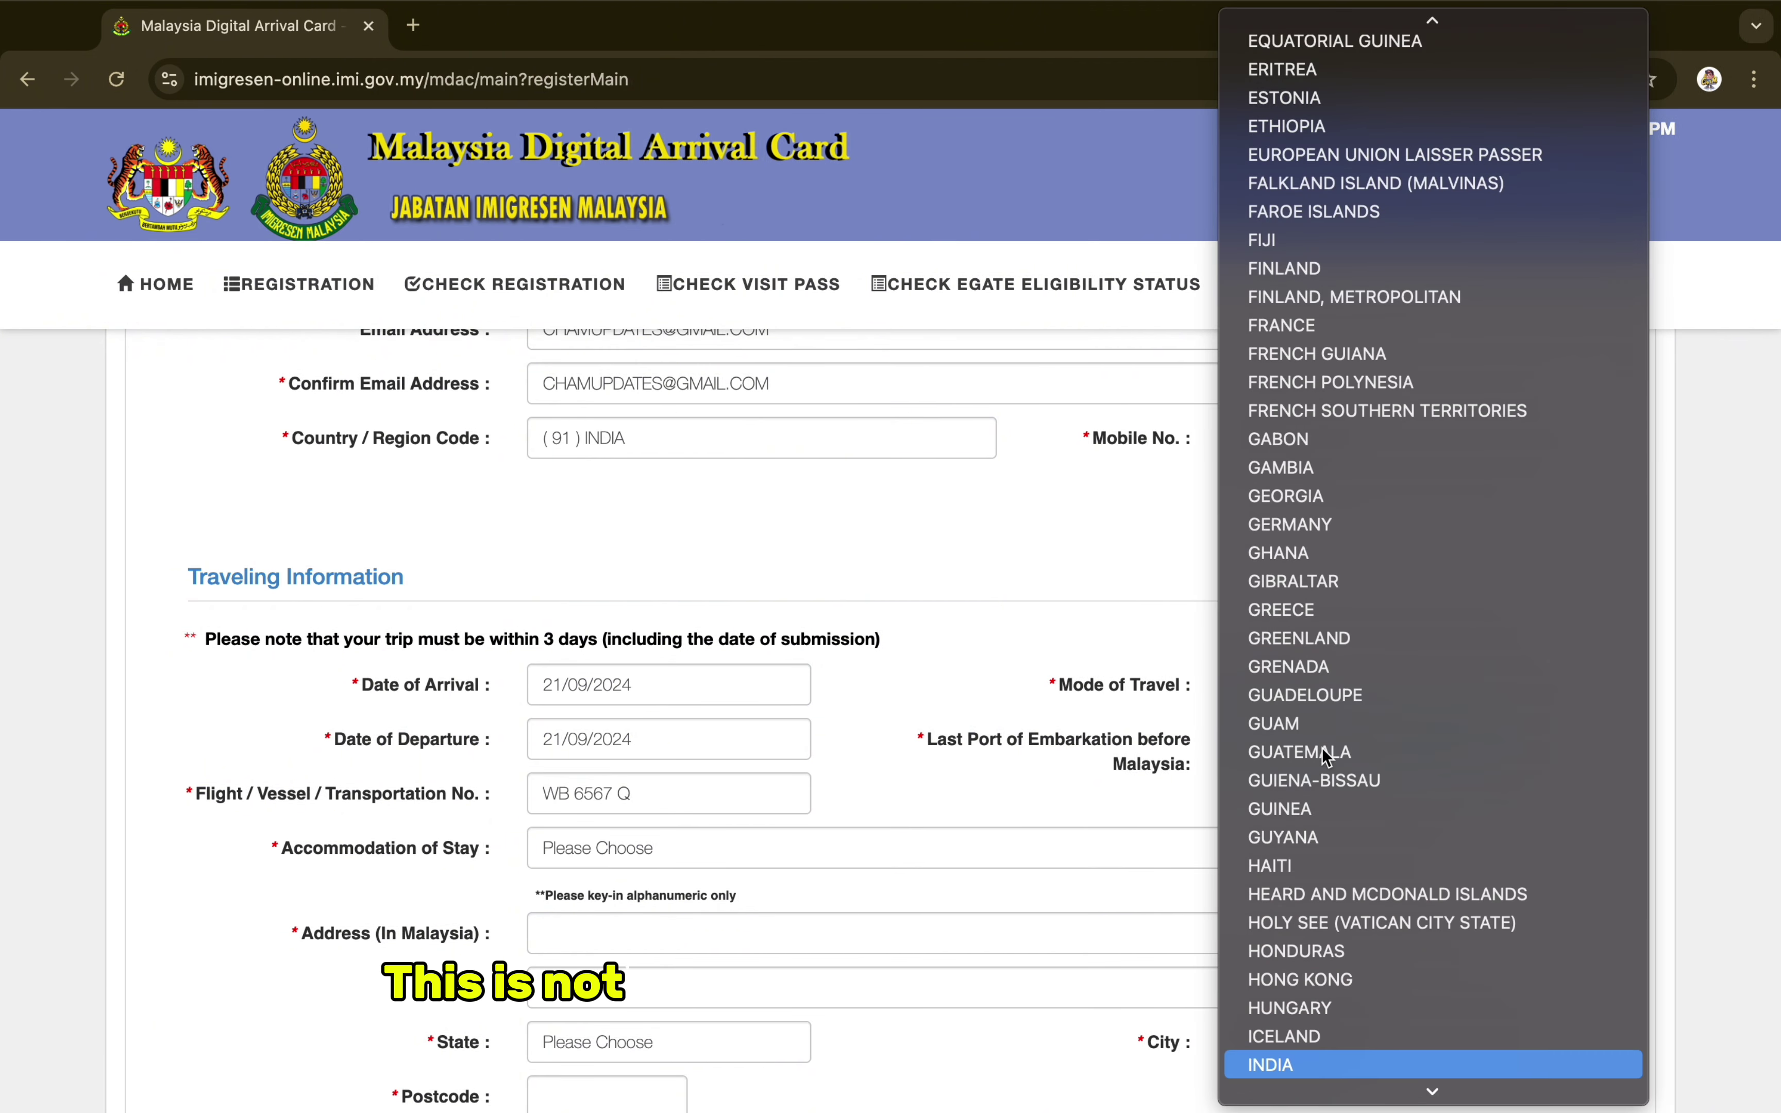
pyautogui.press('Return')
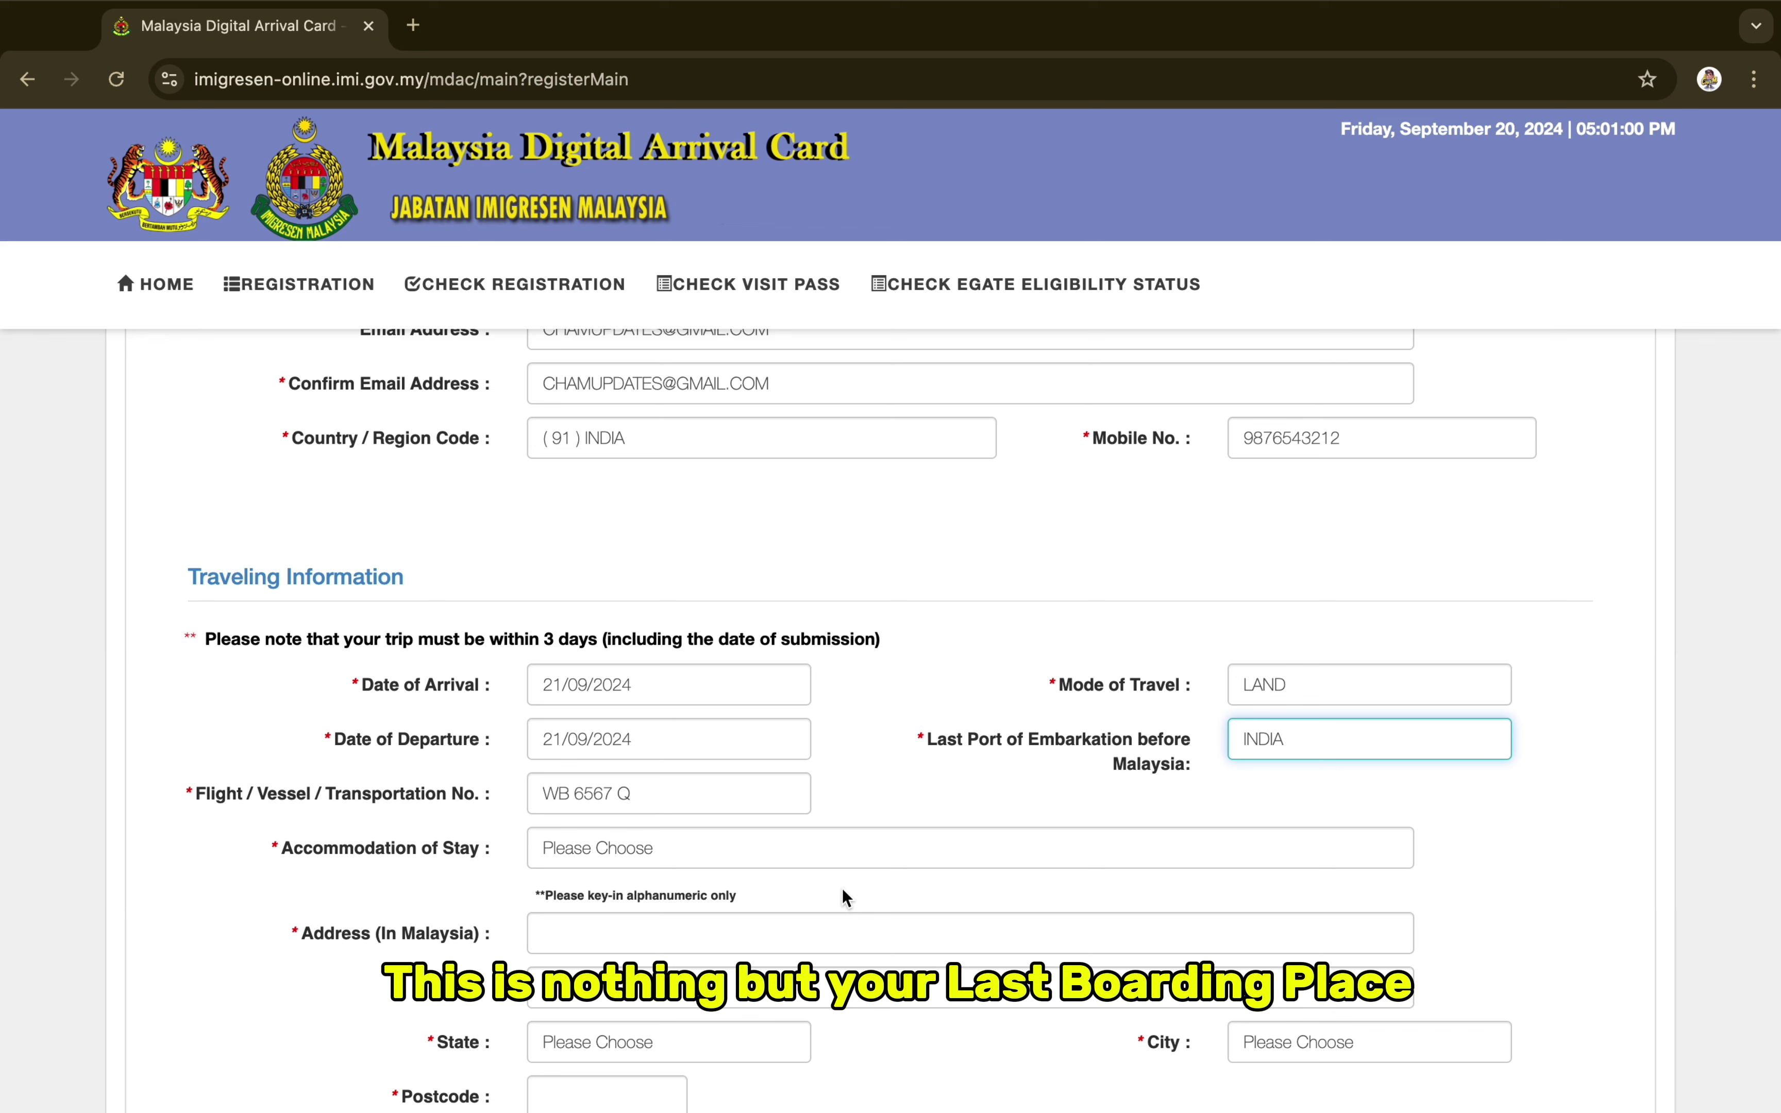
pyautogui.scroll(-1, 842, 888)
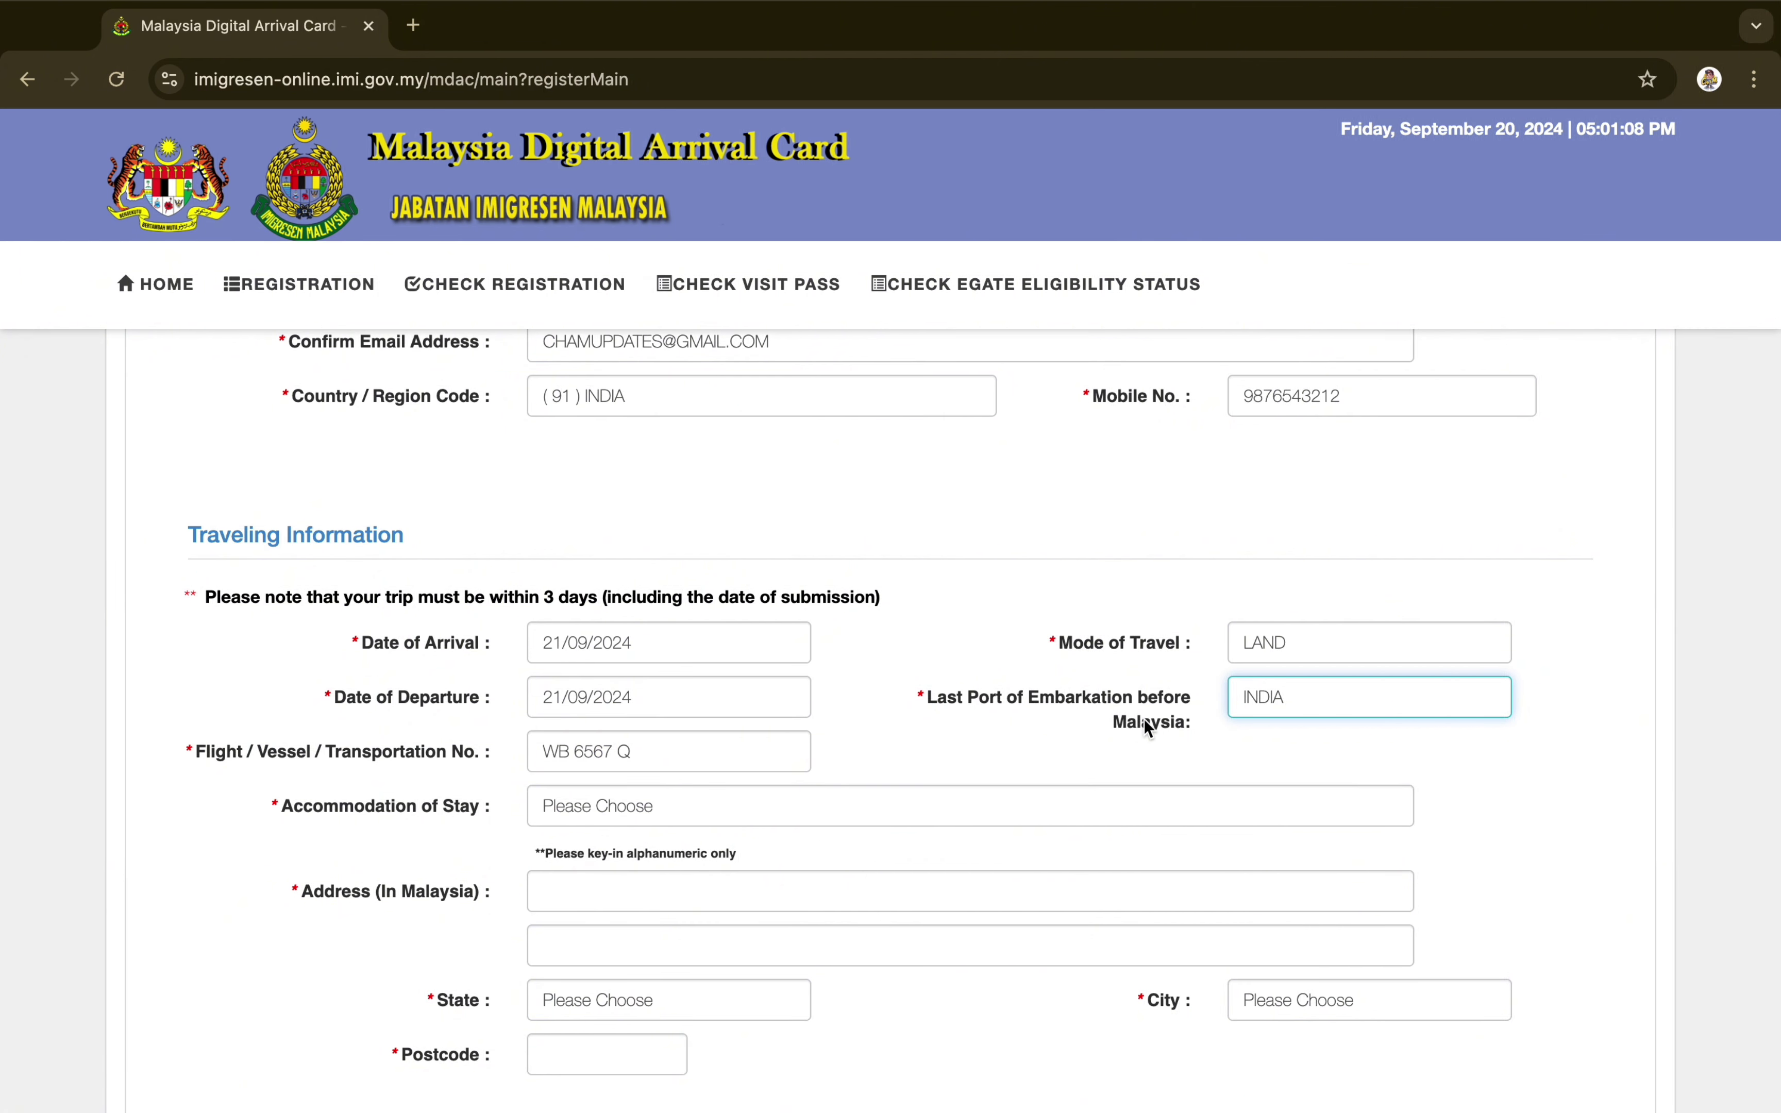
pyautogui.click(1261, 706)
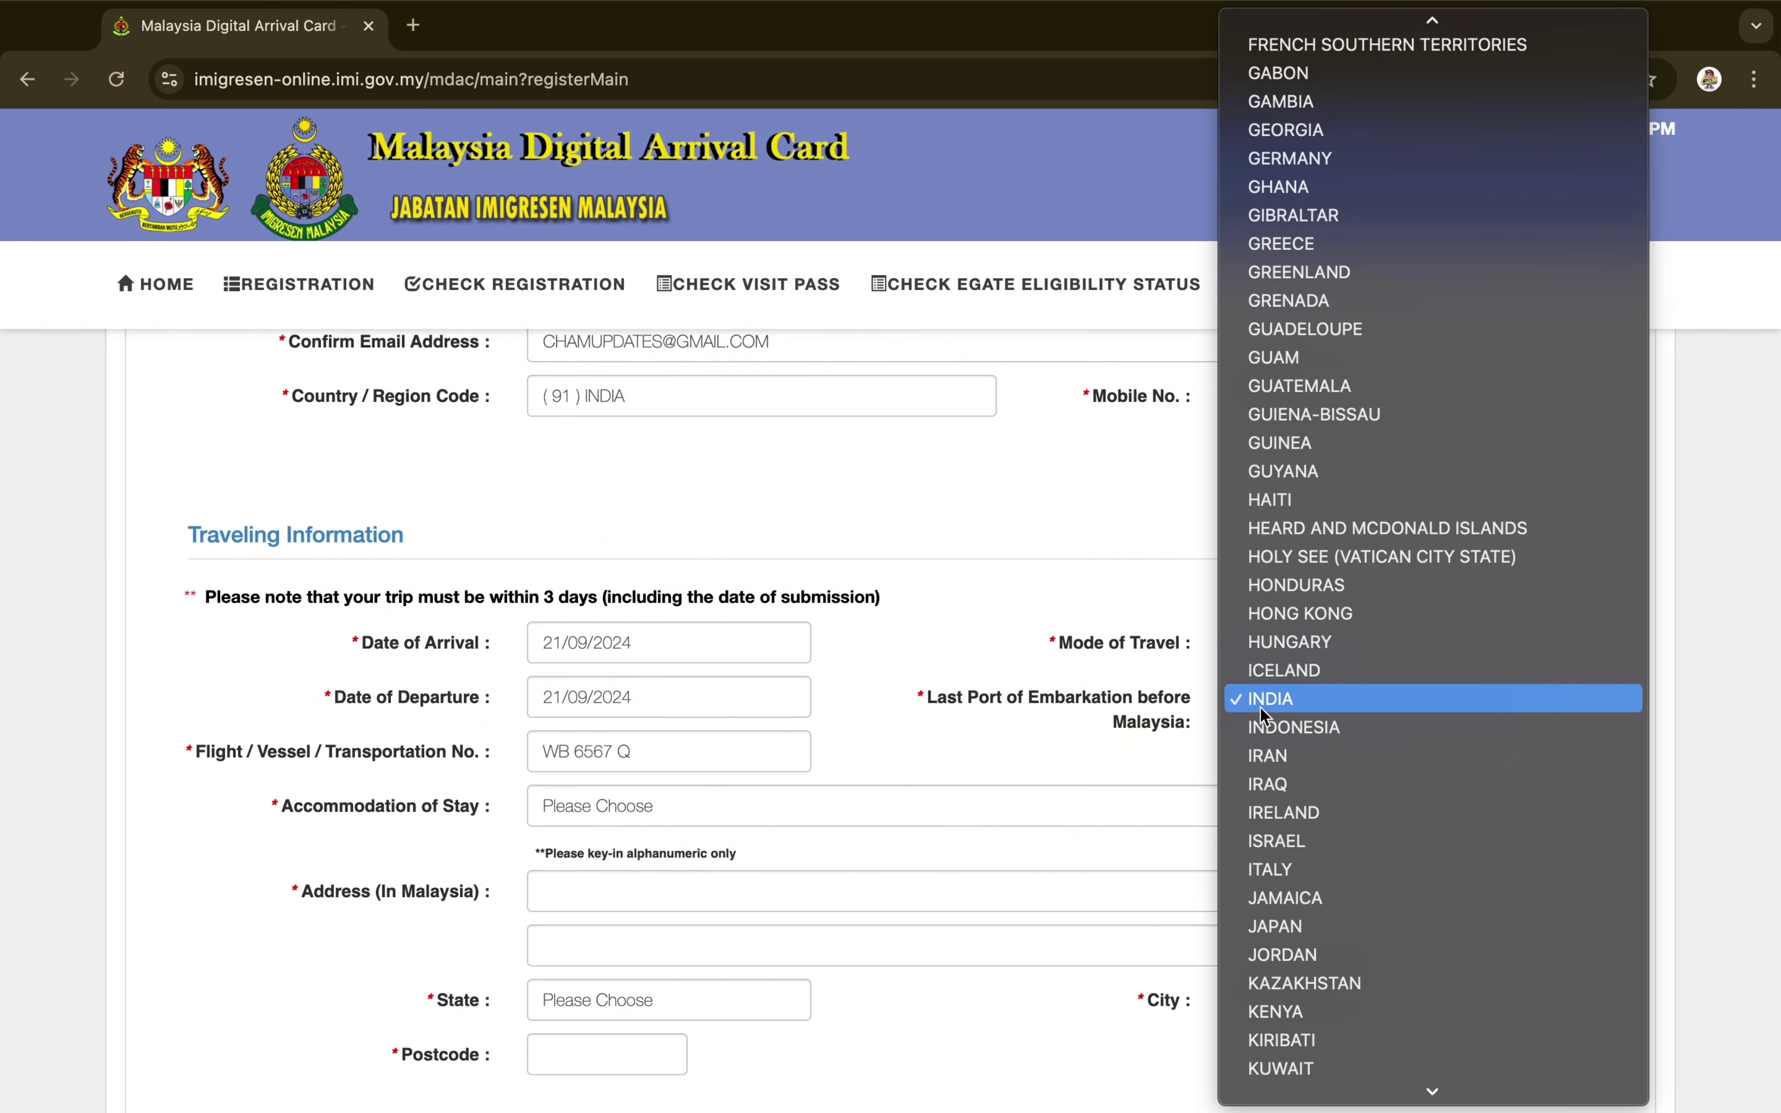
pyautogui.click(1261, 706)
pyautogui.scroll(-1, 658, 799)
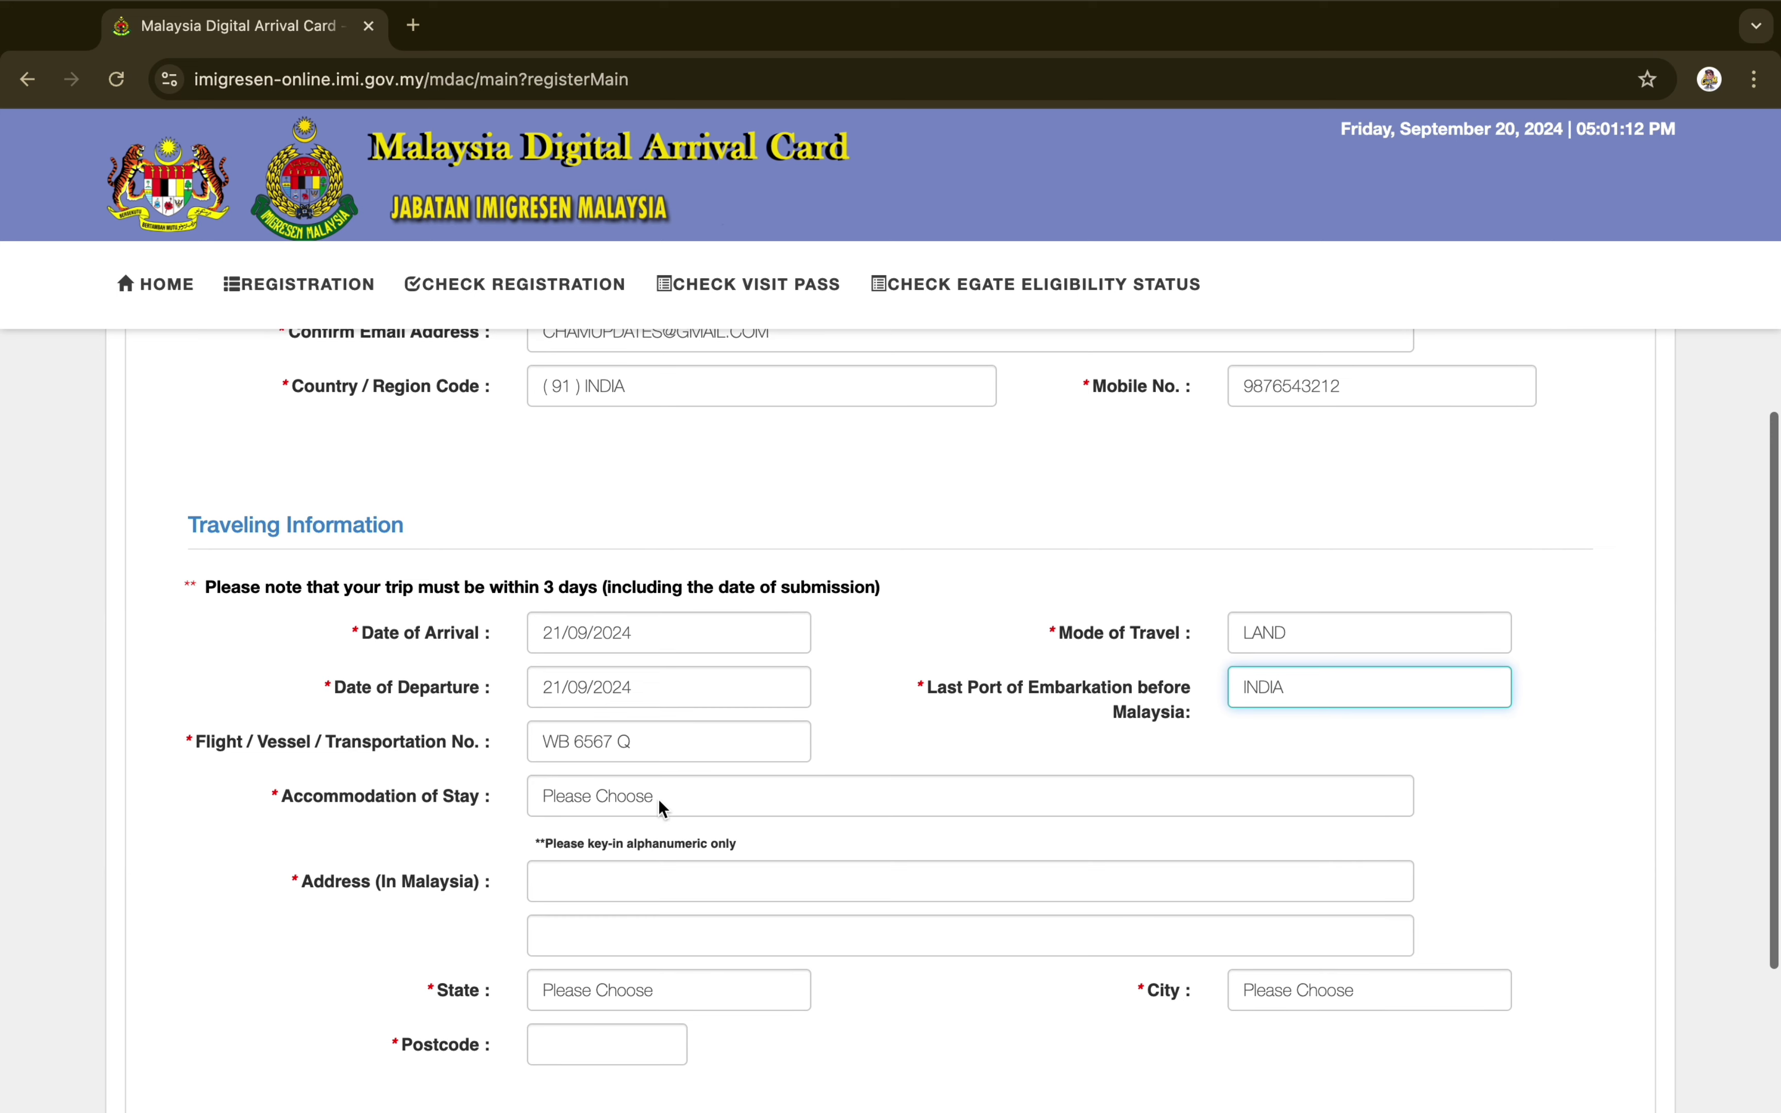
# Choose HOTEL/MOTEL/REST HOUSE accommodation and enter the hotel's street address in Malaysia
pyautogui.click(654, 803)
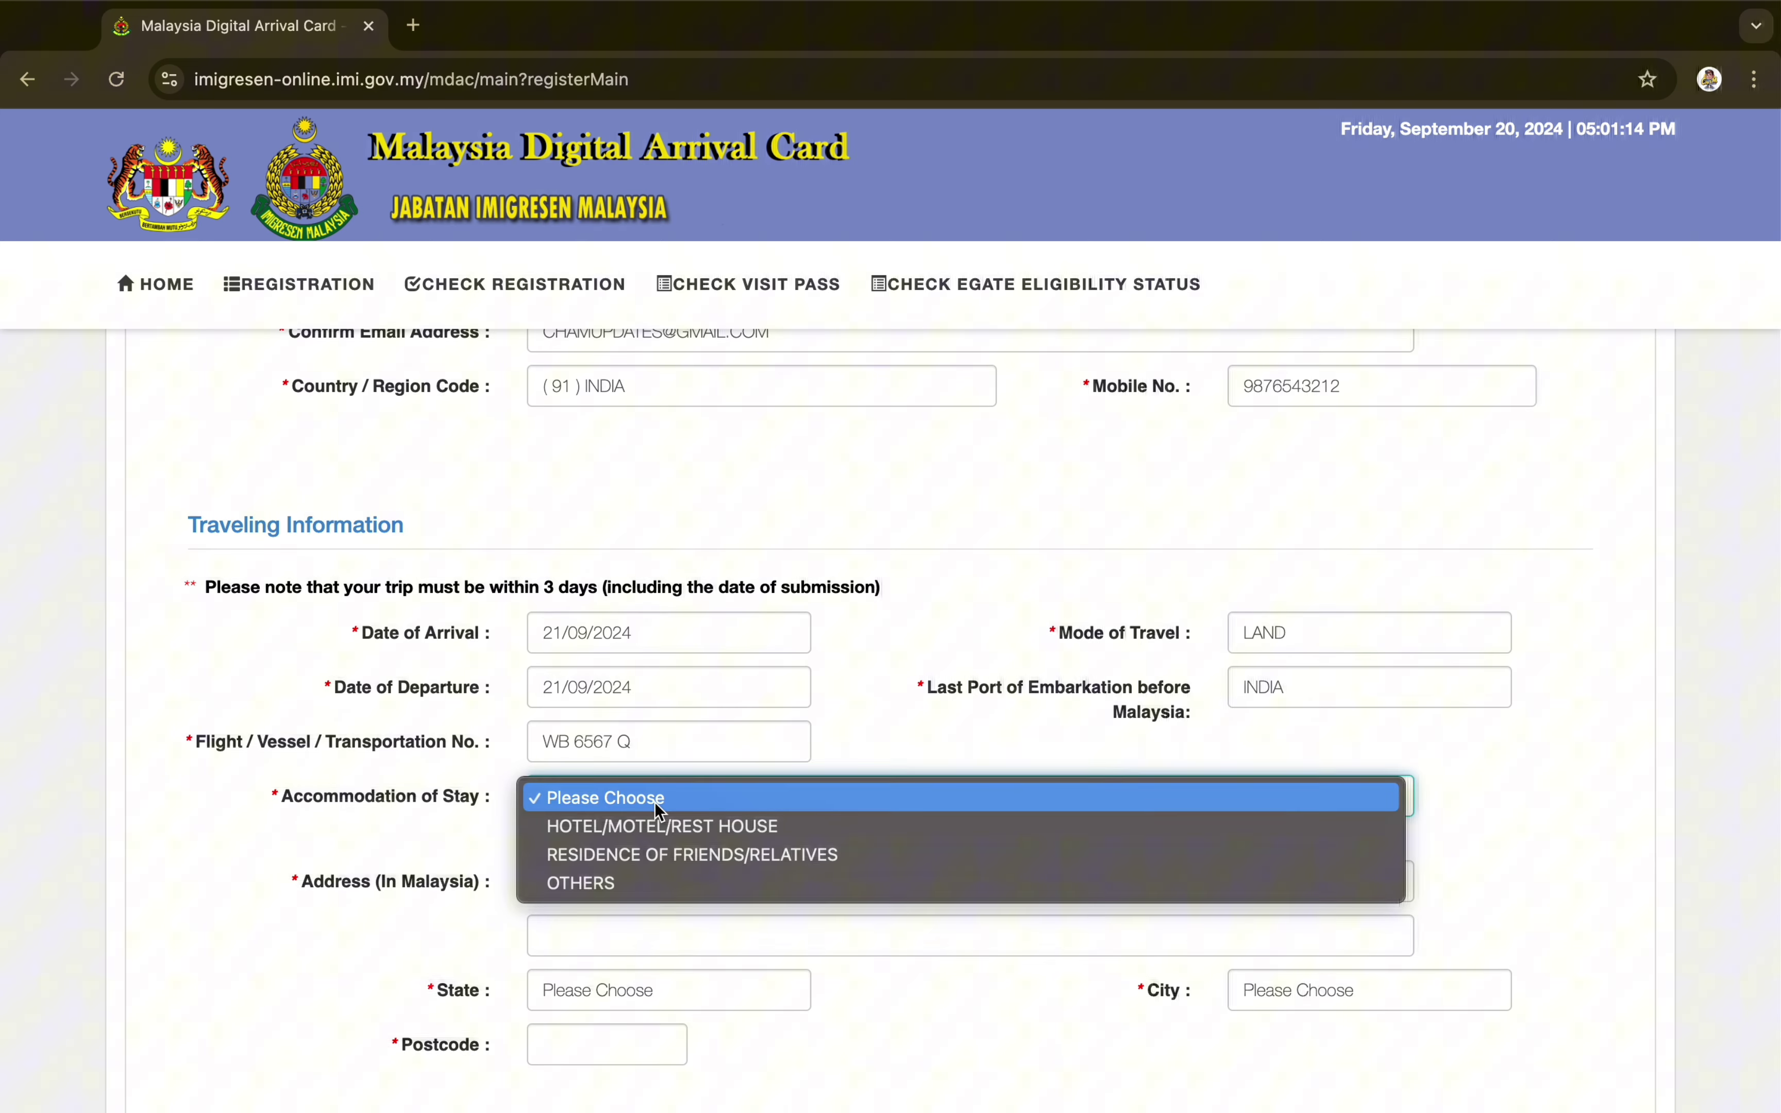
pyautogui.click(655, 830)
pyautogui.scroll(-2, 657, 840)
pyautogui.scroll(-1, 654, 830)
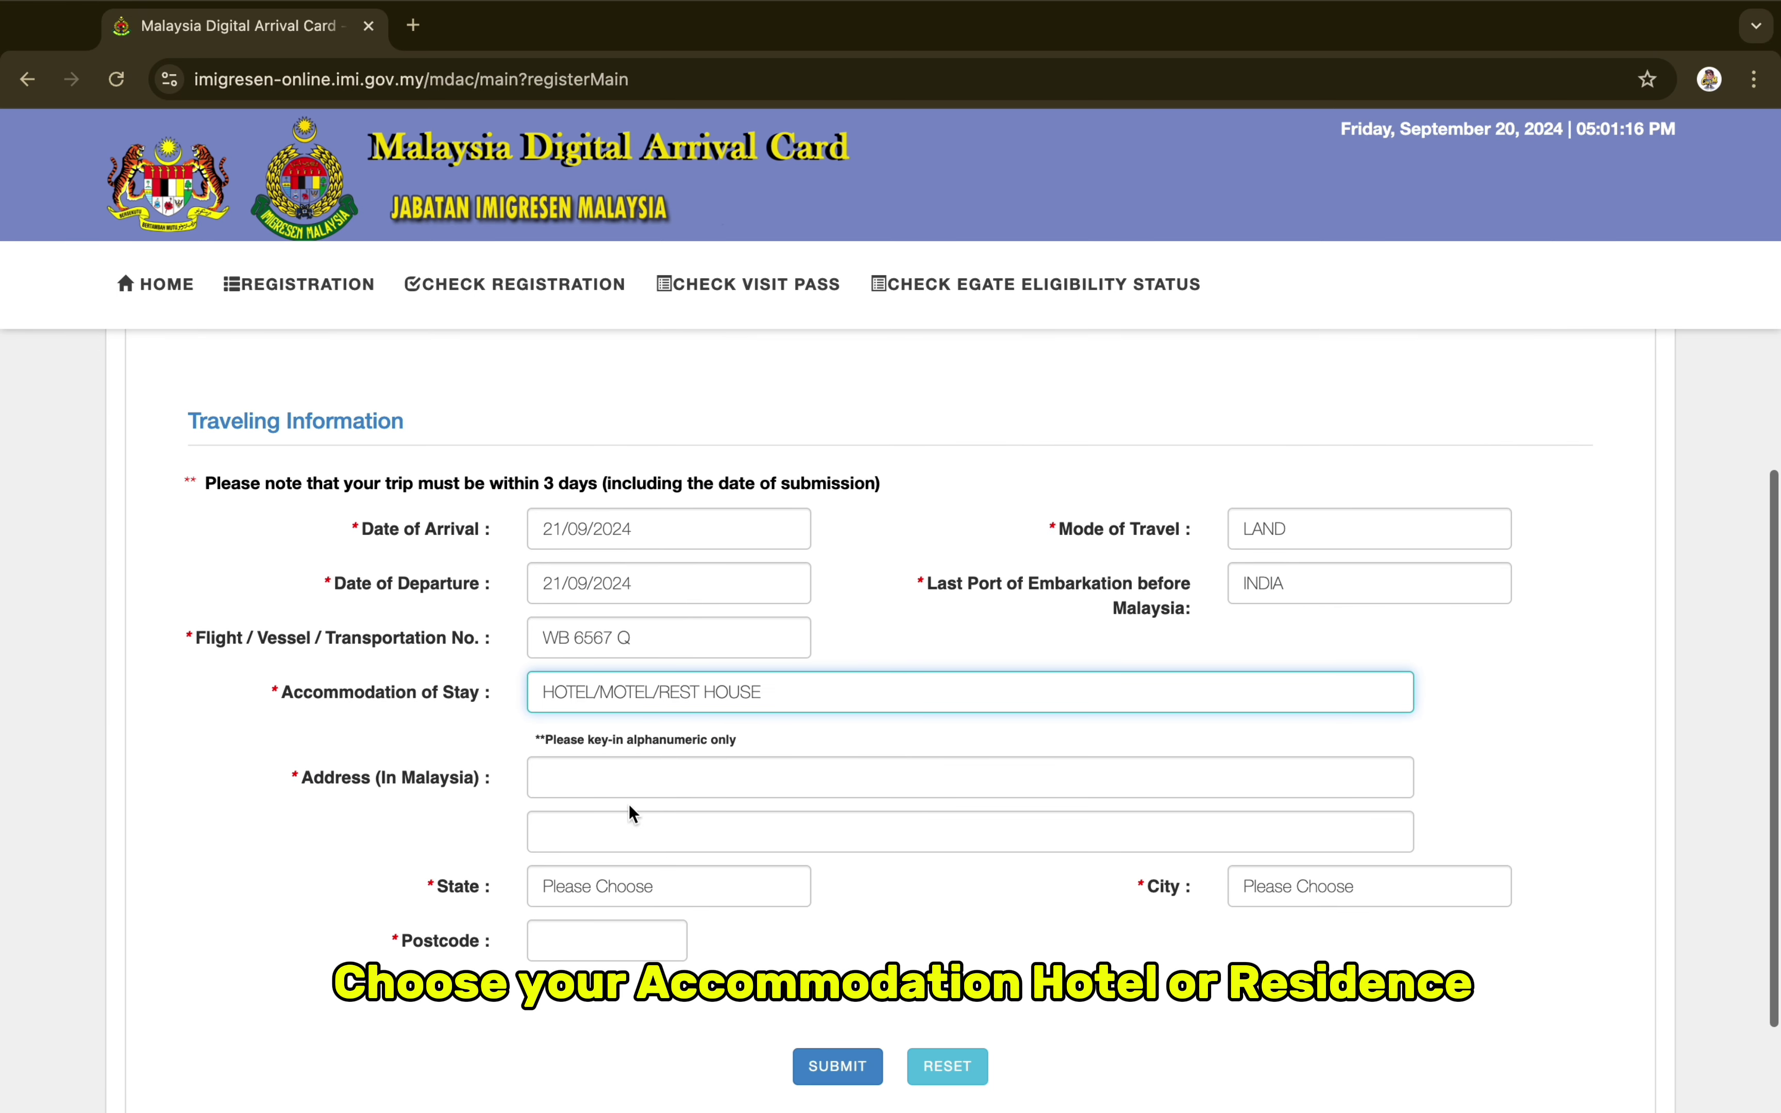
pyautogui.click(607, 777)
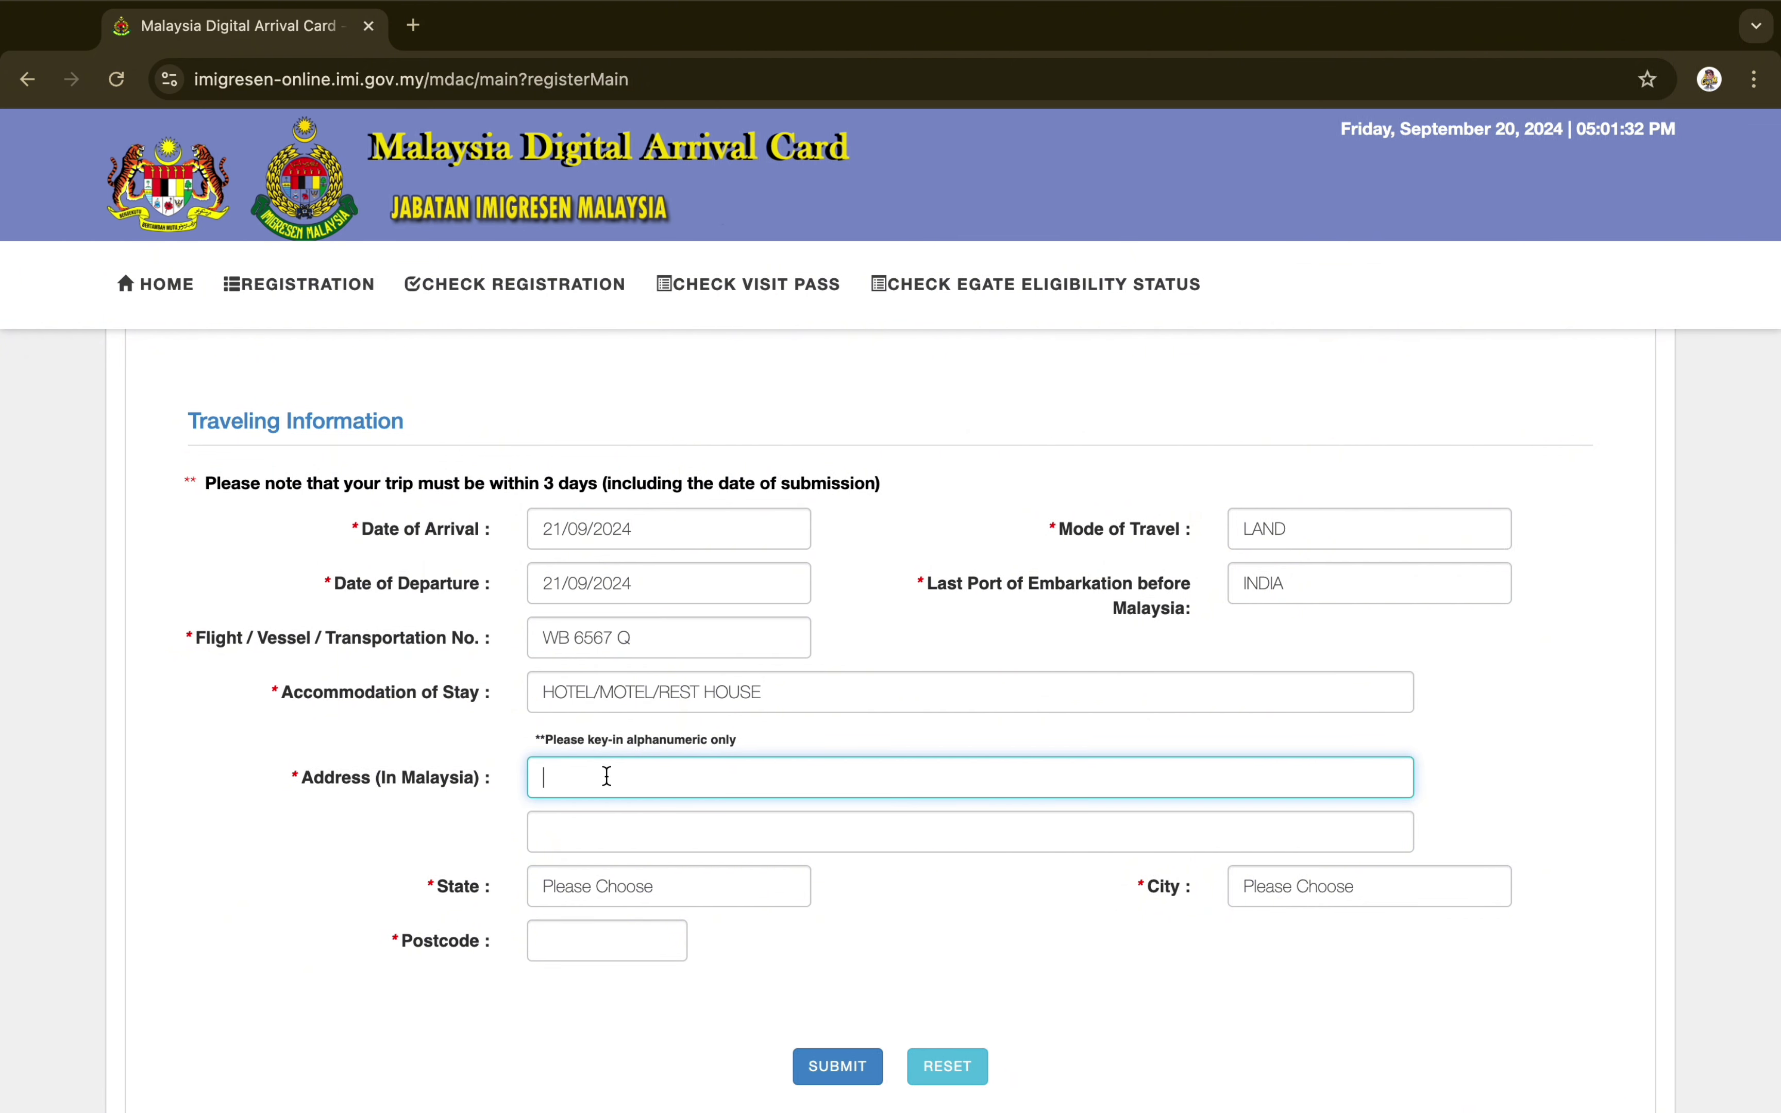
pyautogui.write('DORSETT KL 172 JLNIMBL')
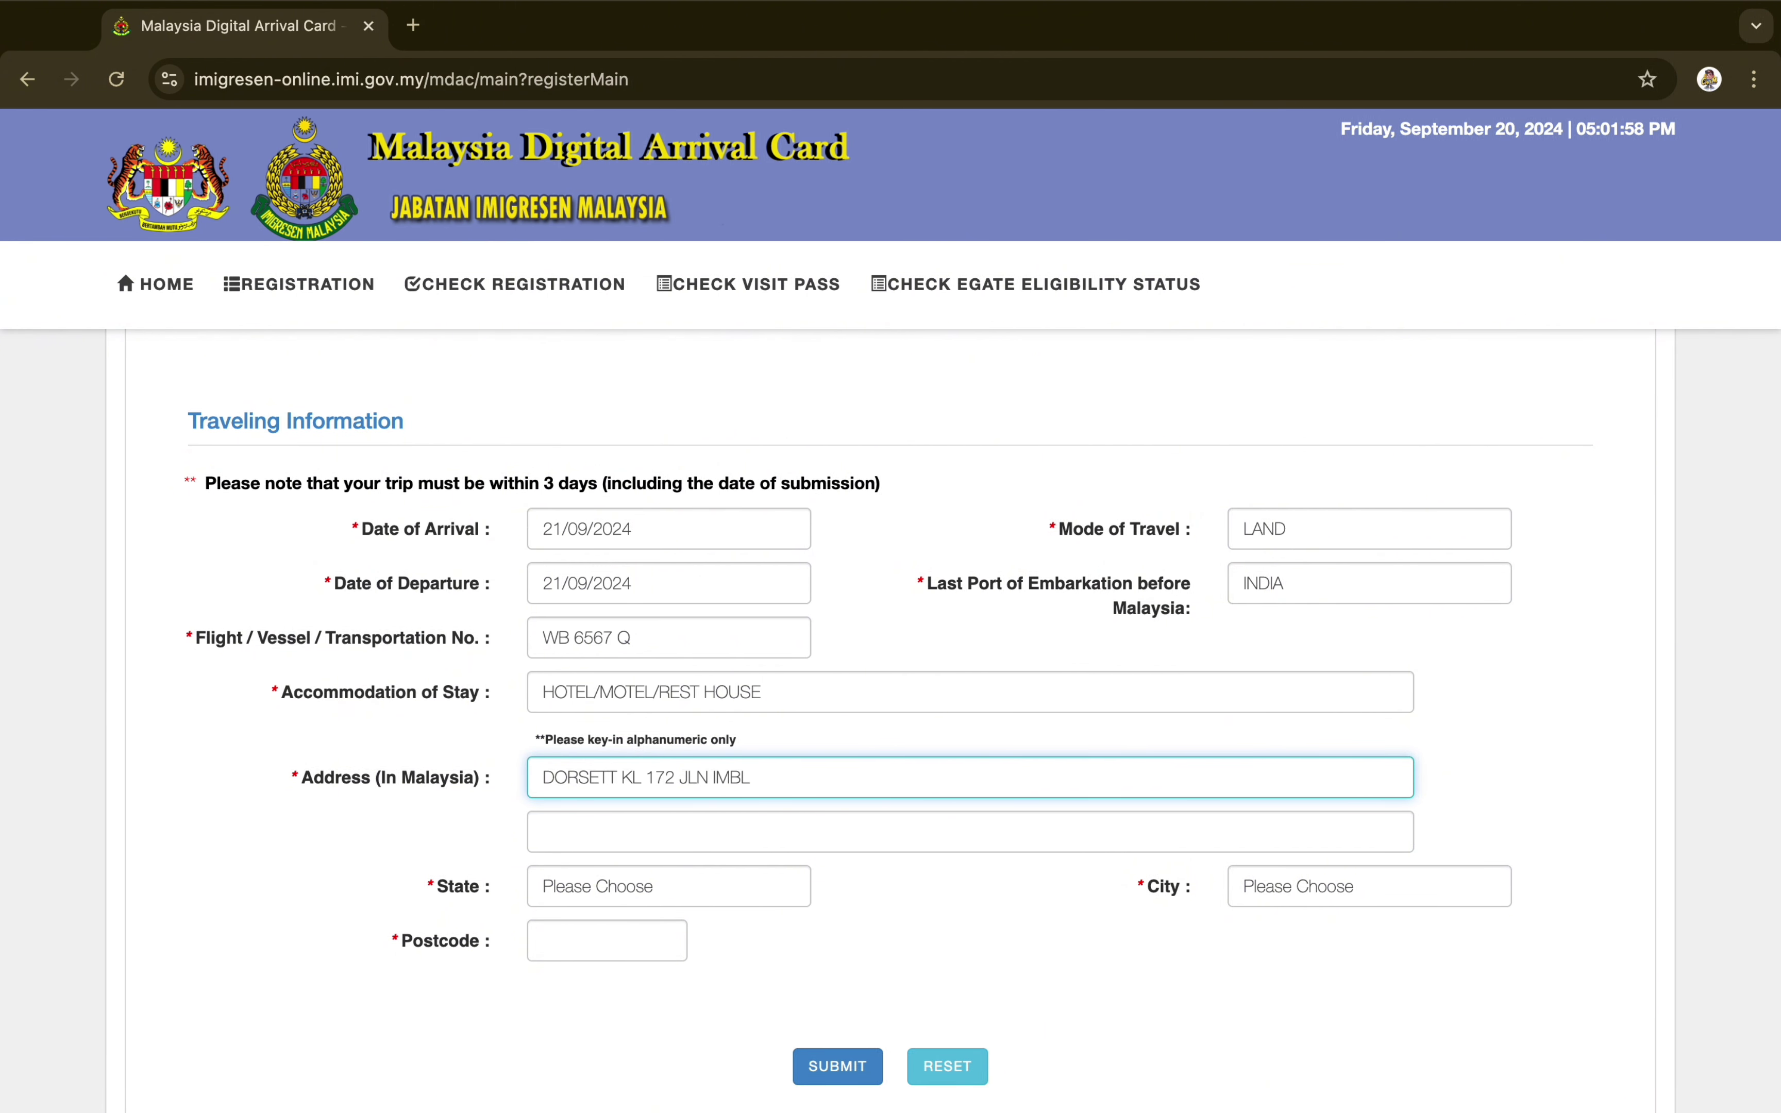
pyautogui.write(' , PUDU')
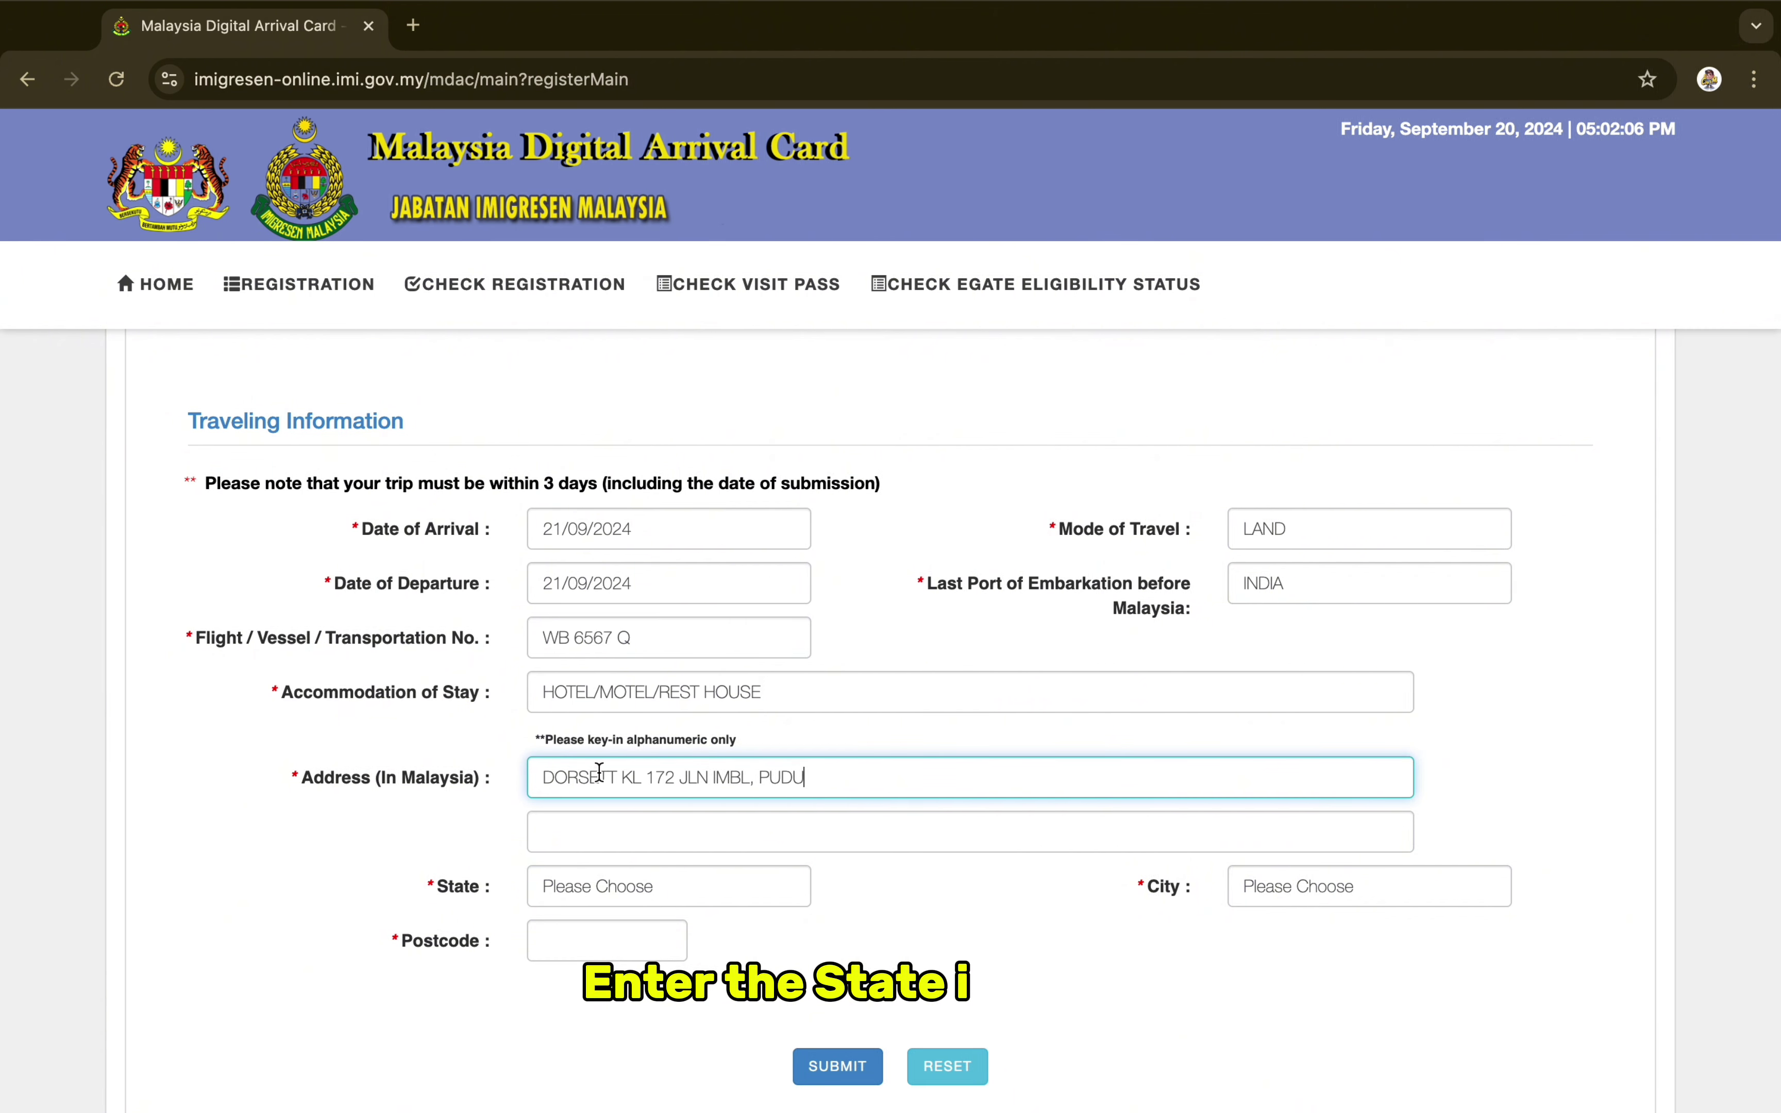
# Set state WP KUALA LUMPUR, city KUALA LUMPUR and postcode 55100
pyautogui.click(596, 887)
pyautogui.scroll(-5, 595, 888)
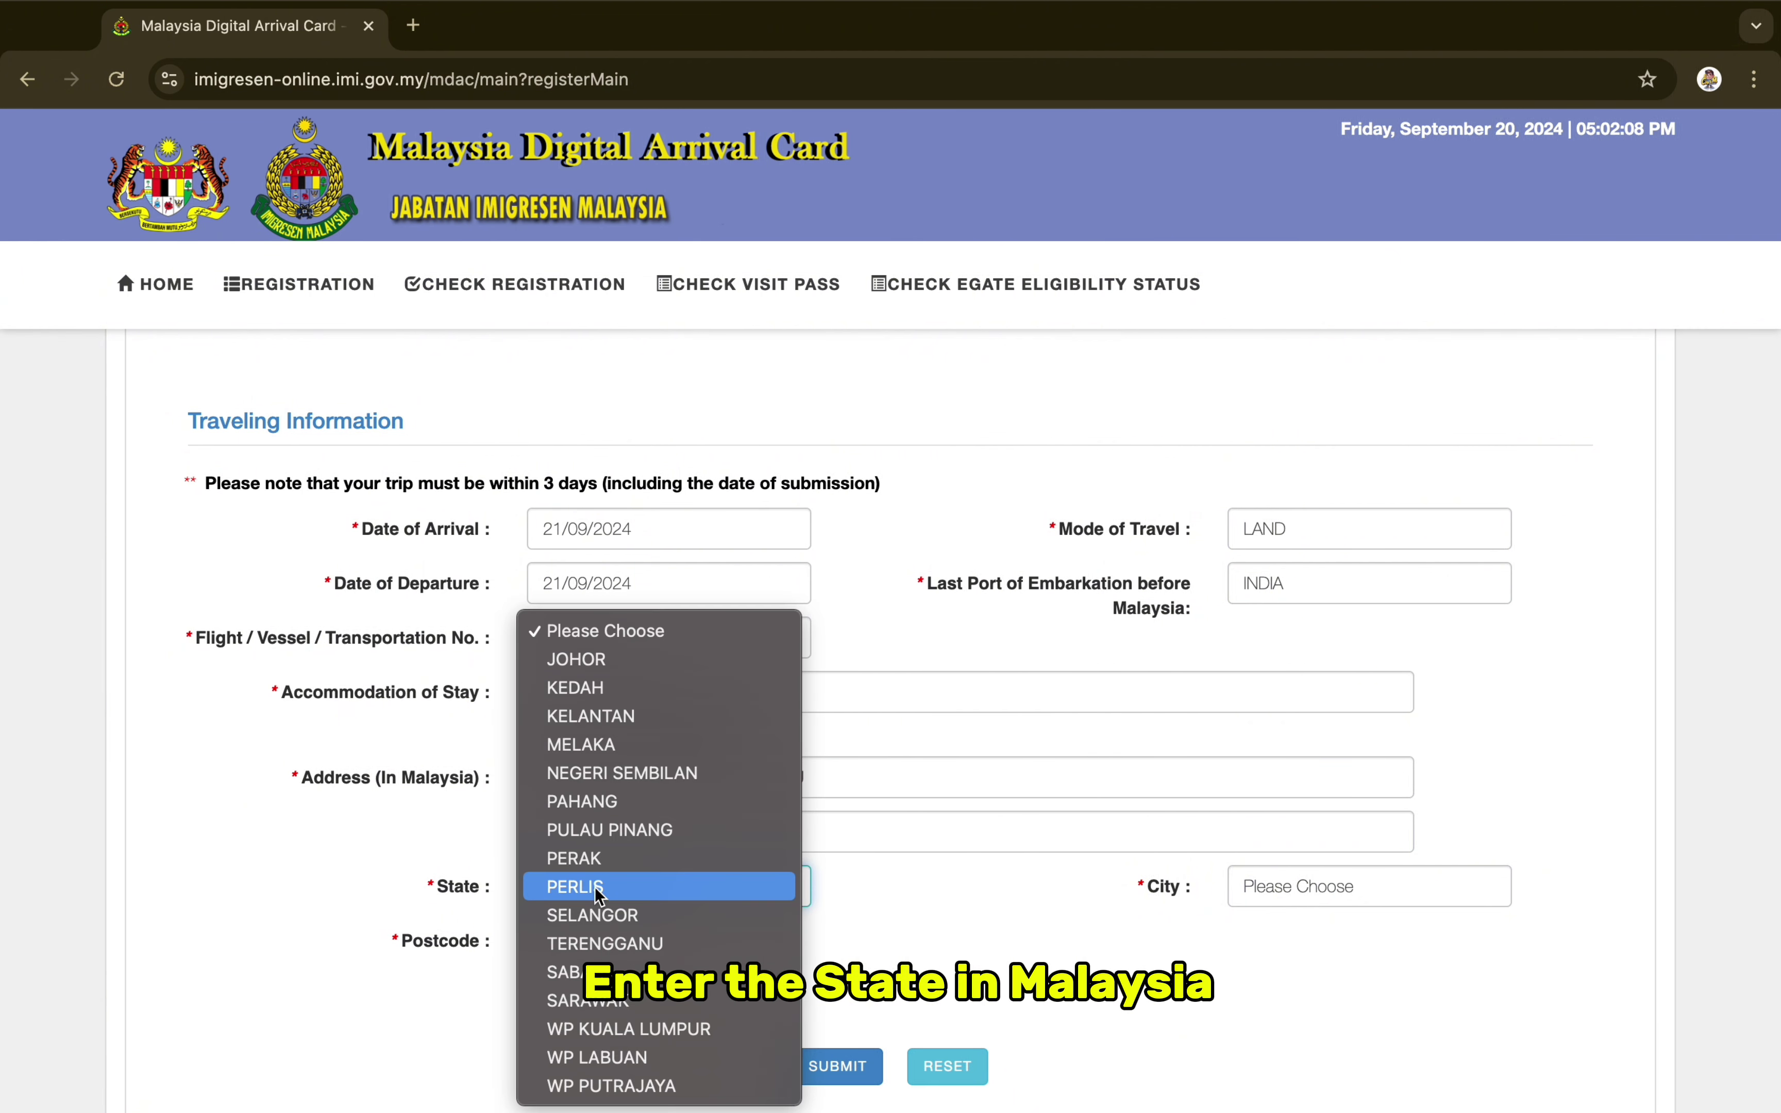
pyautogui.click(599, 1033)
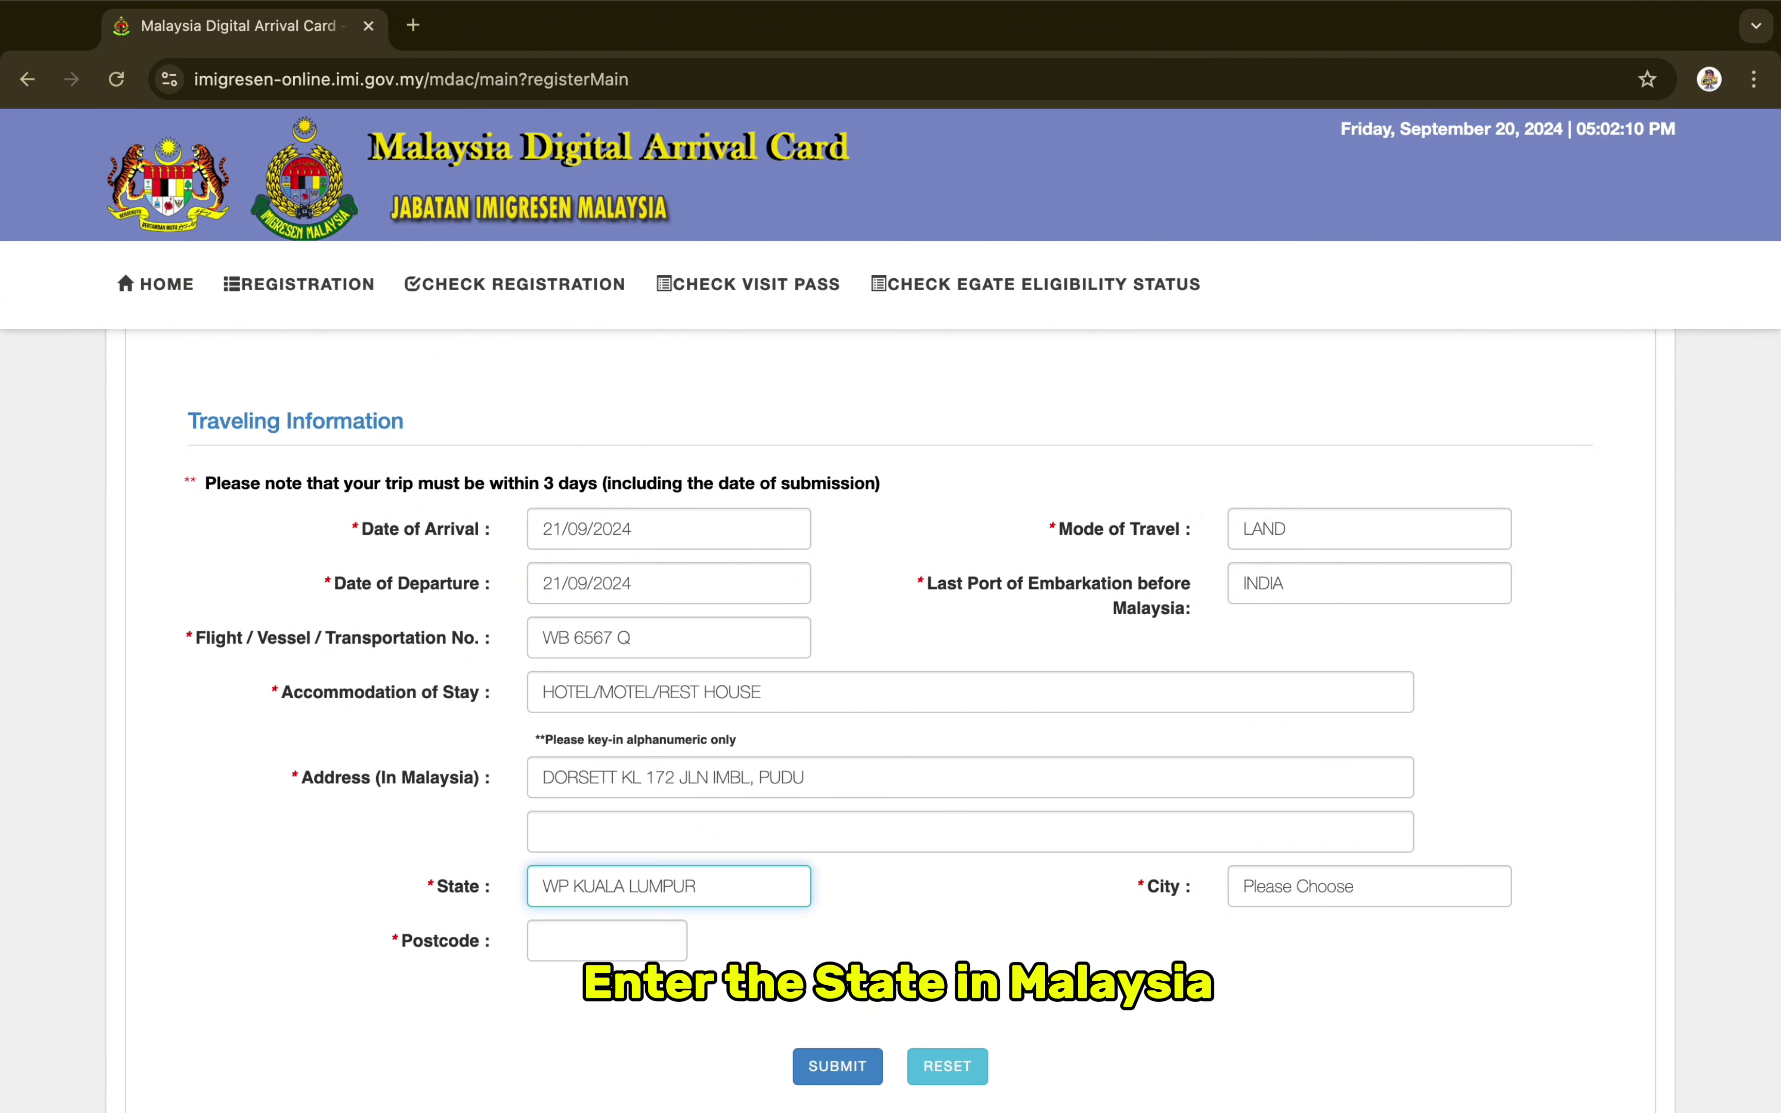
pyautogui.click(1267, 892)
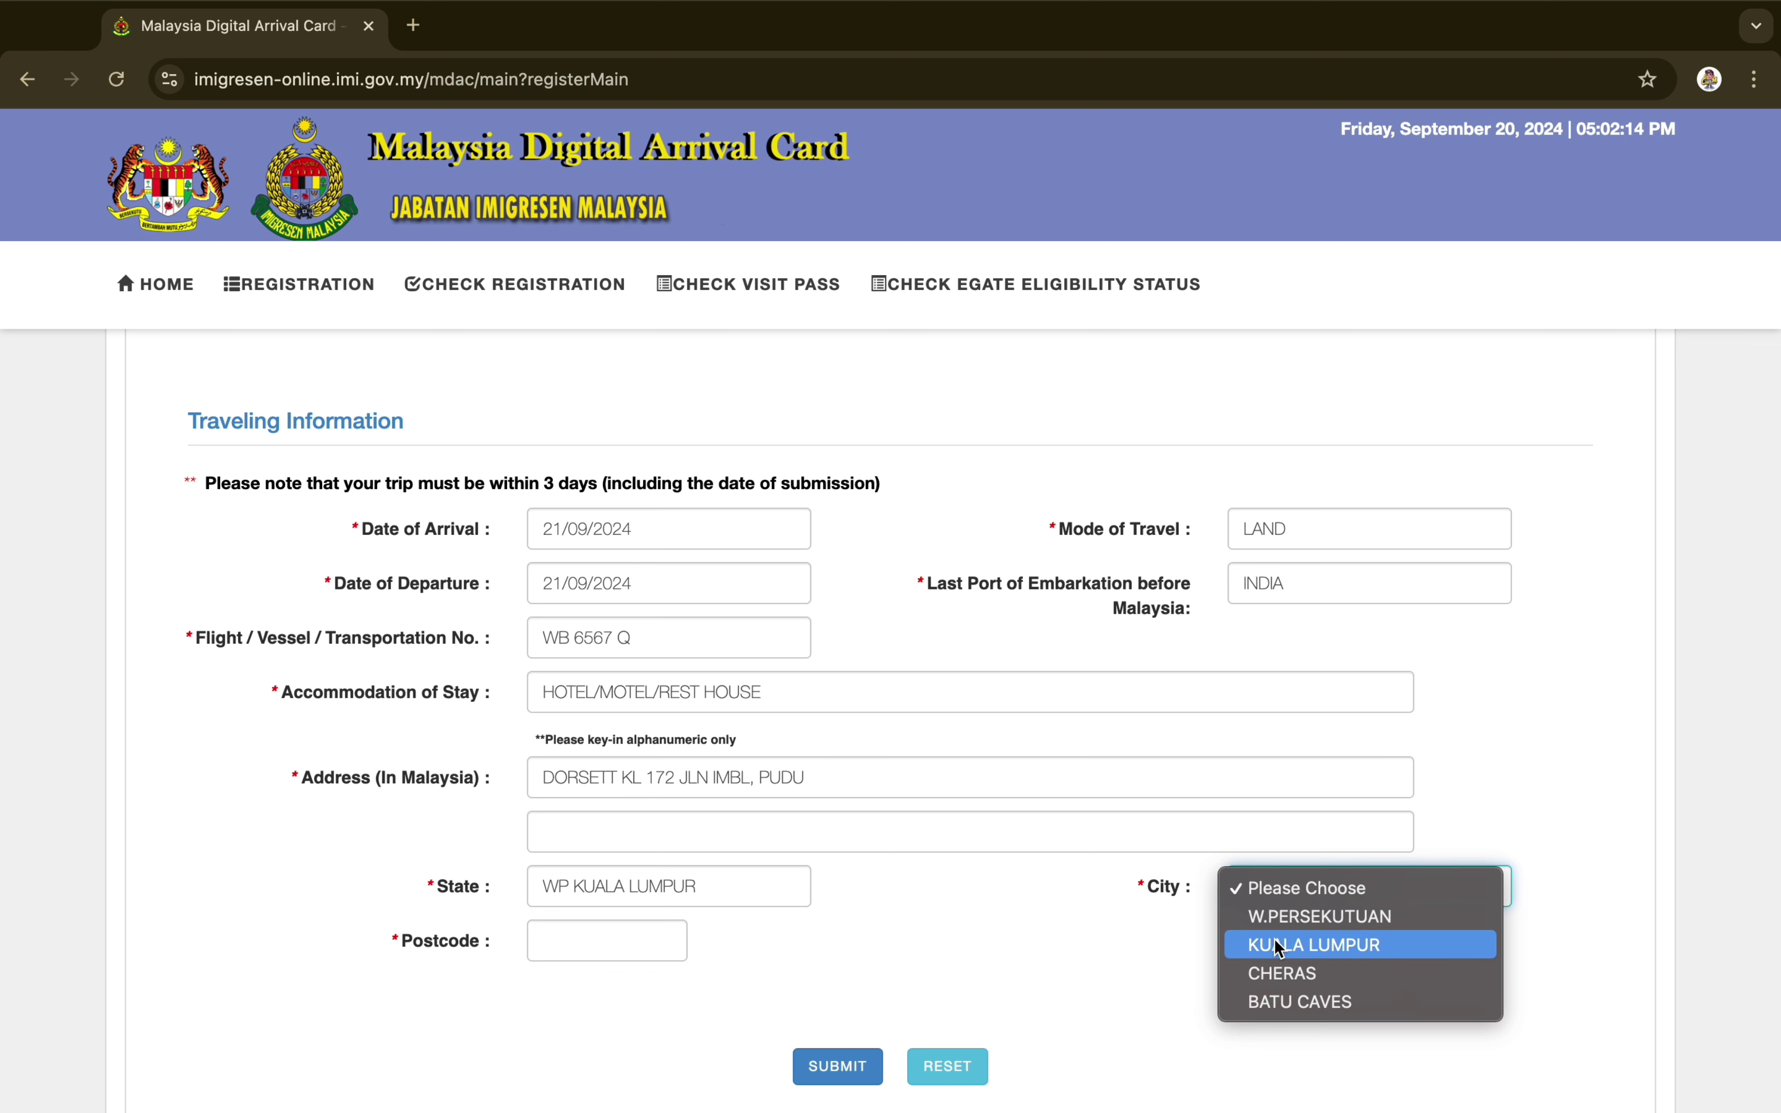
pyautogui.press('Return')
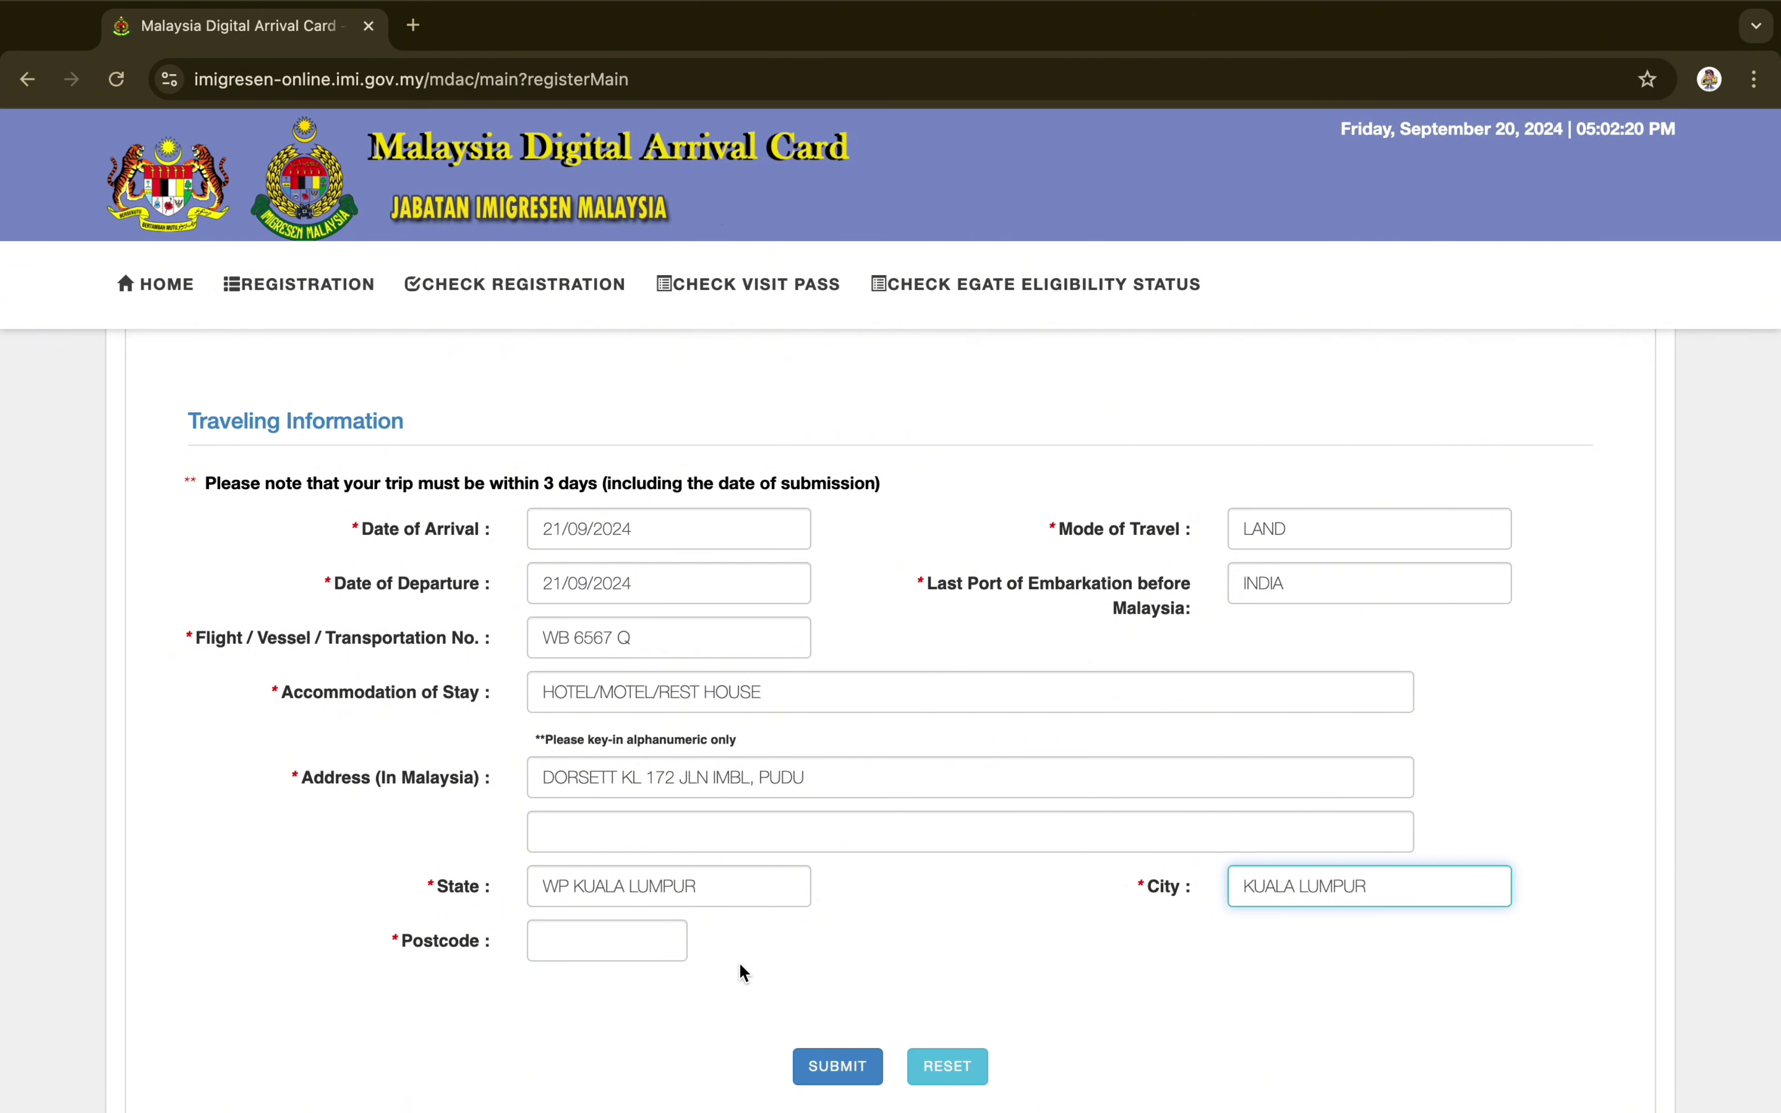
pyautogui.click(601, 953)
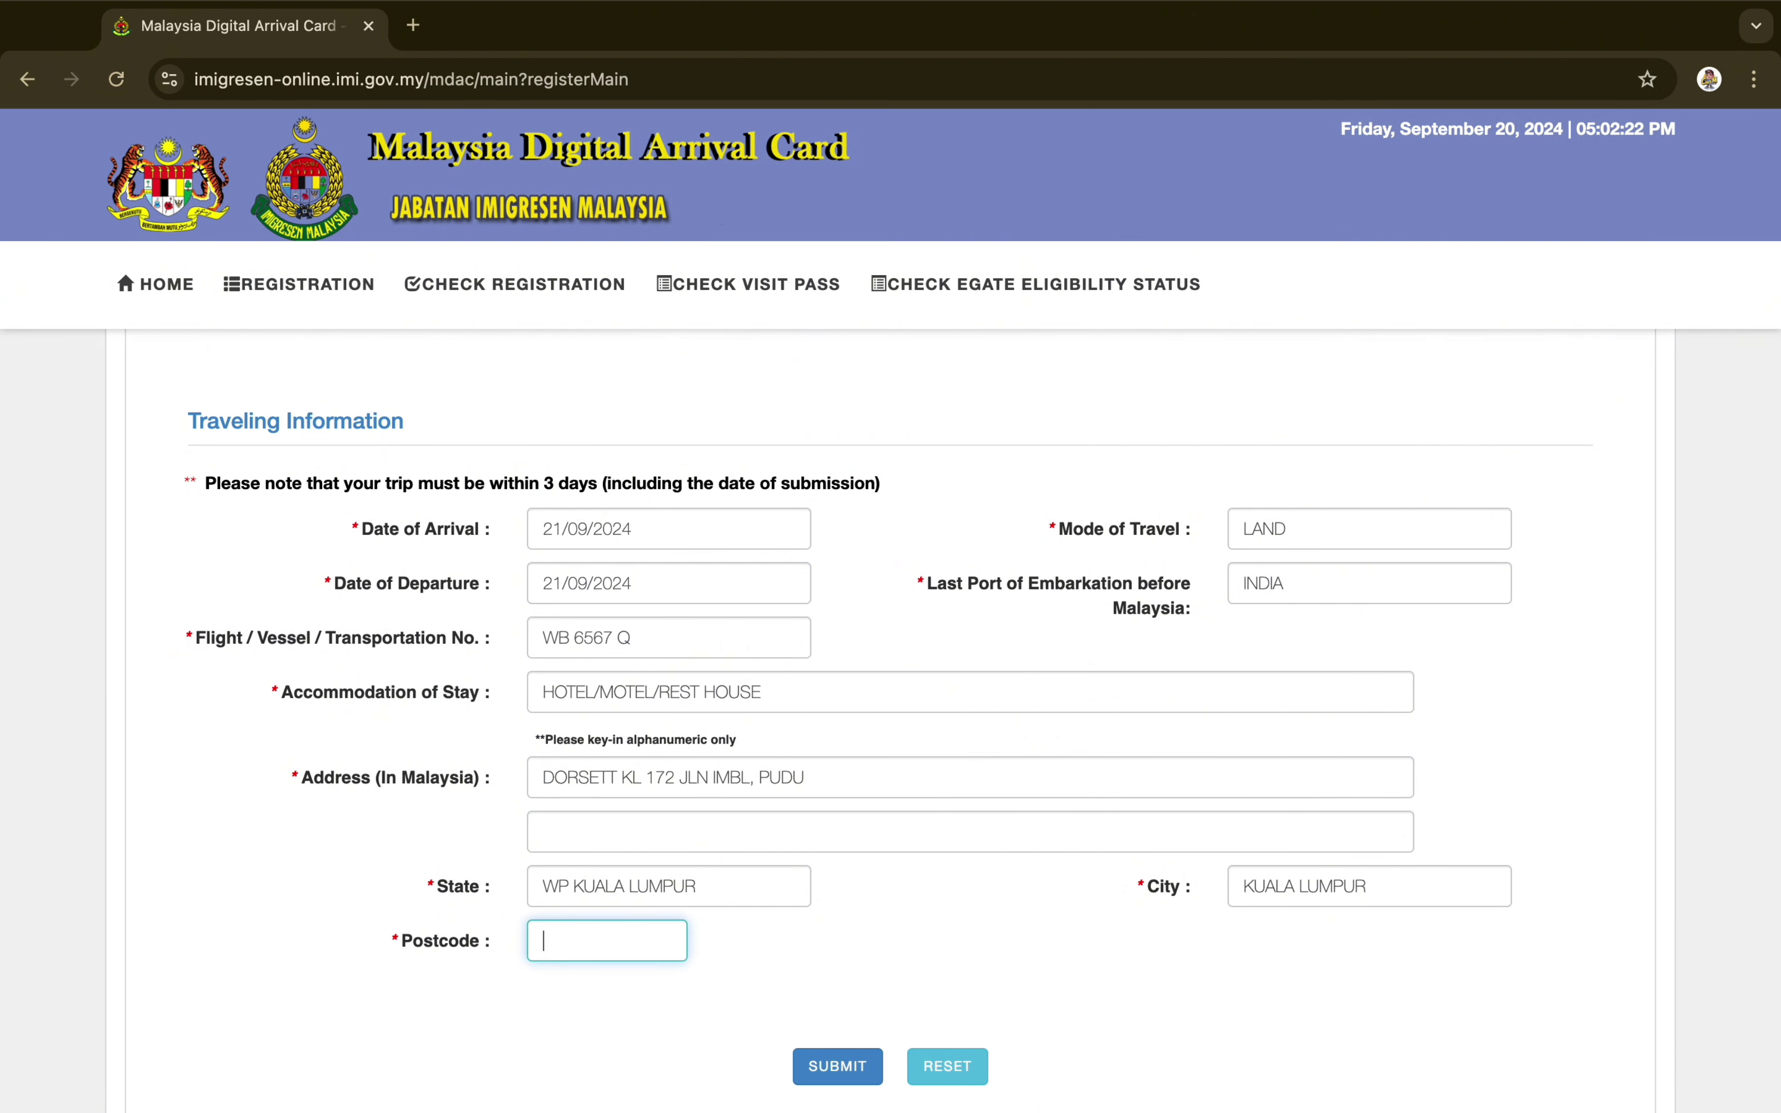
pyautogui.write('55')
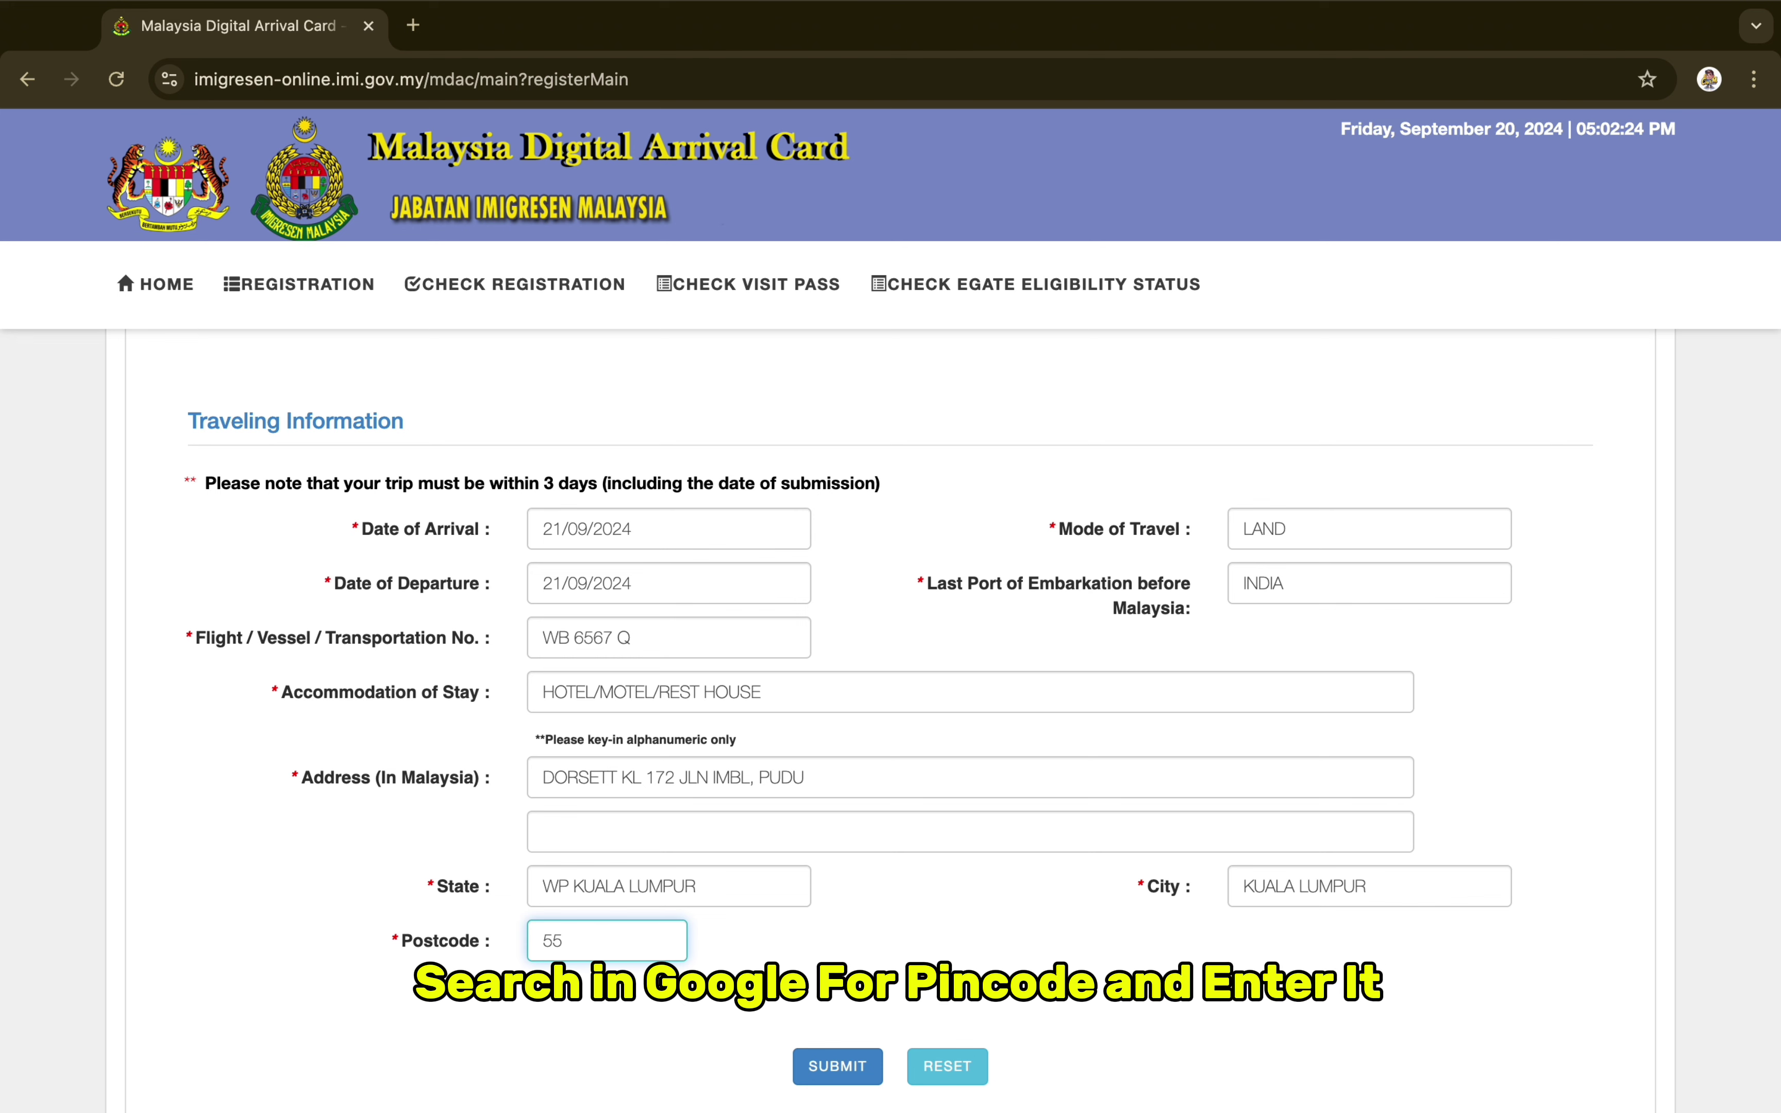
pyautogui.write('100')
# Review the completed form, submit it, and decline Chrome's offer to save the address
pyautogui.scroll(-3, 1031, 961)
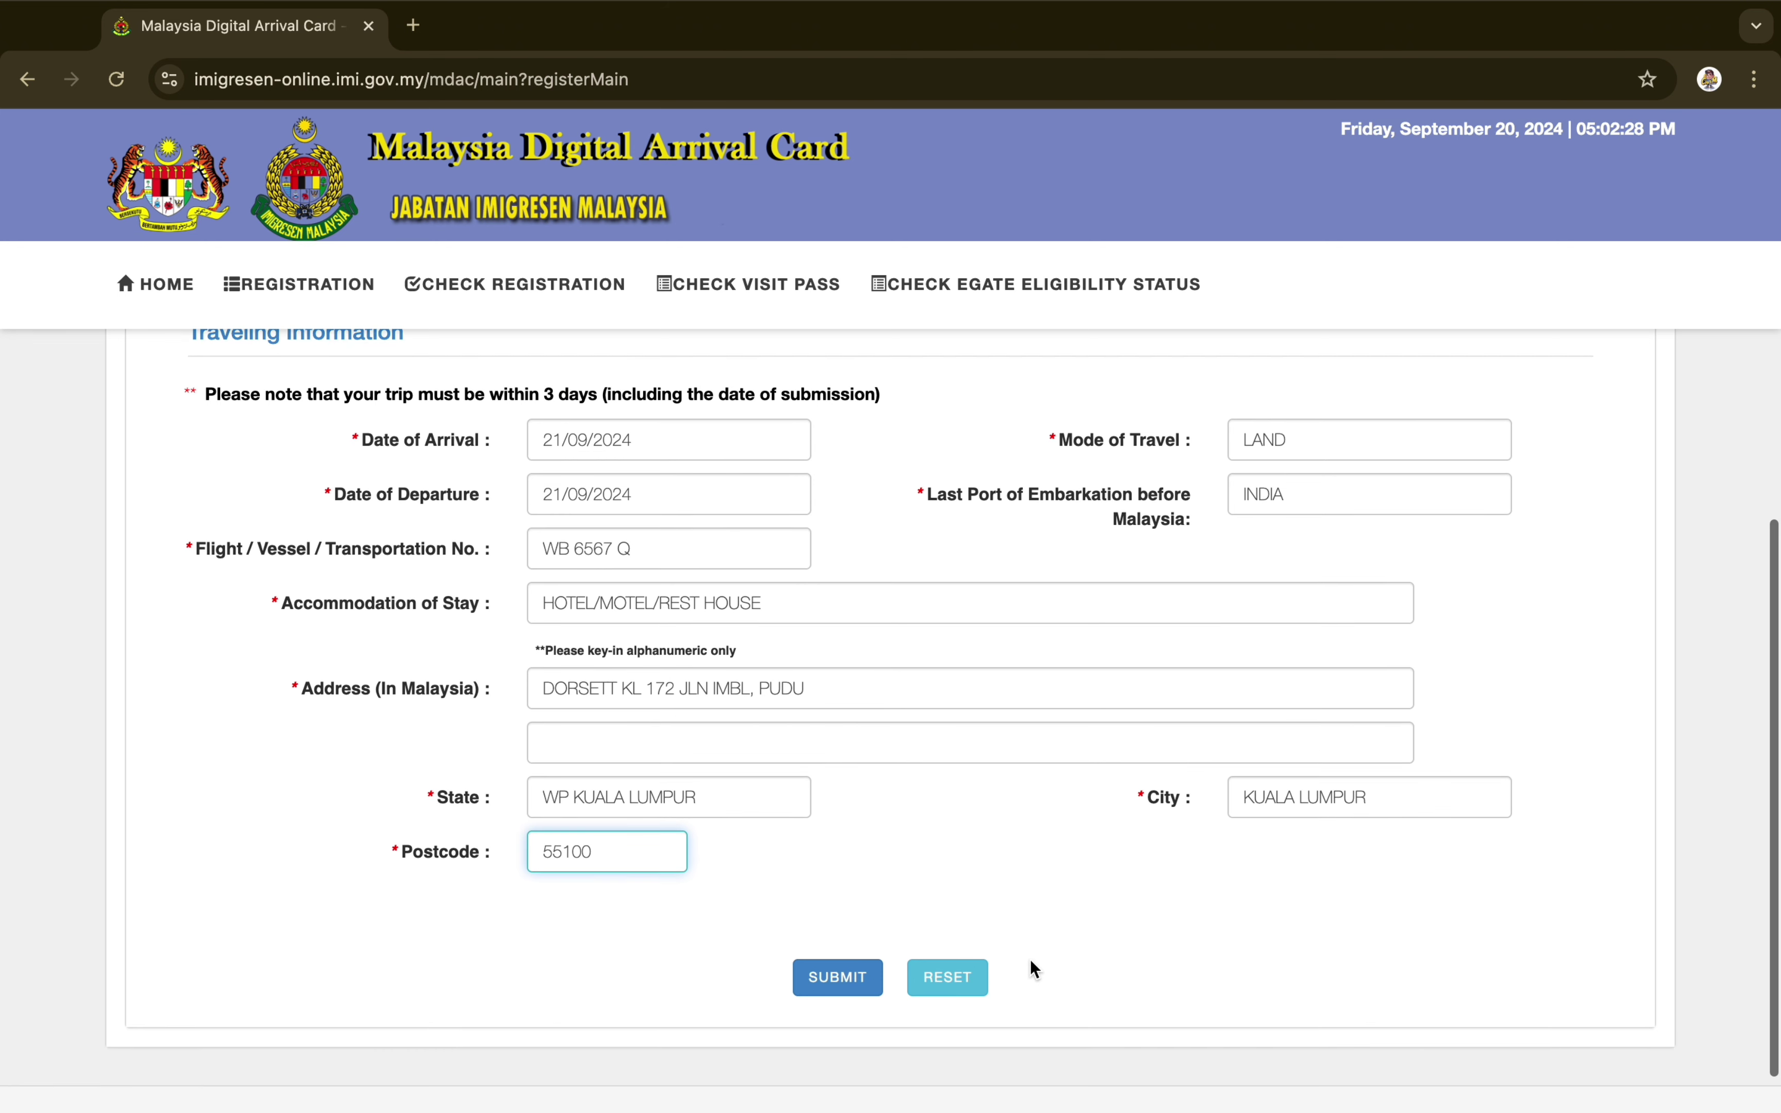
pyautogui.scroll(3, 1031, 962)
pyautogui.scroll(5, 1030, 960)
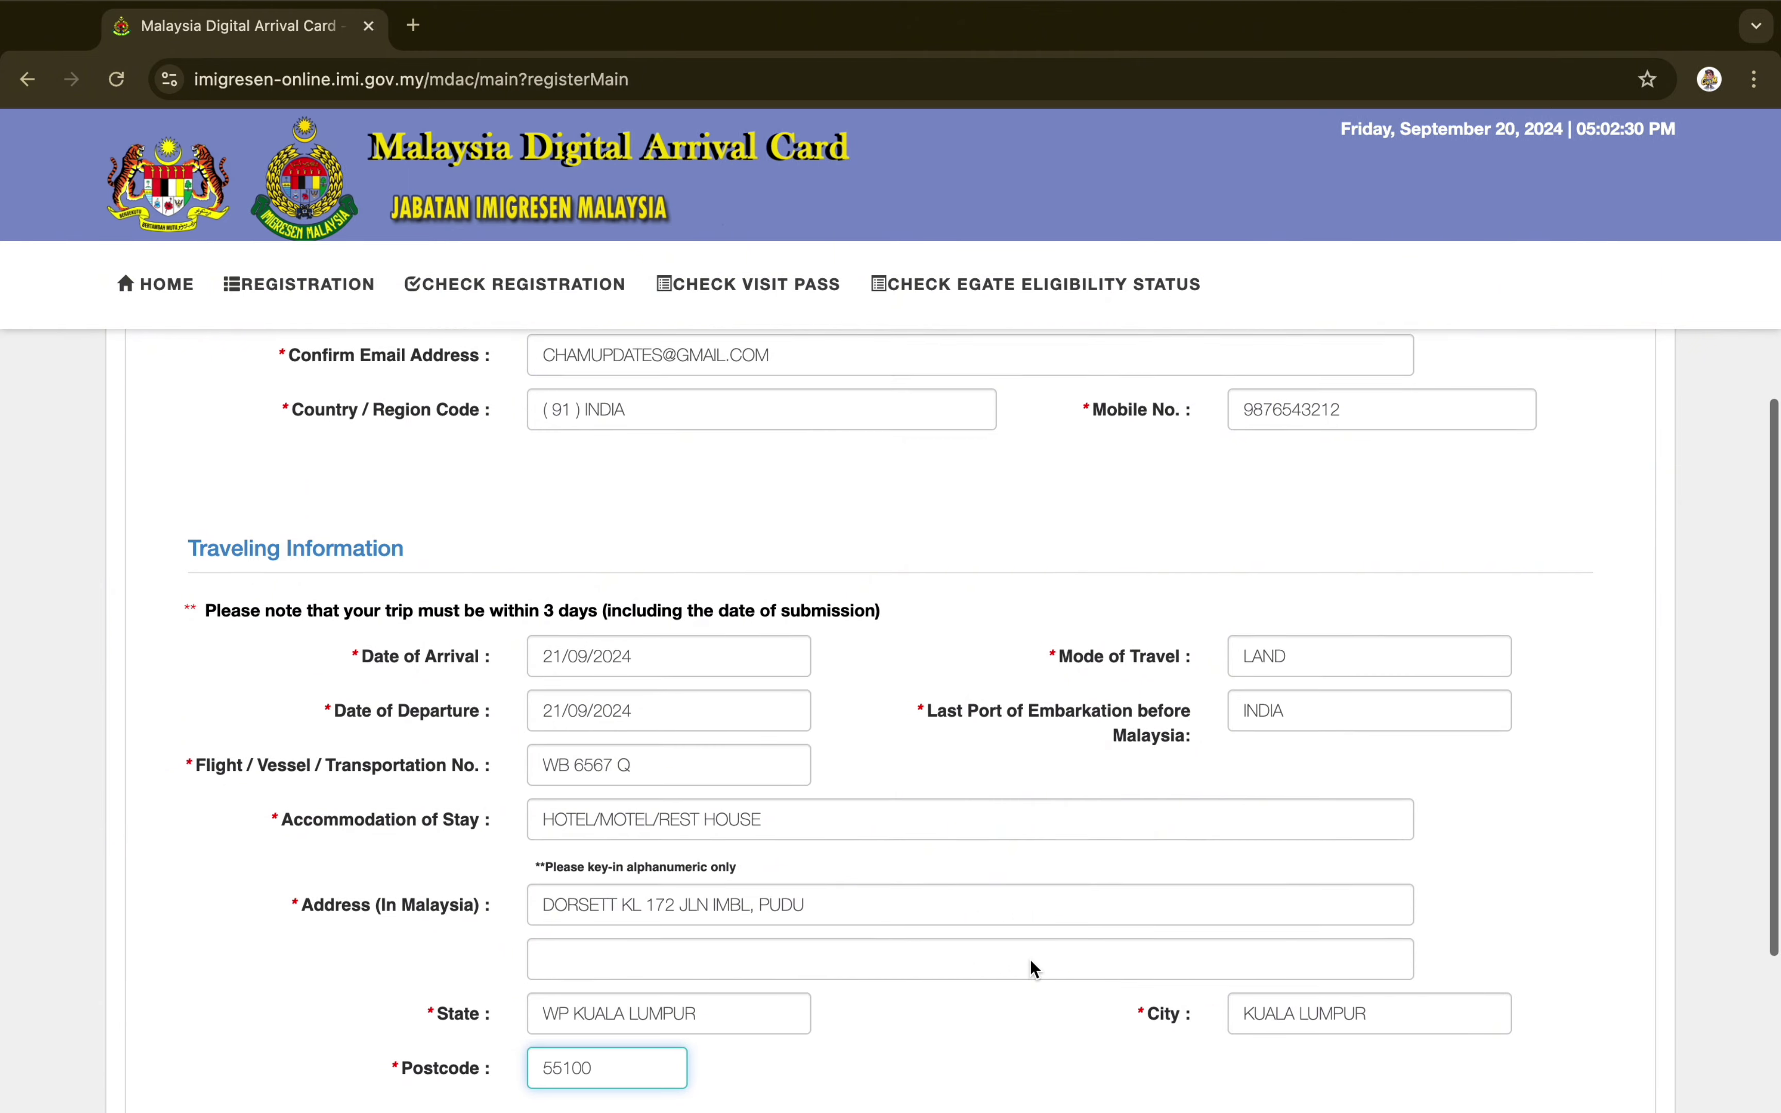
pyautogui.scroll(5, 1030, 960)
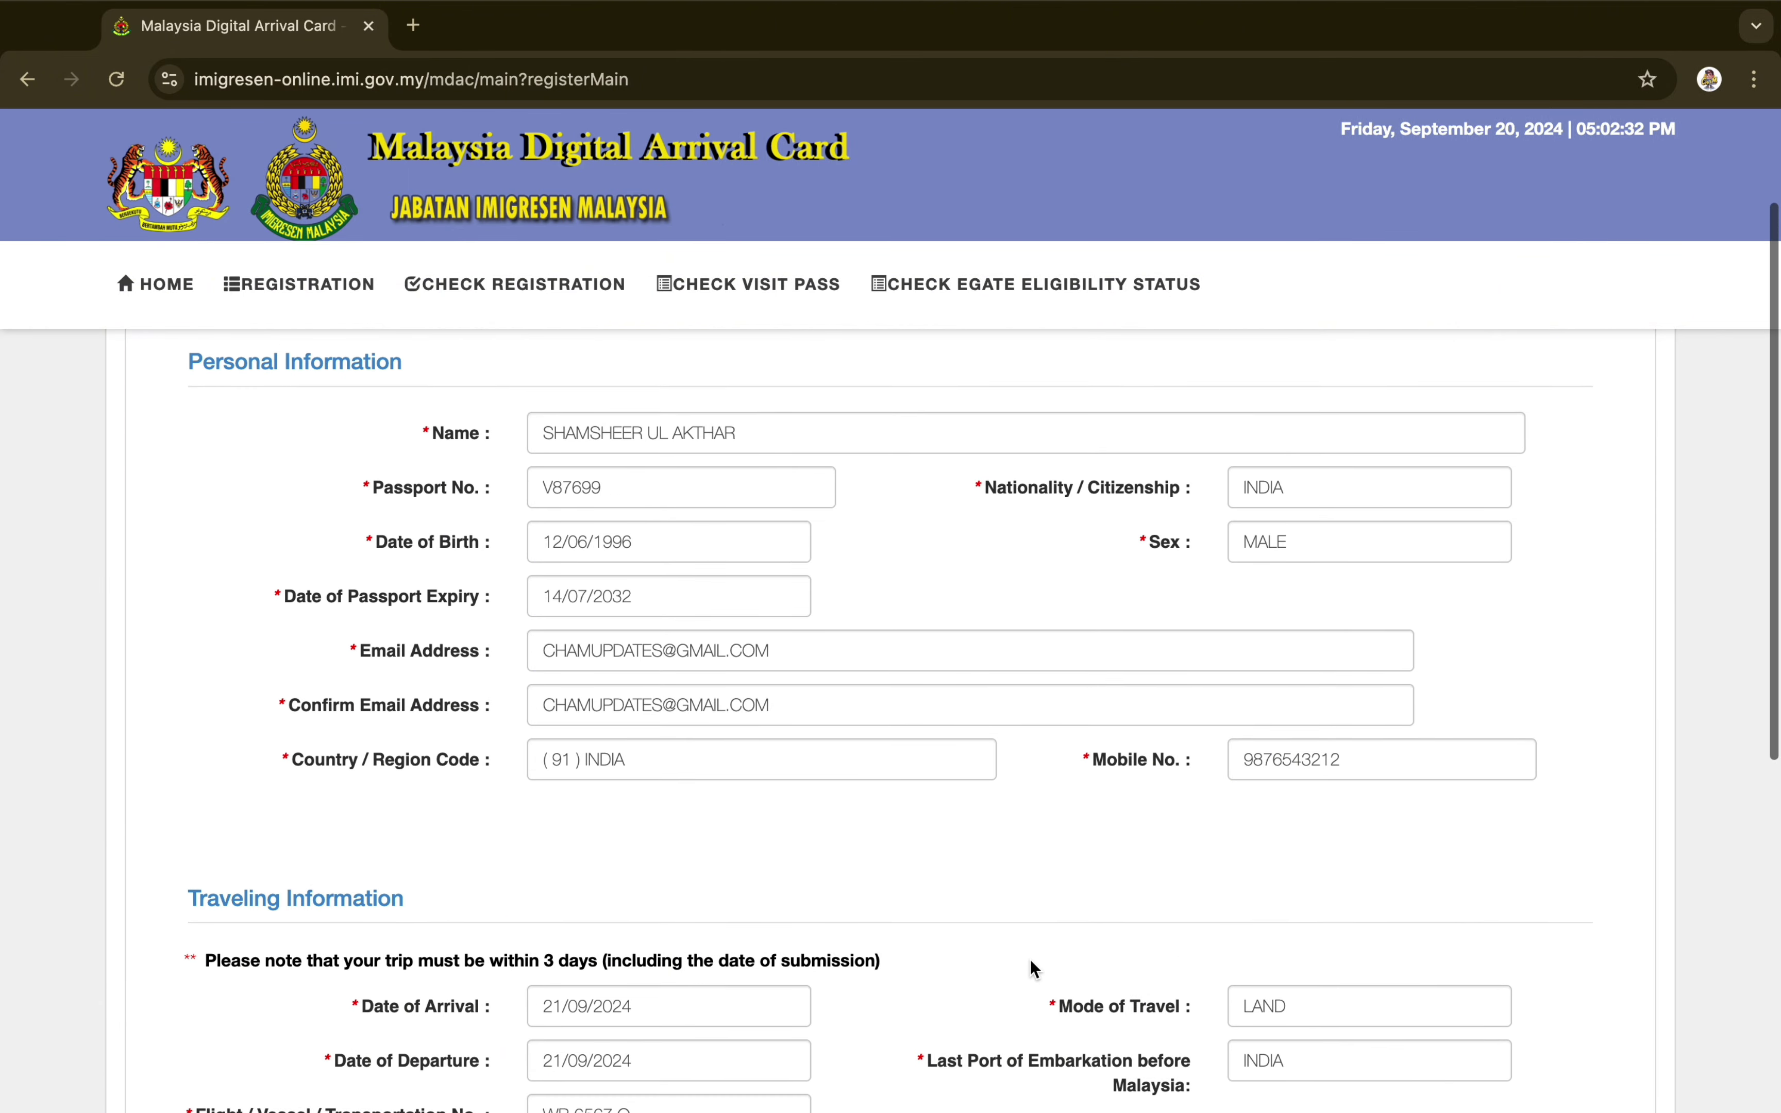
pyautogui.scroll(-1, 1029, 959)
pyautogui.scroll(-10, 1034, 969)
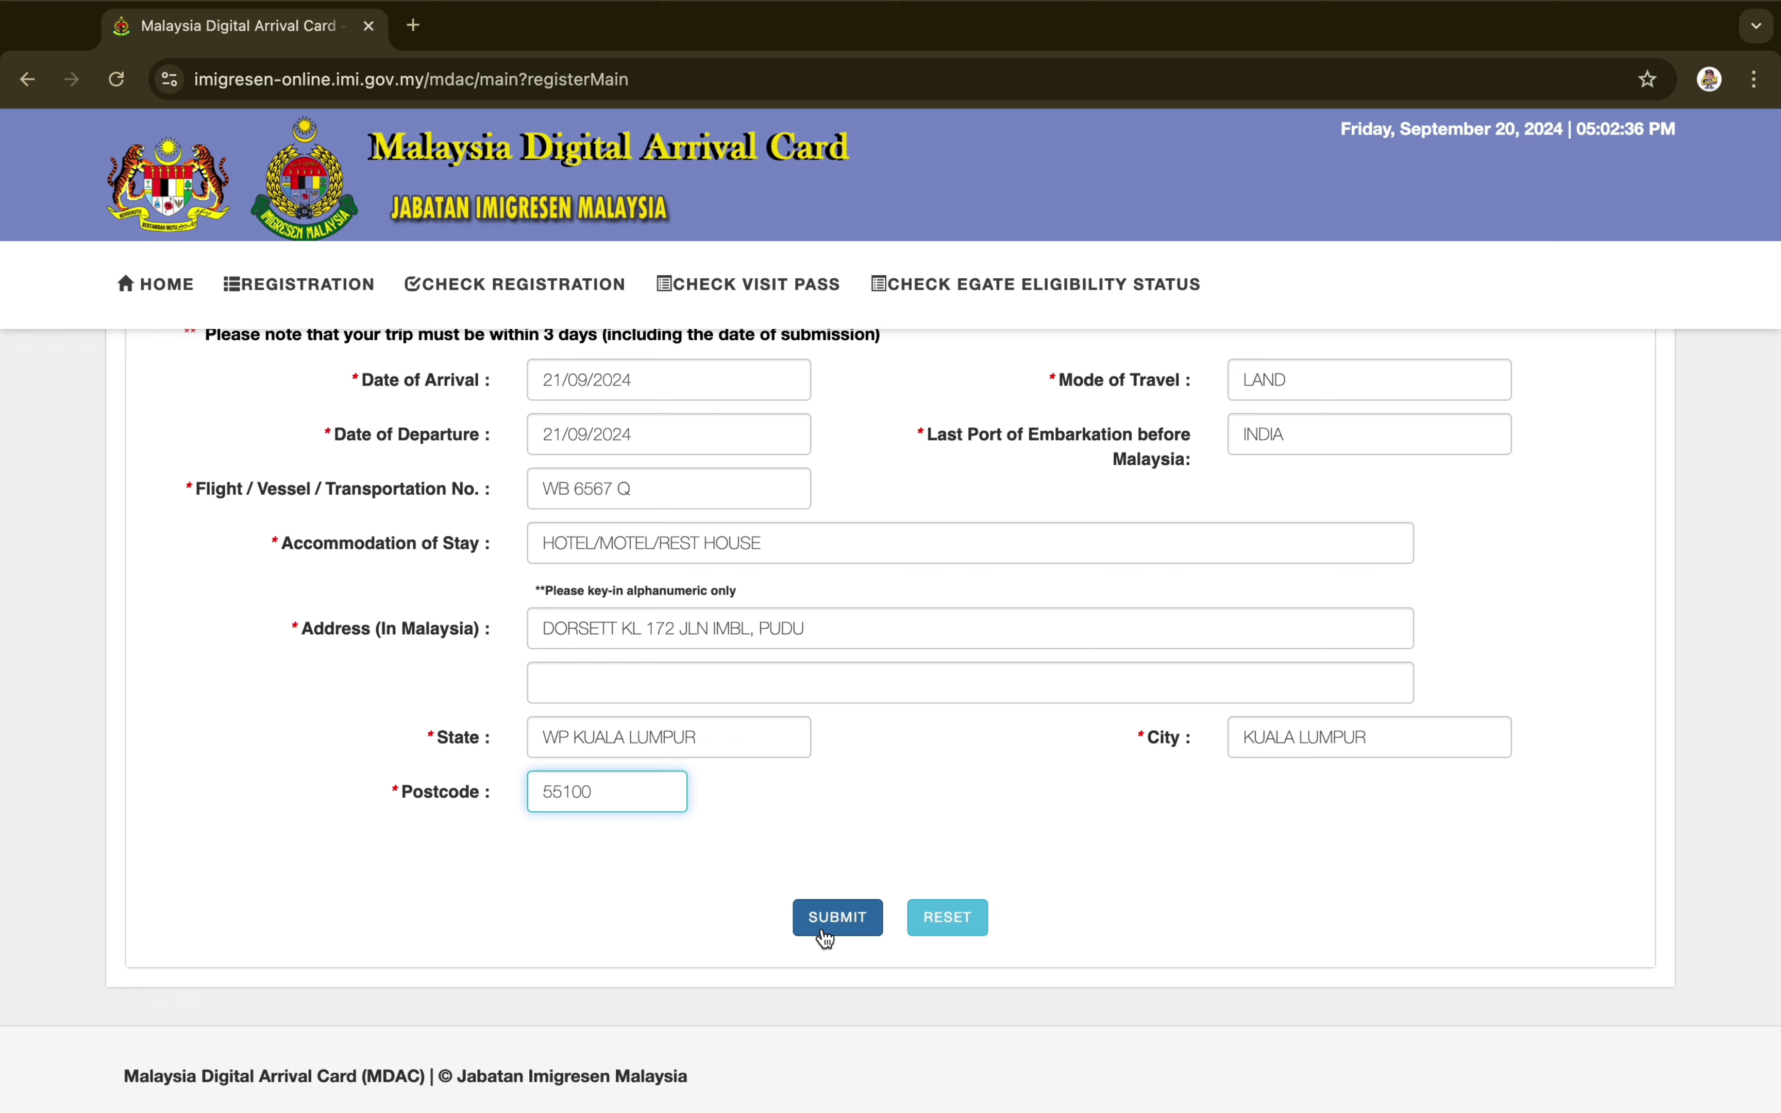
pyautogui.click(824, 929)
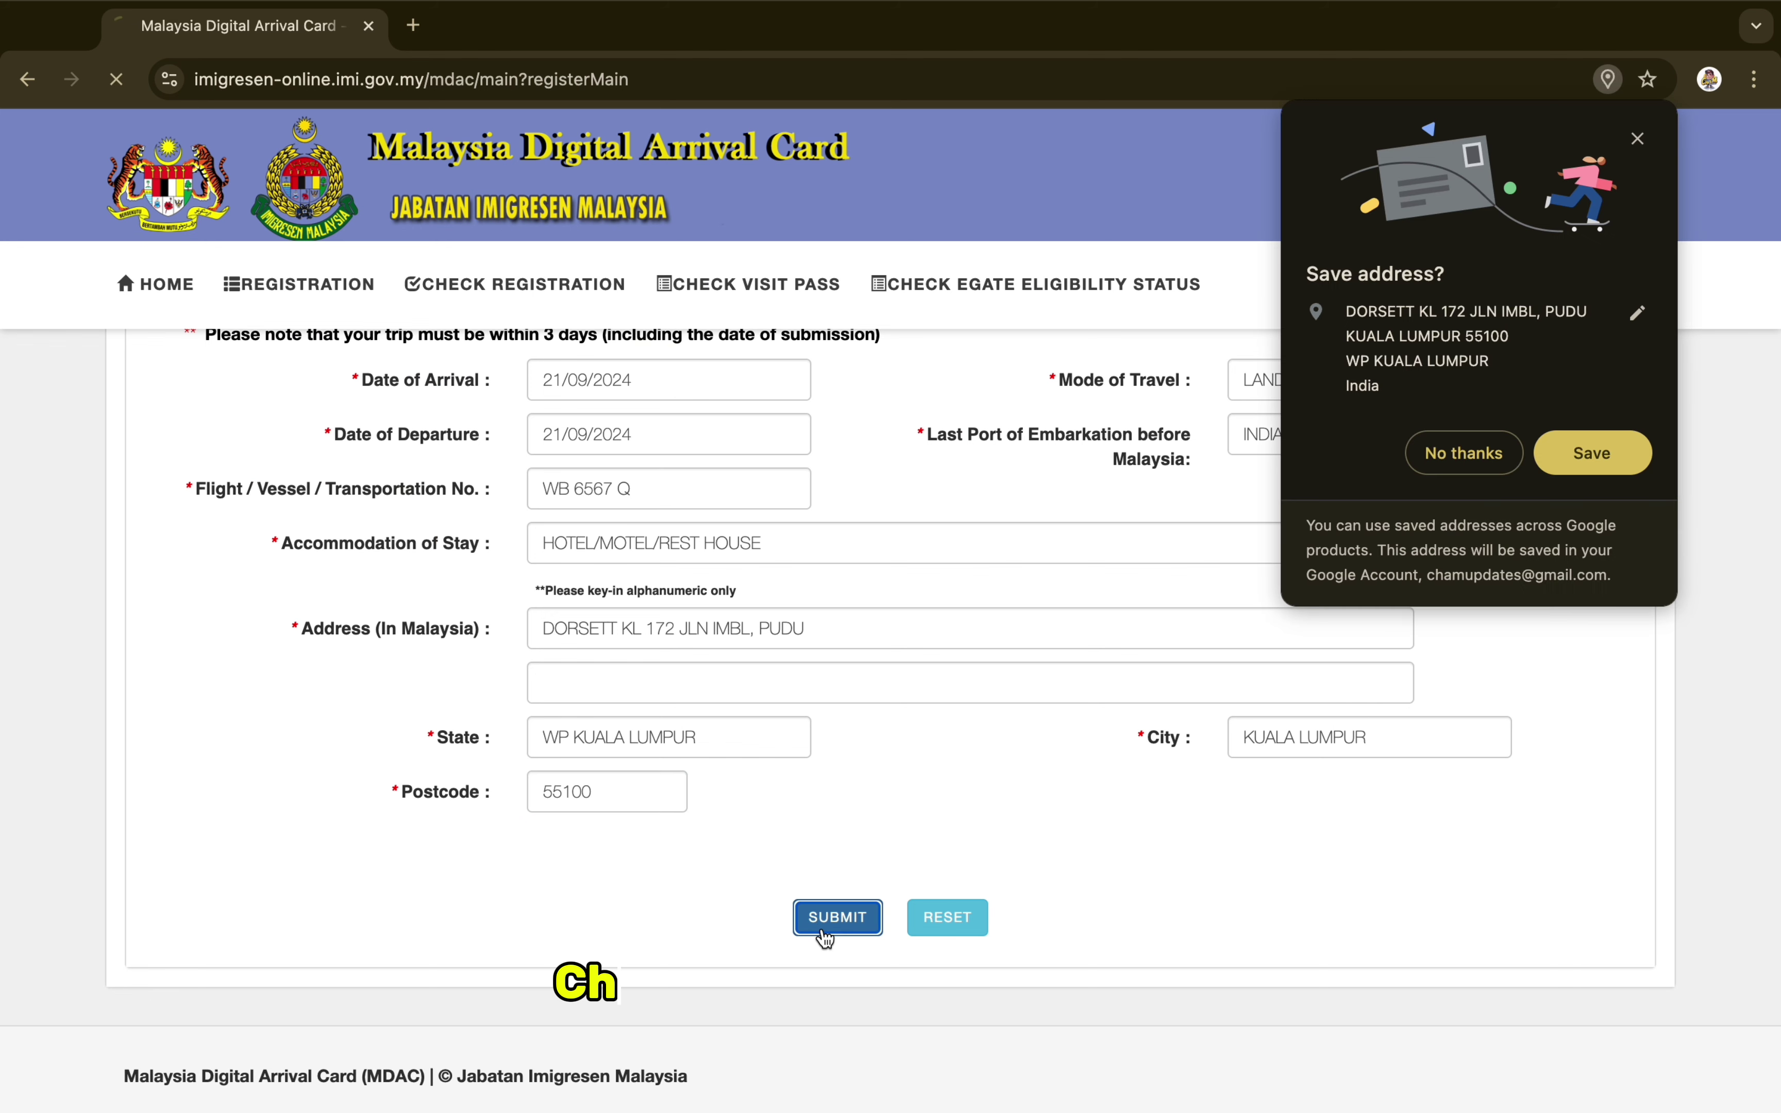
pyautogui.click(1464, 462)
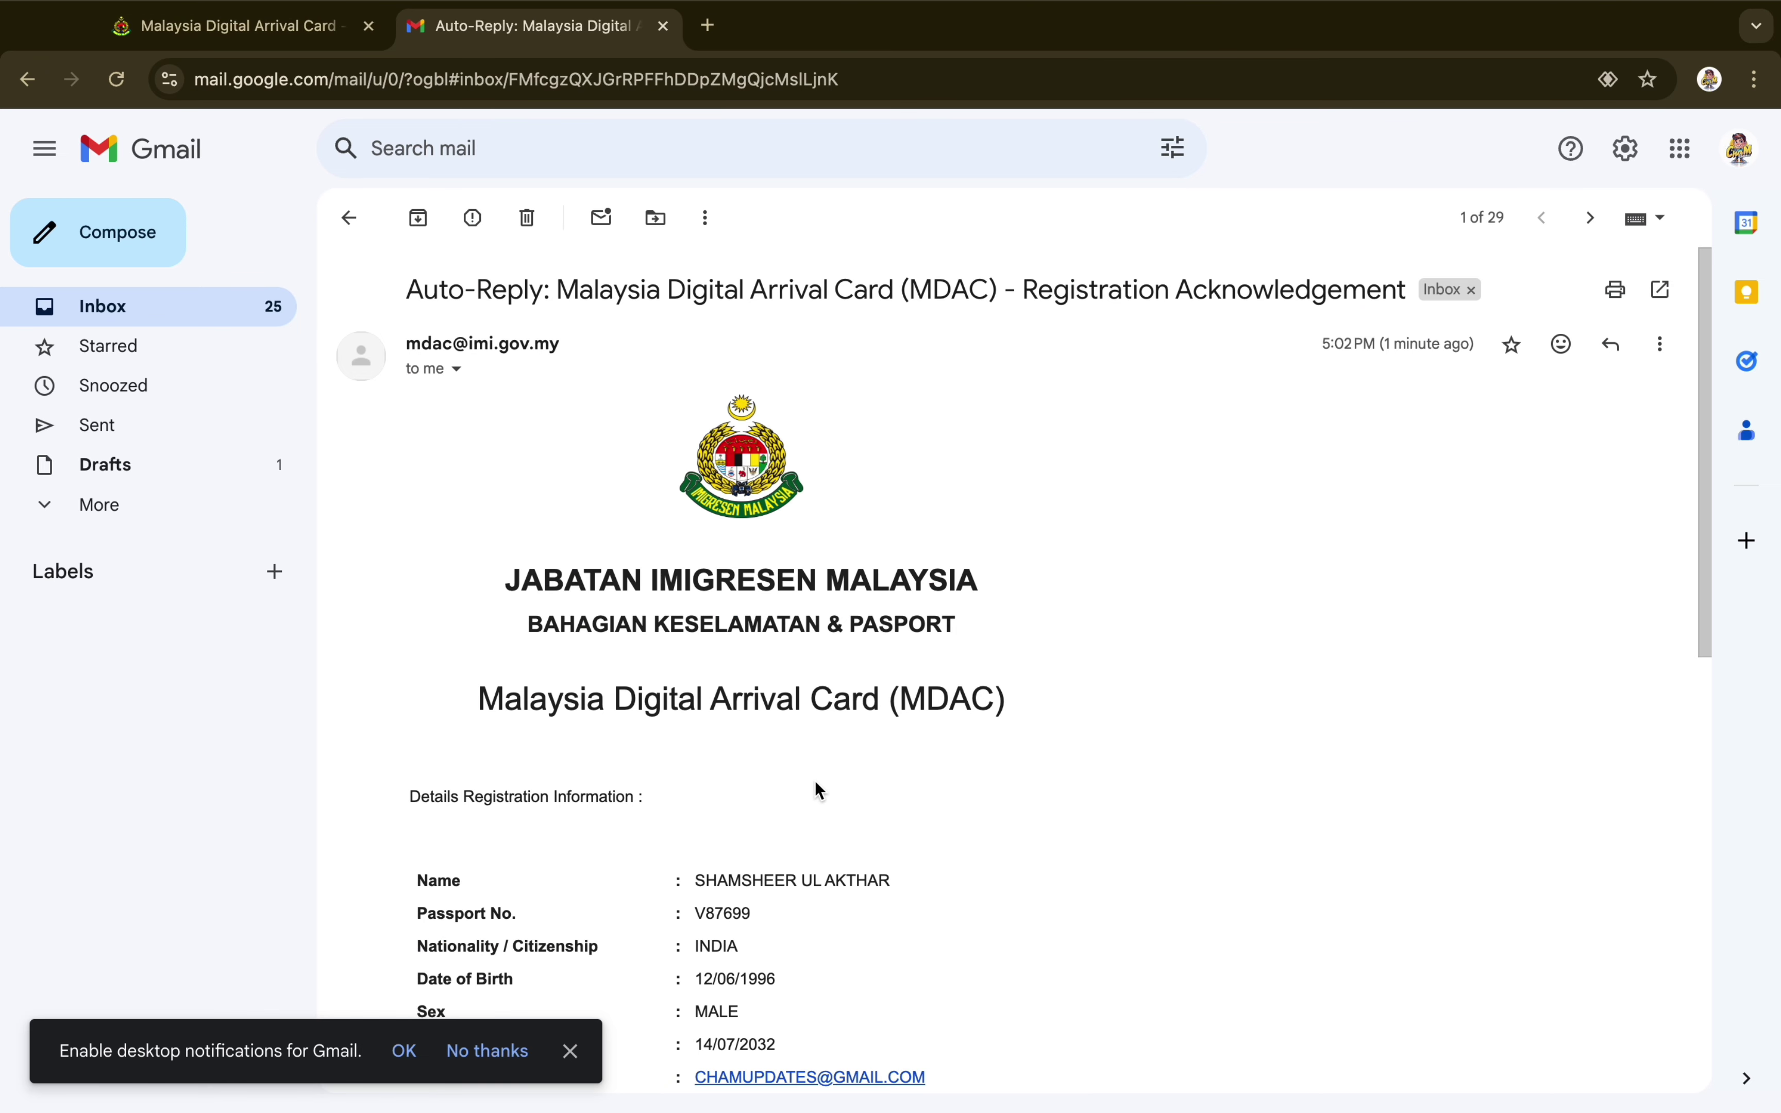
# Dismiss Gmail's notifications prompt and read through the acknowledgement email down to the PIN
pyautogui.click(570, 1051)
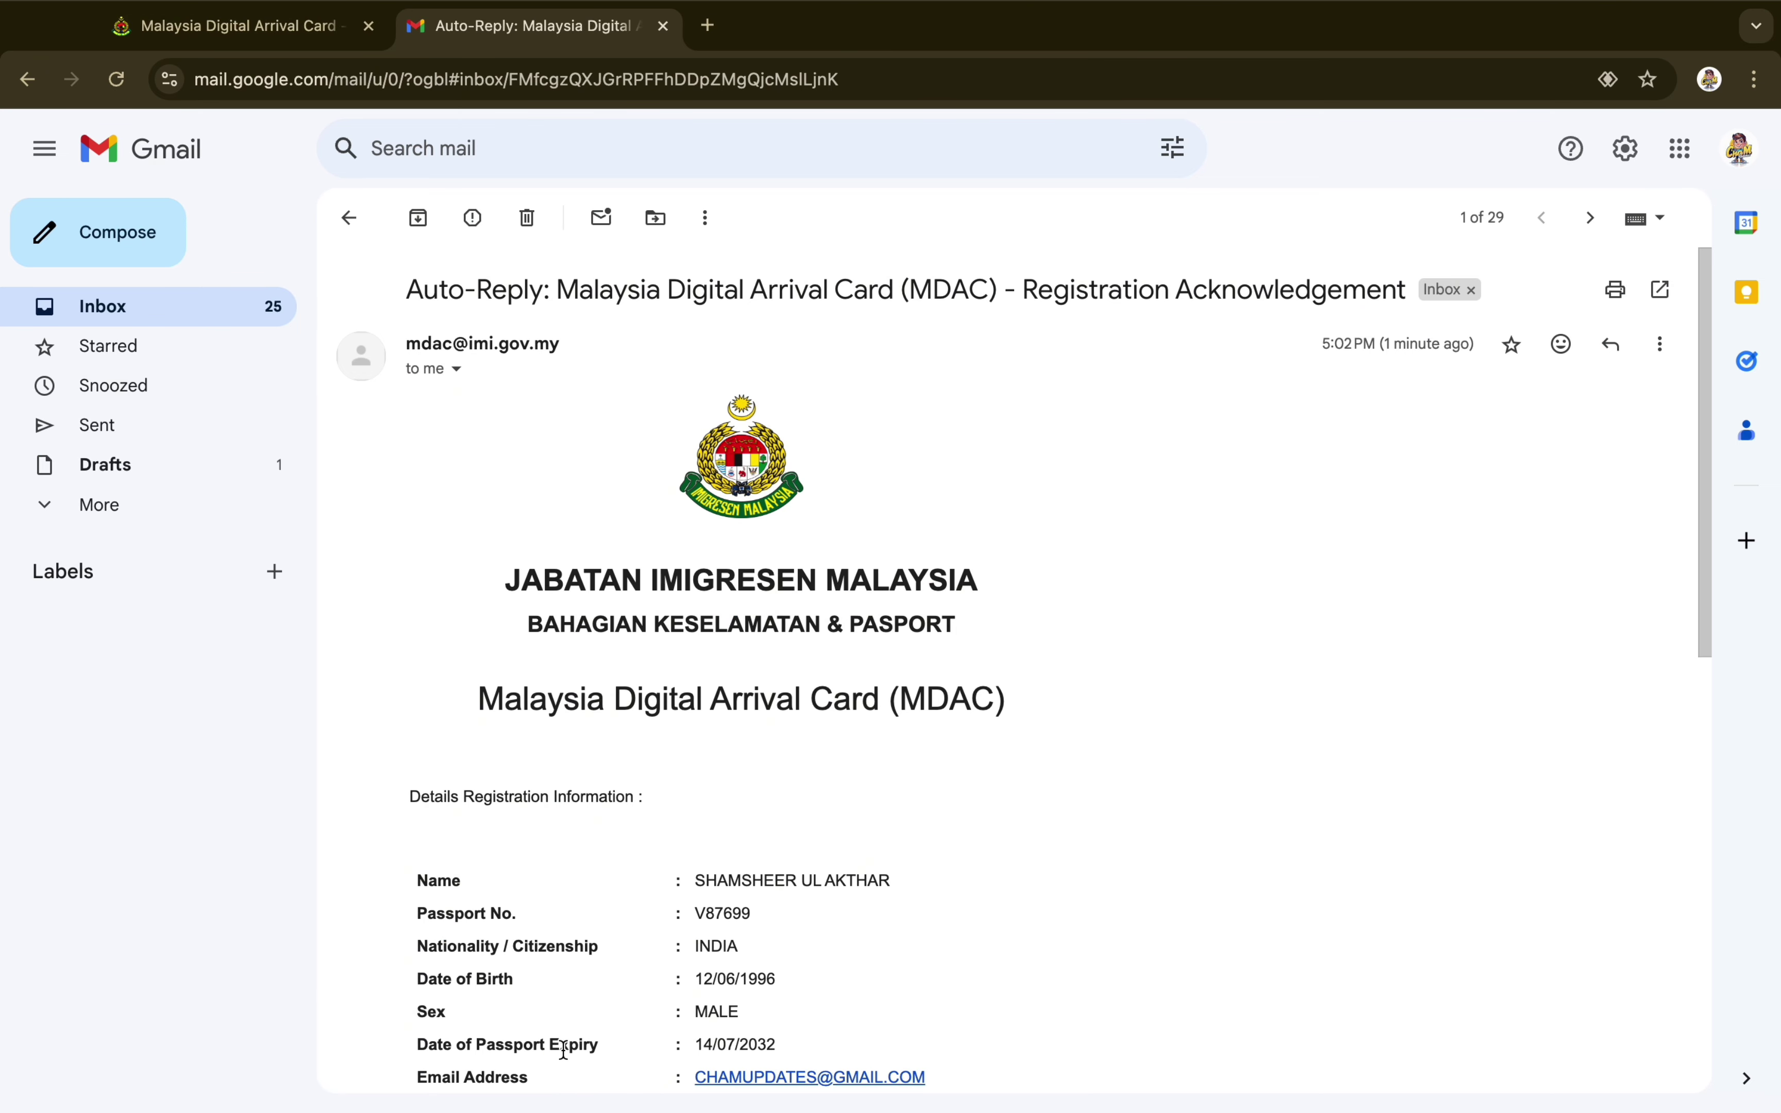
pyautogui.scroll(-3, 1063, 715)
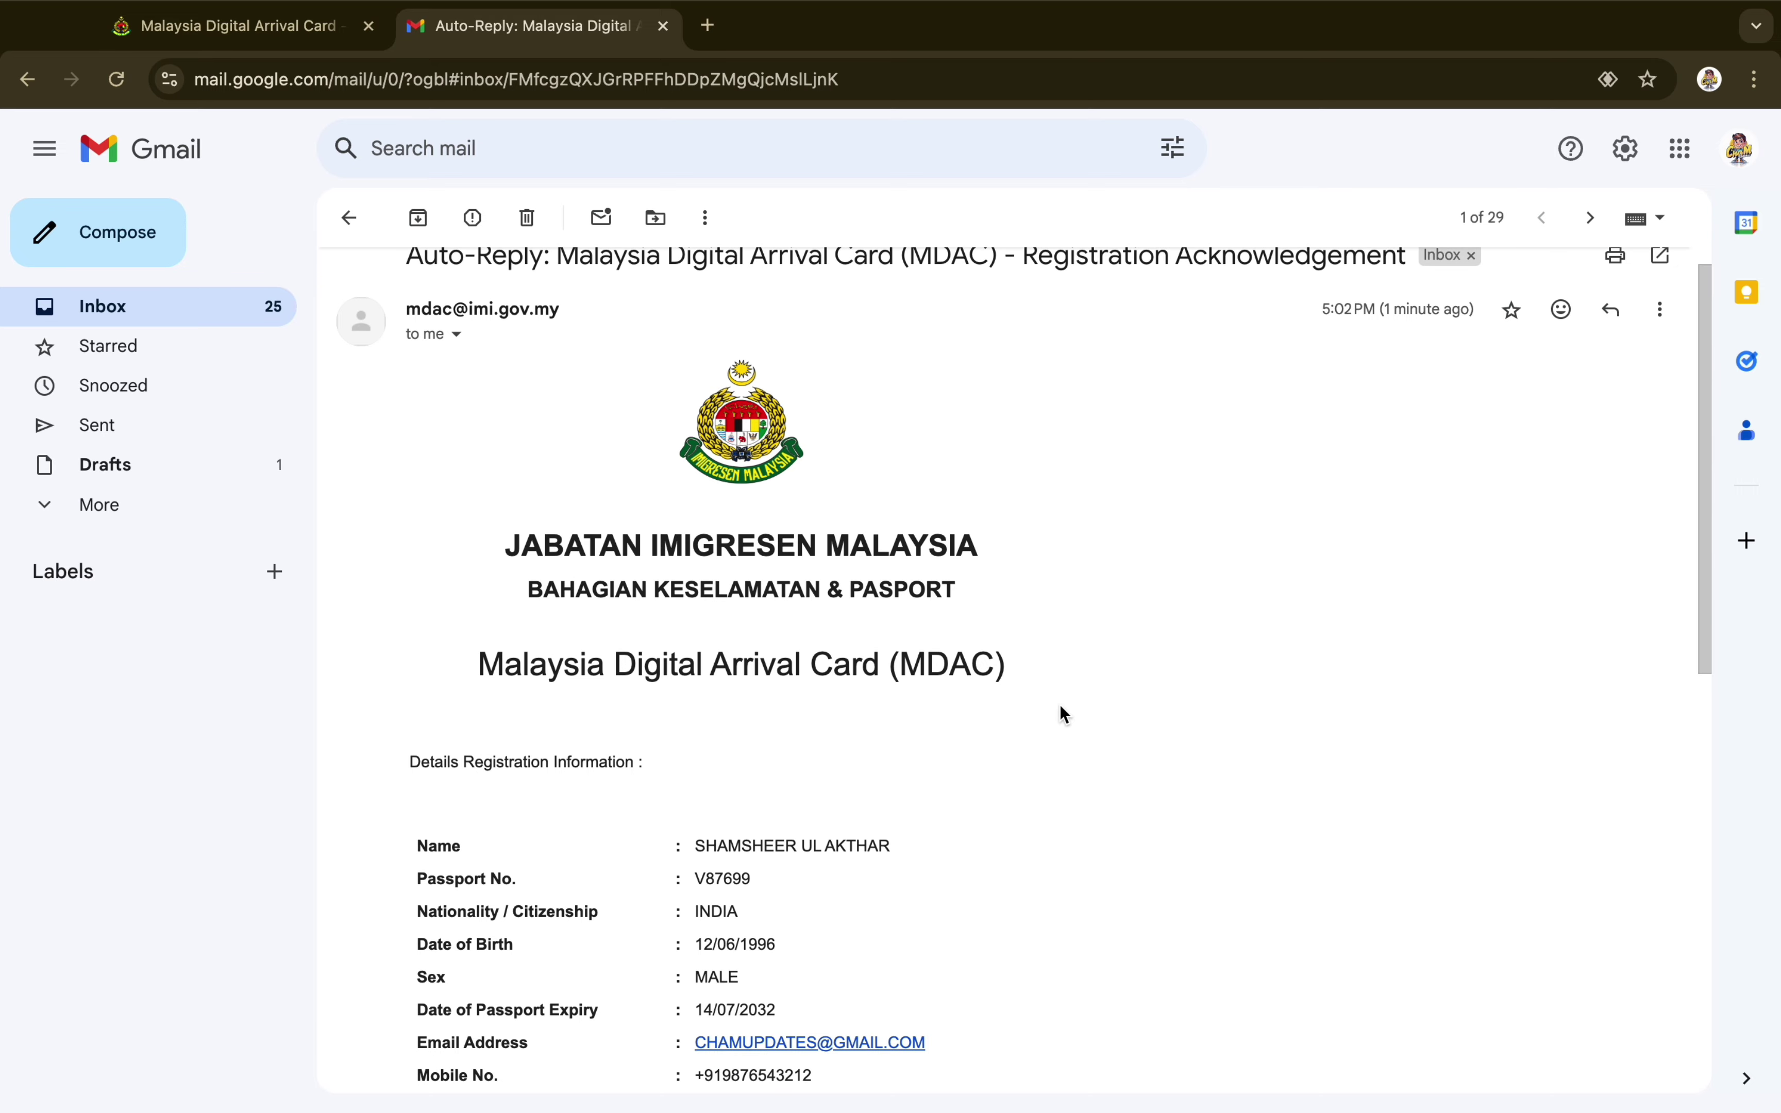
pyautogui.scroll(-3, 1061, 706)
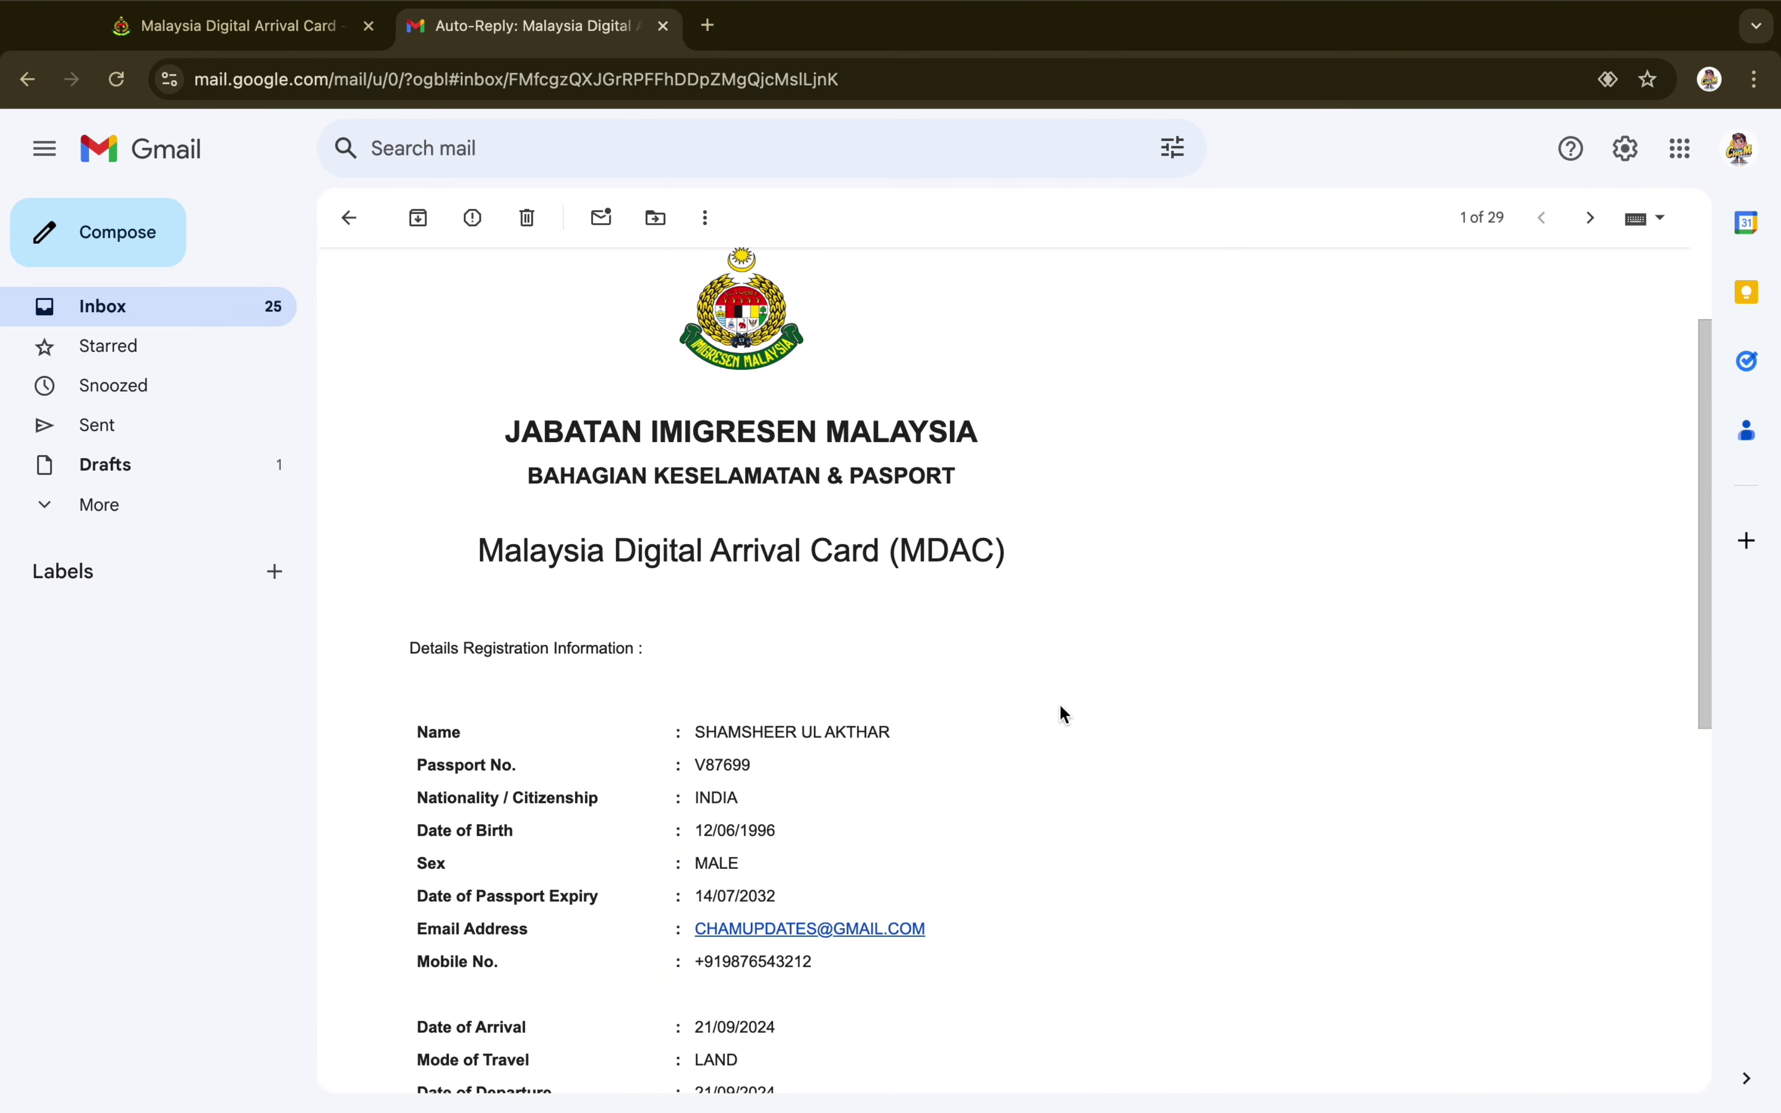
pyautogui.scroll(-5, 1061, 707)
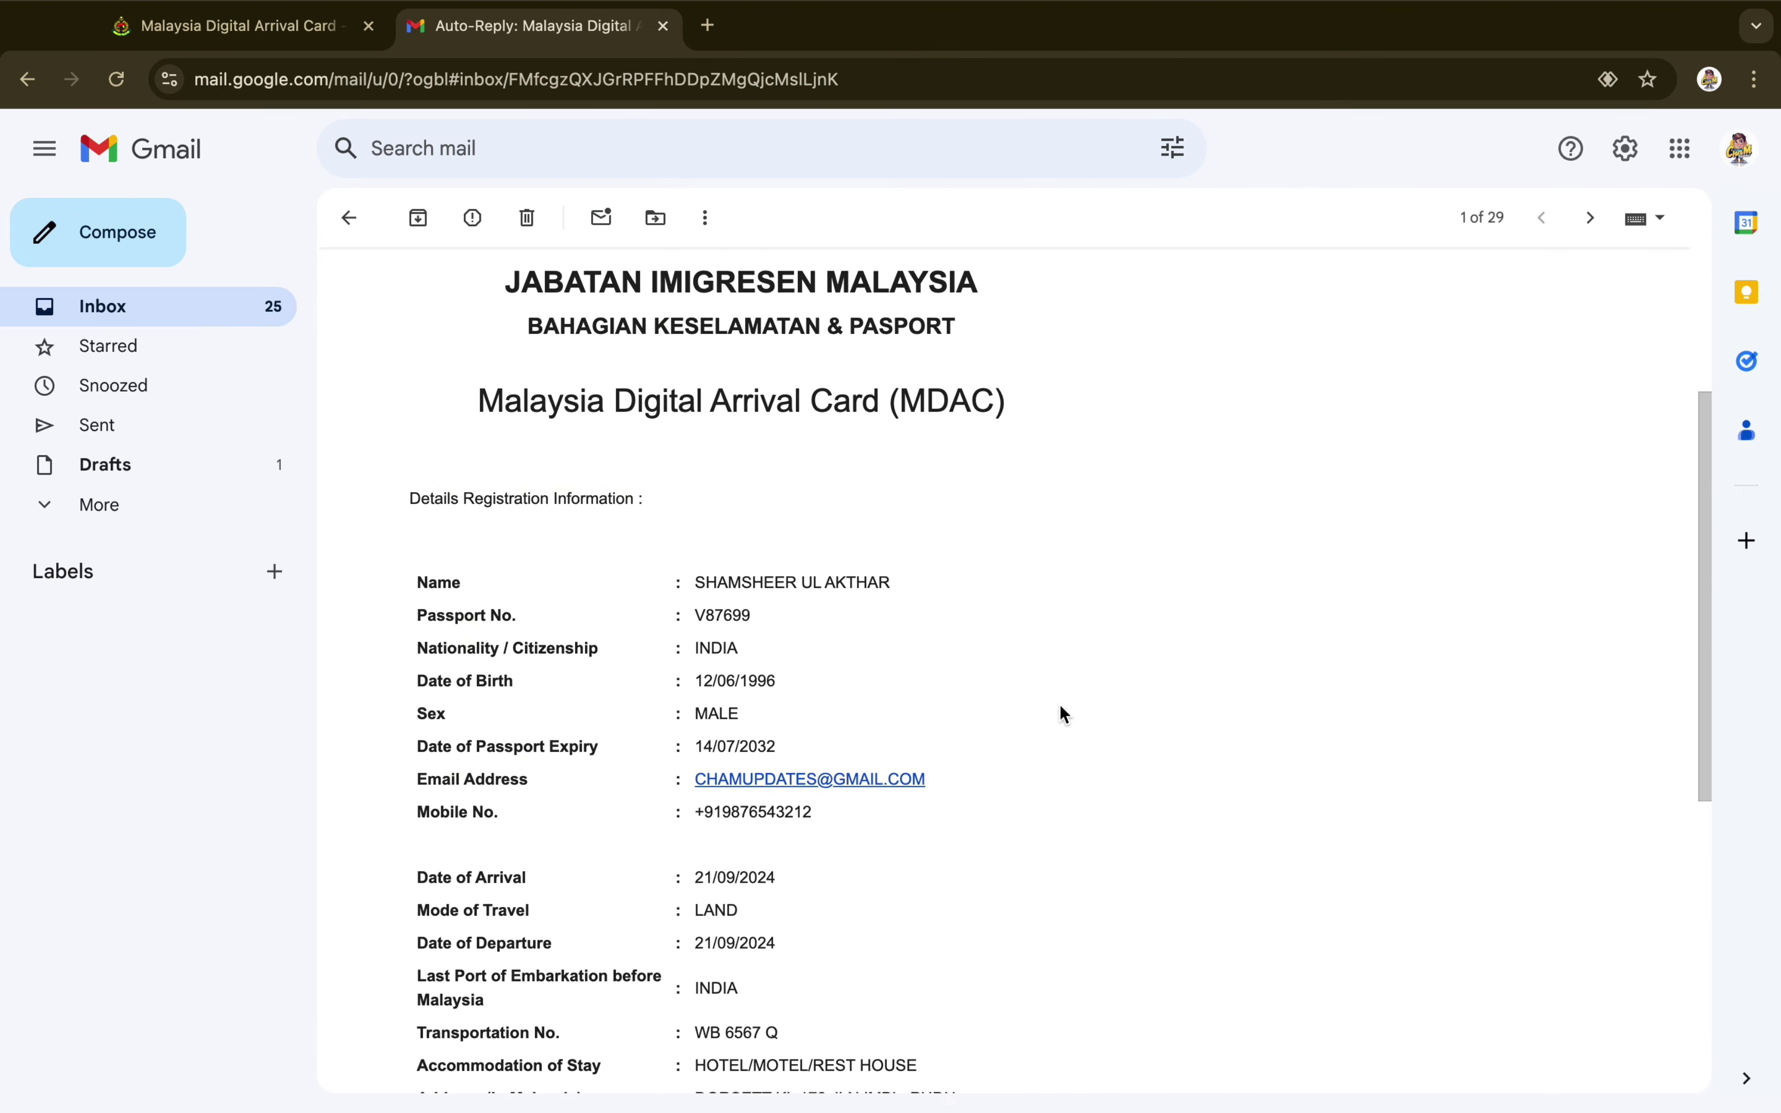
pyautogui.scroll(-9, 1064, 713)
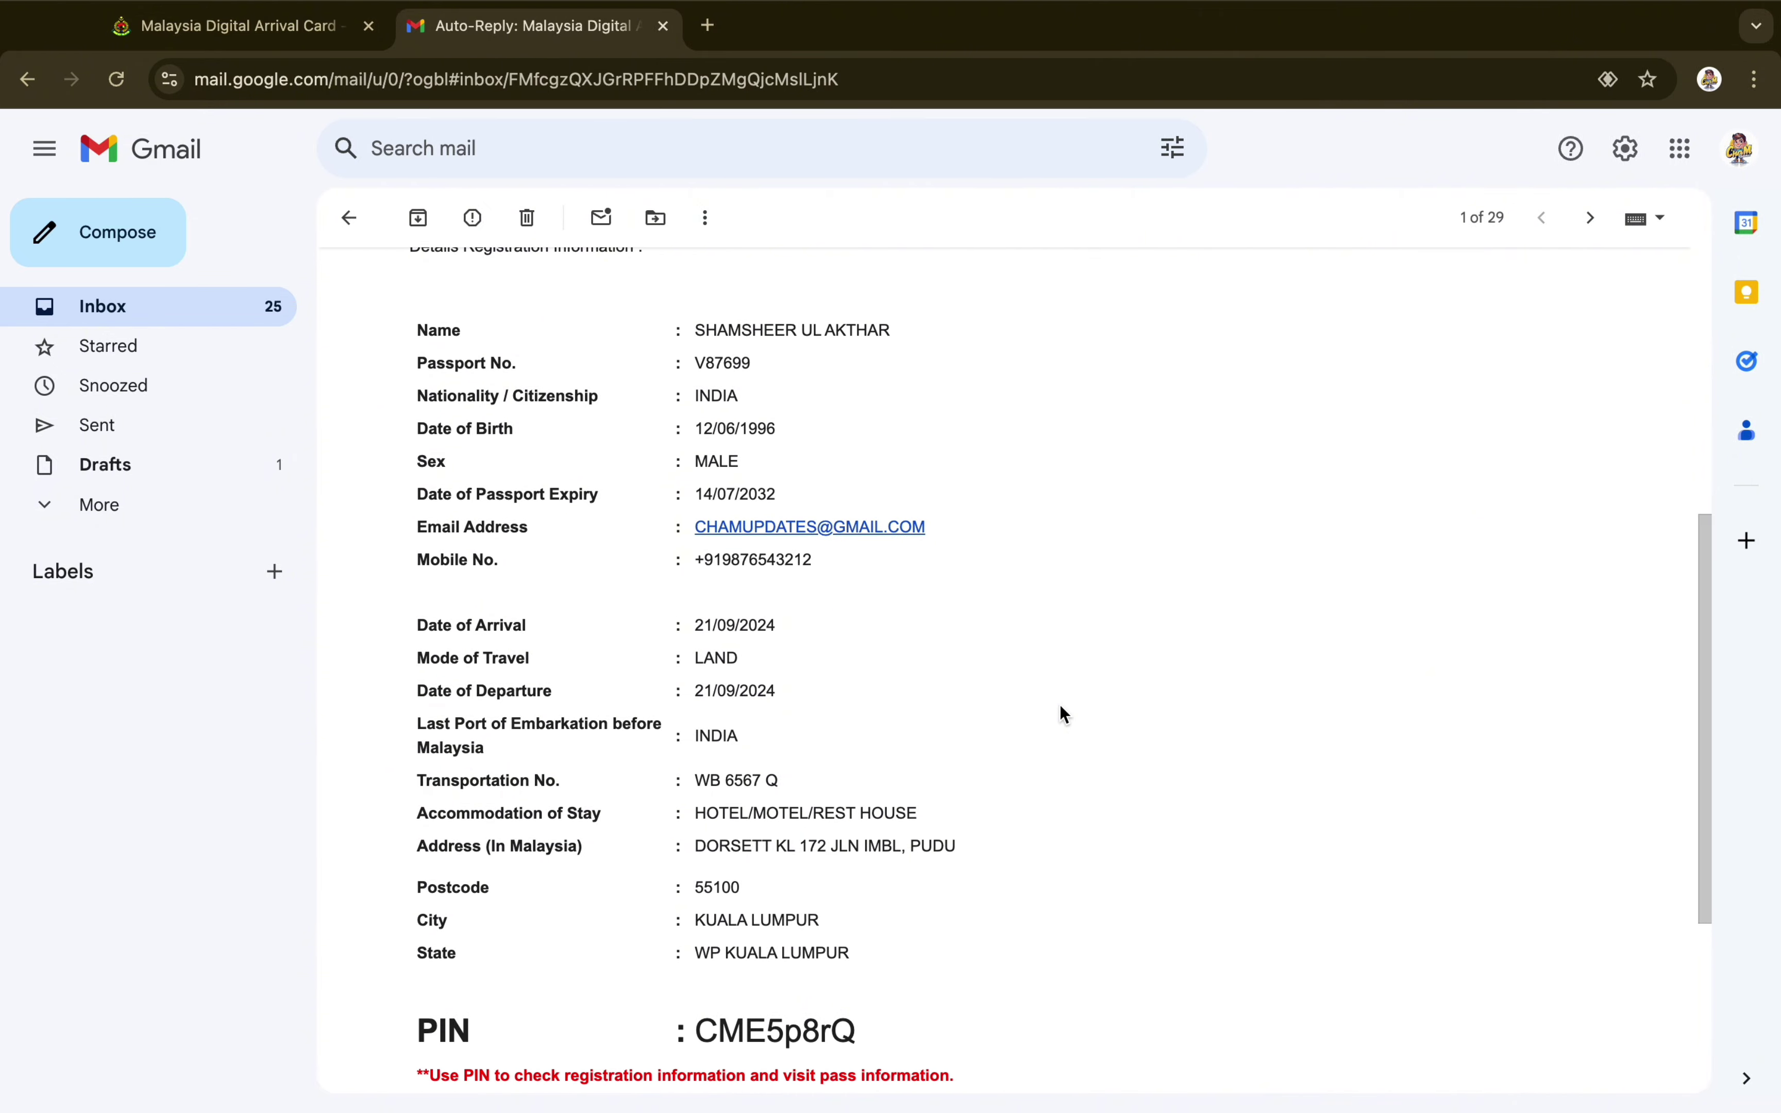
pyautogui.scroll(15, 1064, 713)
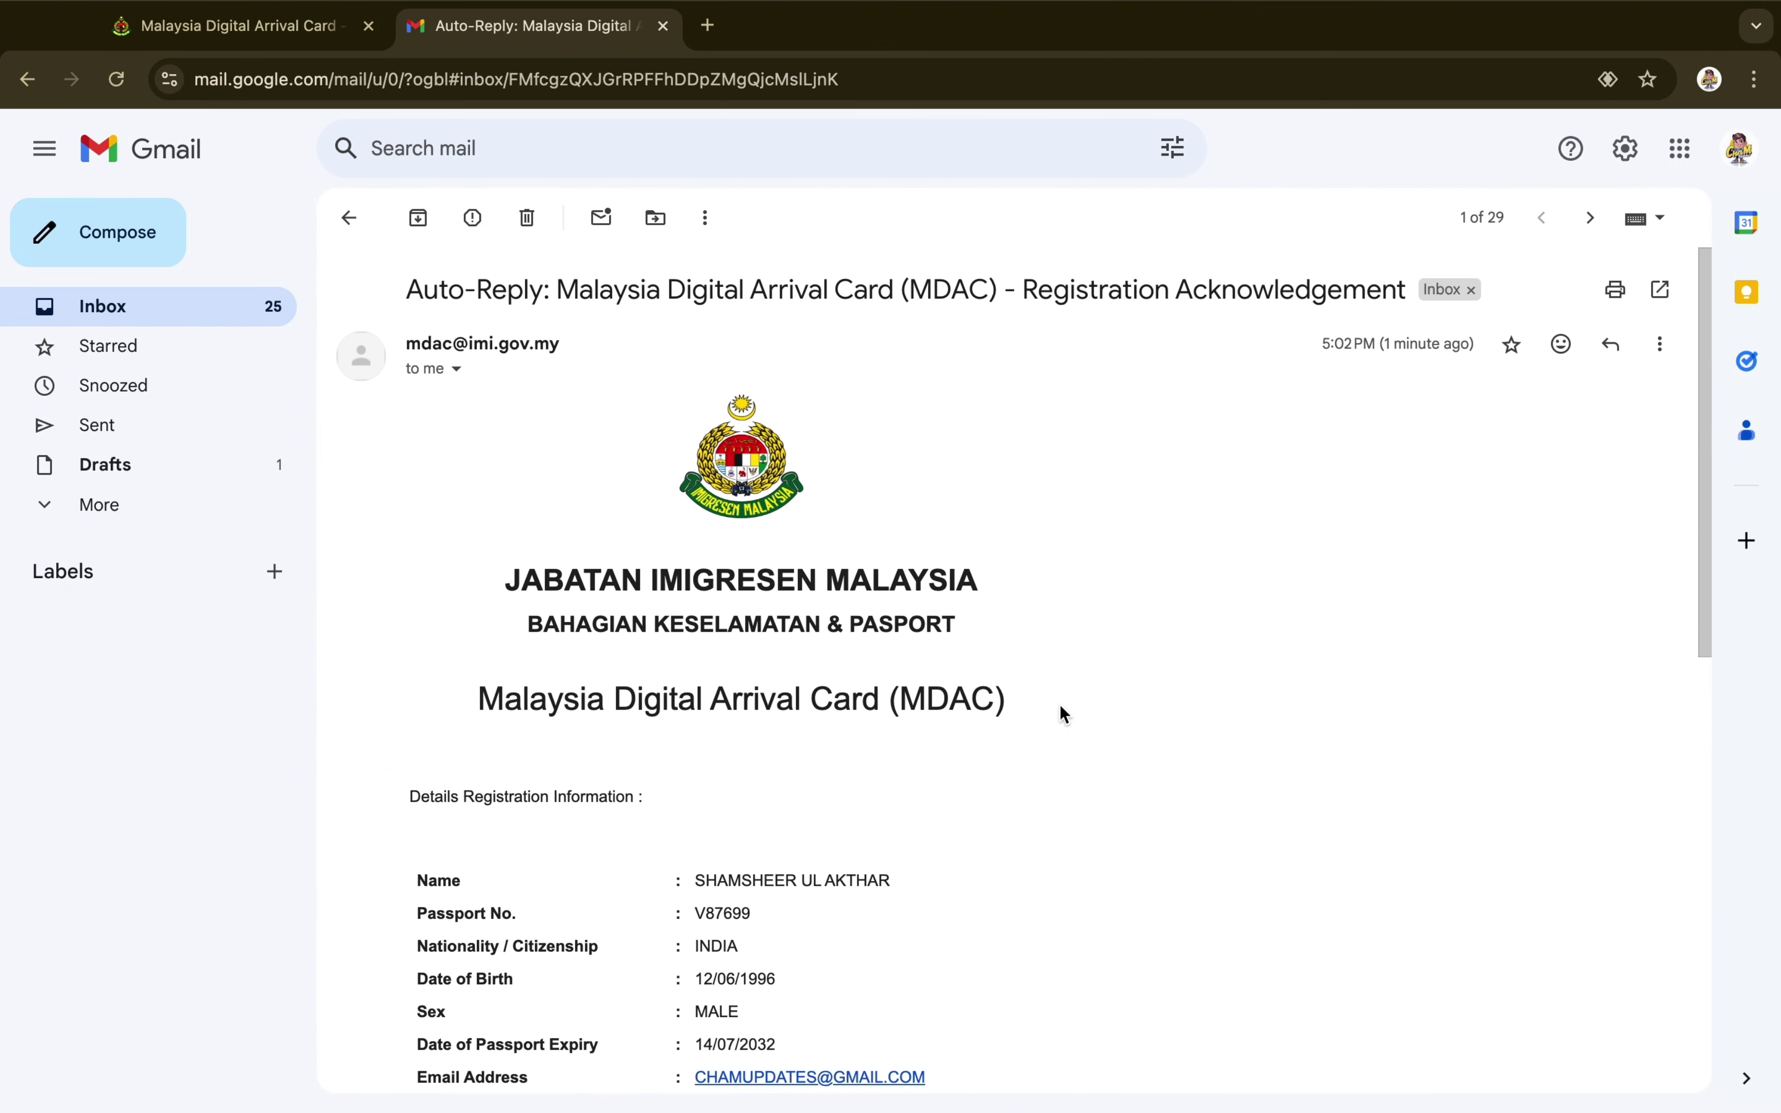
pyautogui.scroll(-14, 1064, 713)
pyautogui.moveTo(994, 7)
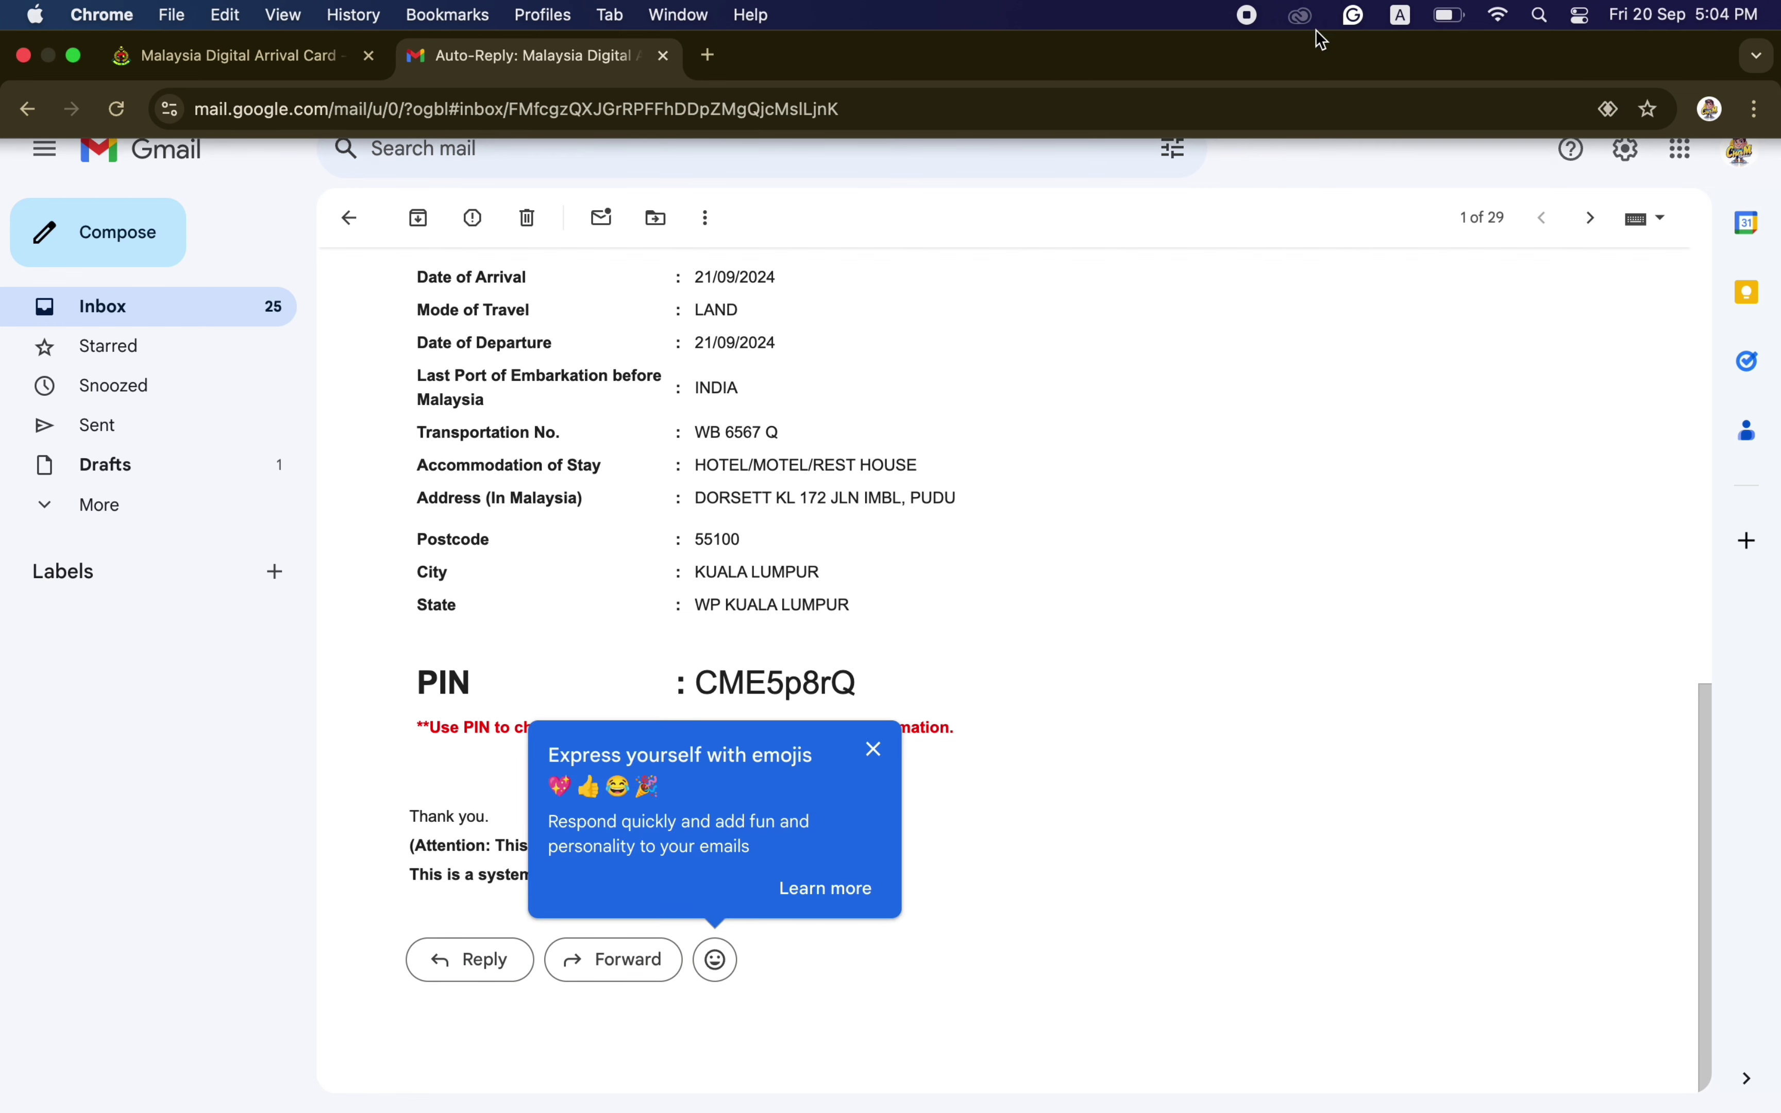